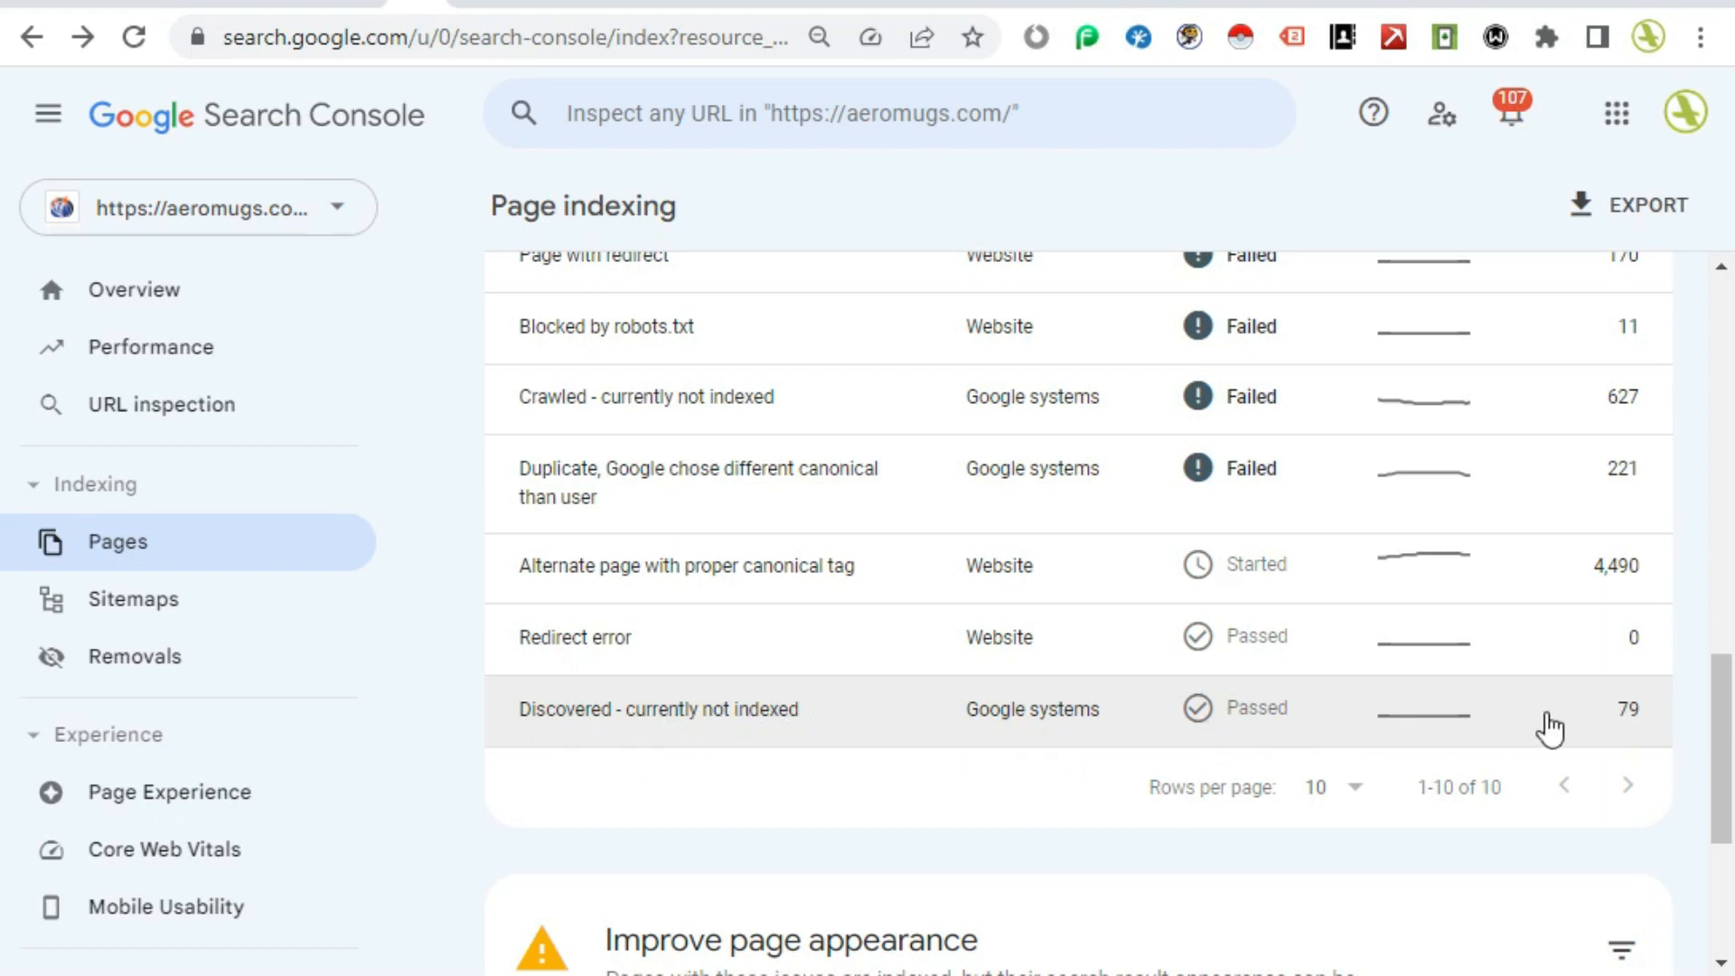
Step: Open the 'Discovered - currently not indexed' report and examine its validation started and passed dates
left_click(907, 731)
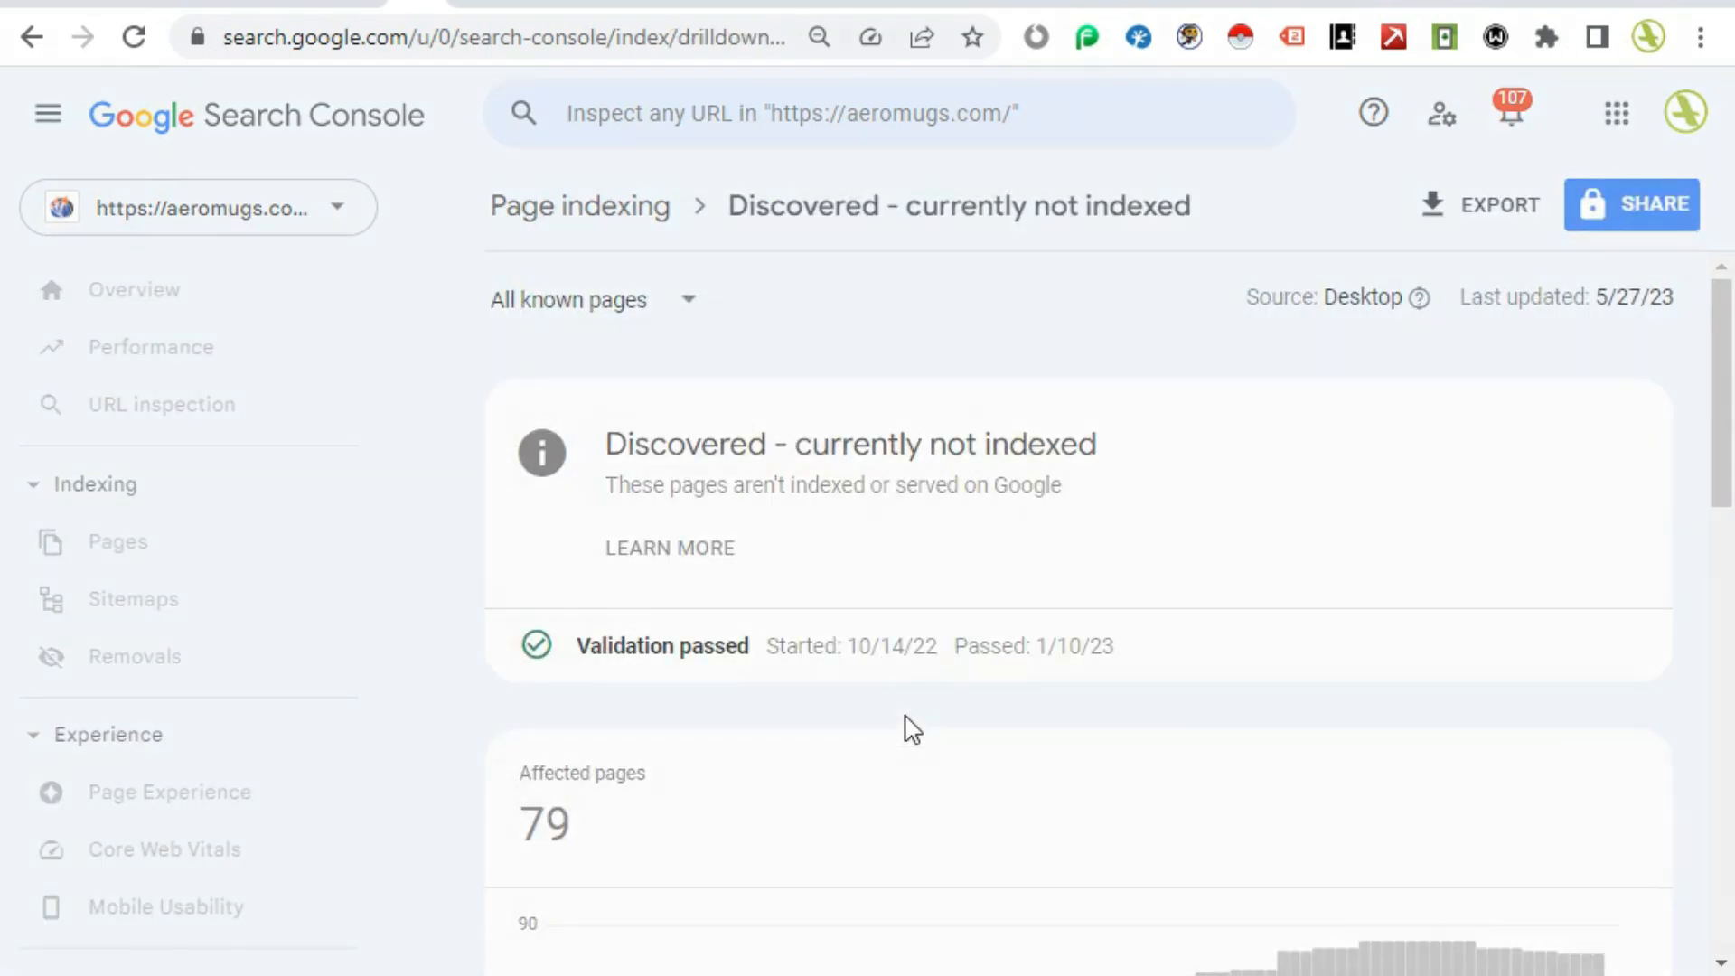
scroll(906, 724, "down", 1)
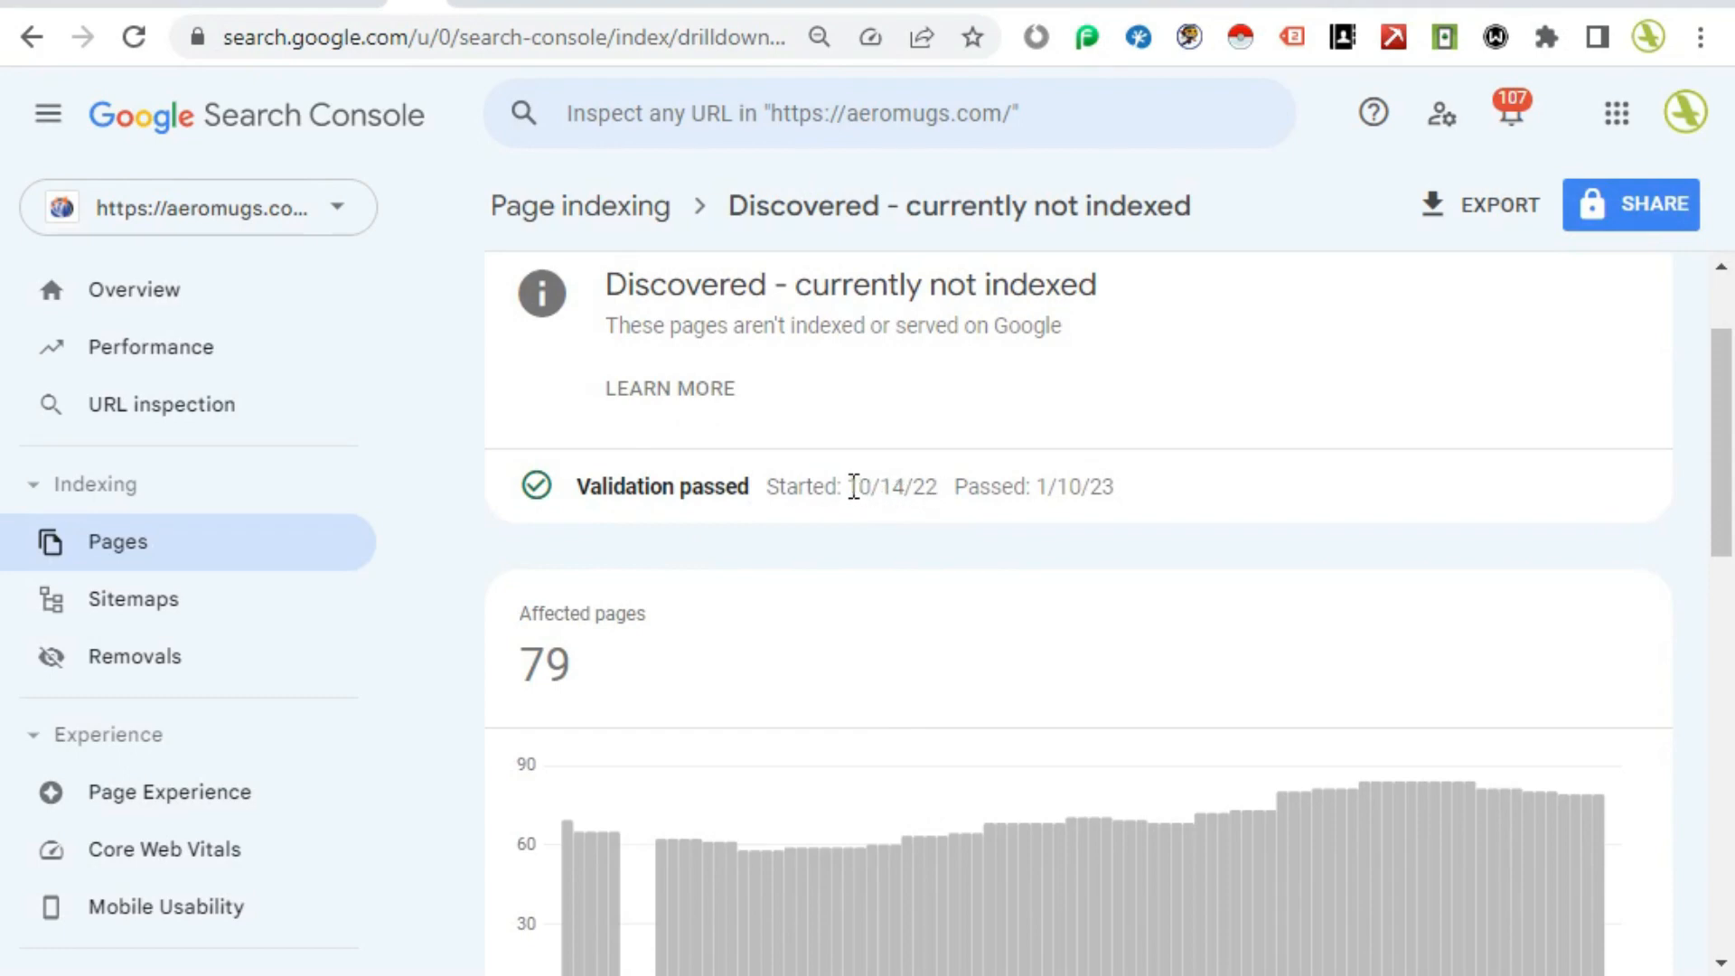
left_click_drag(853, 488, 940, 488)
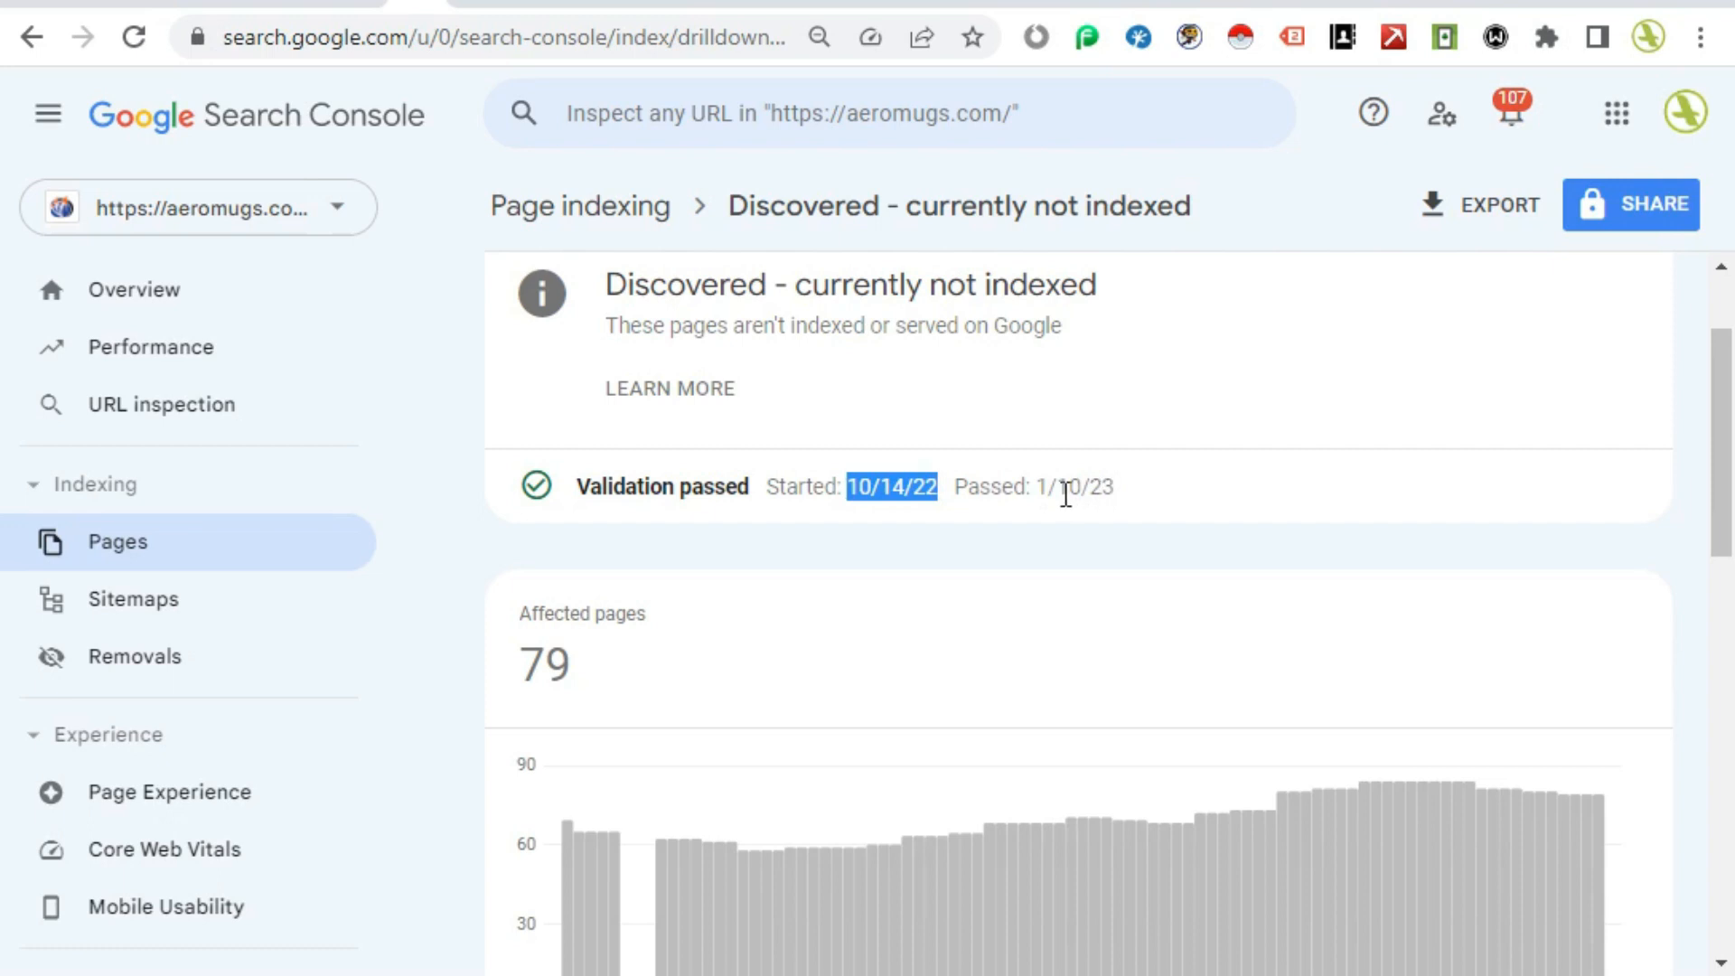
left_click_drag(1037, 488, 1126, 488)
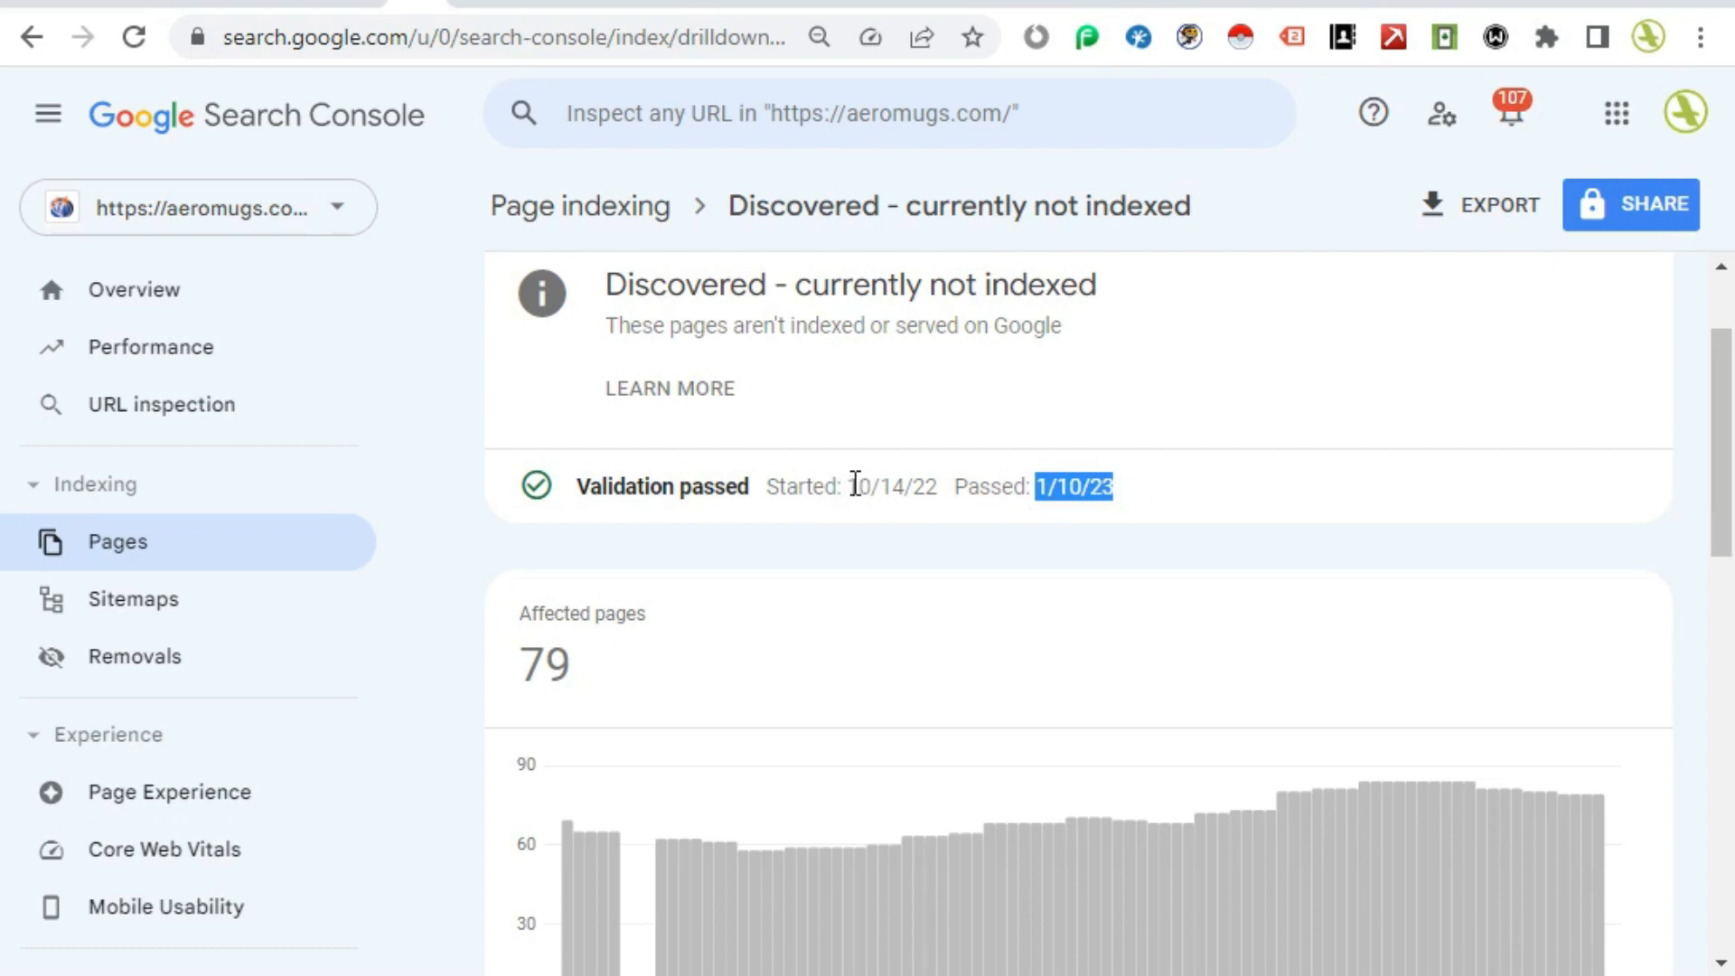
left_click_drag(855, 485, 1124, 500)
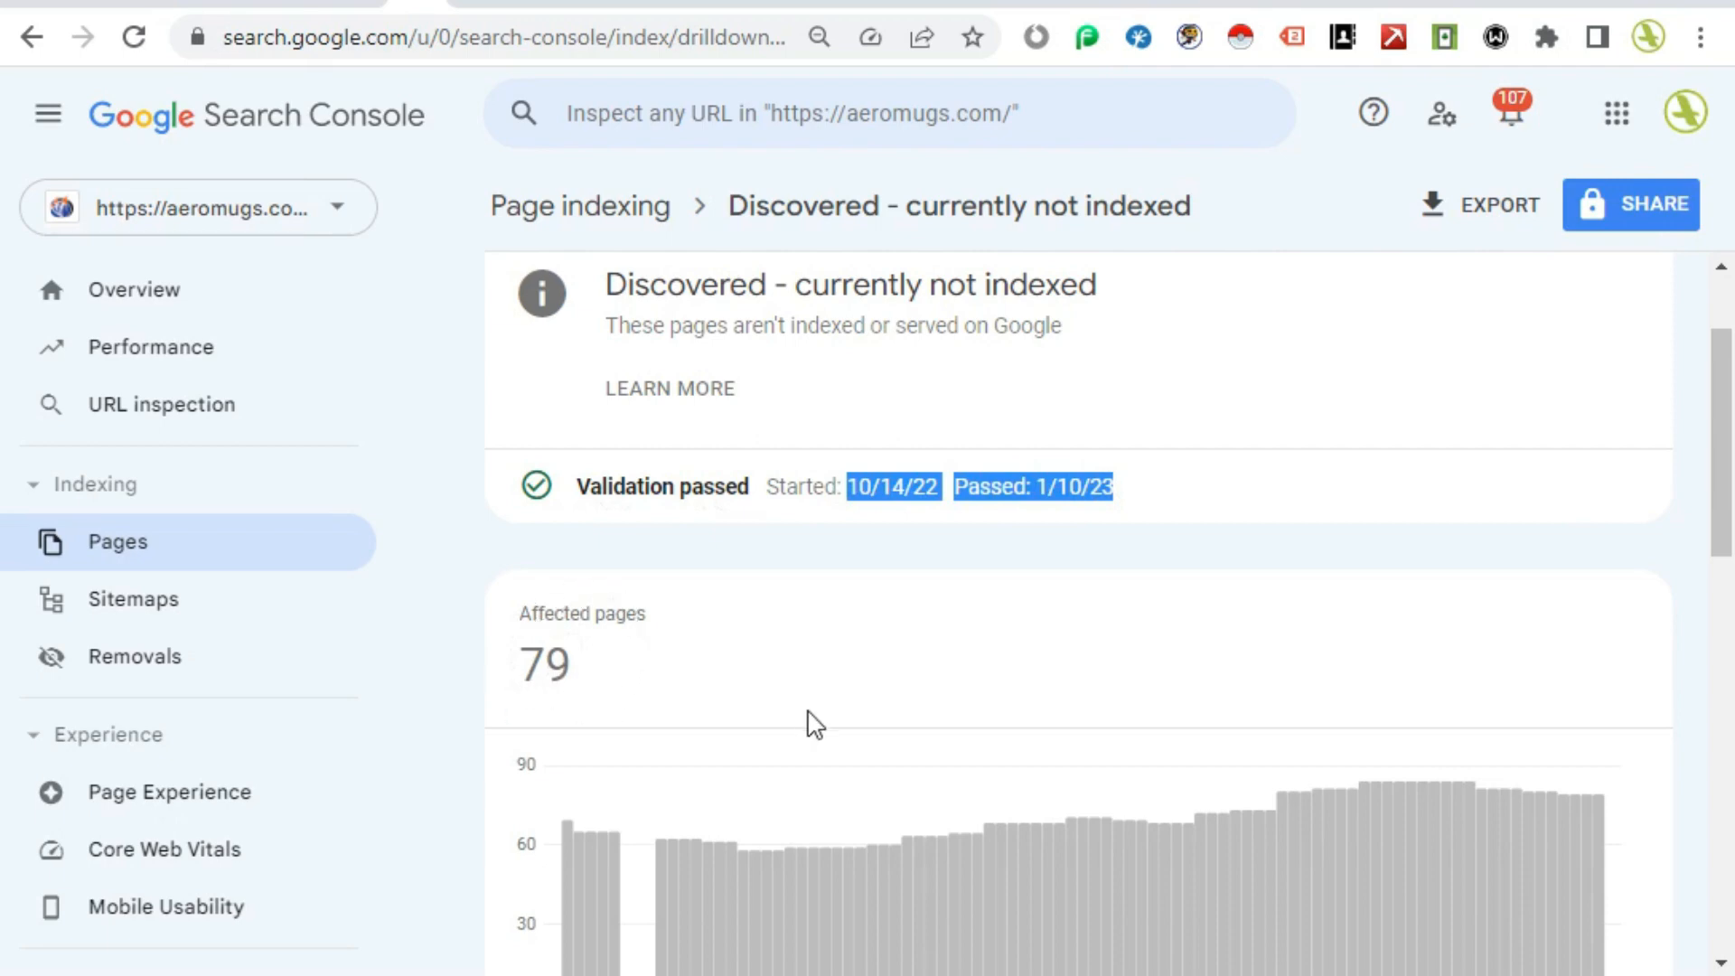
Step: Scroll through the example URLs and open the Aérospatiale Alouette II mug product page
scroll(814, 723, "down", 9)
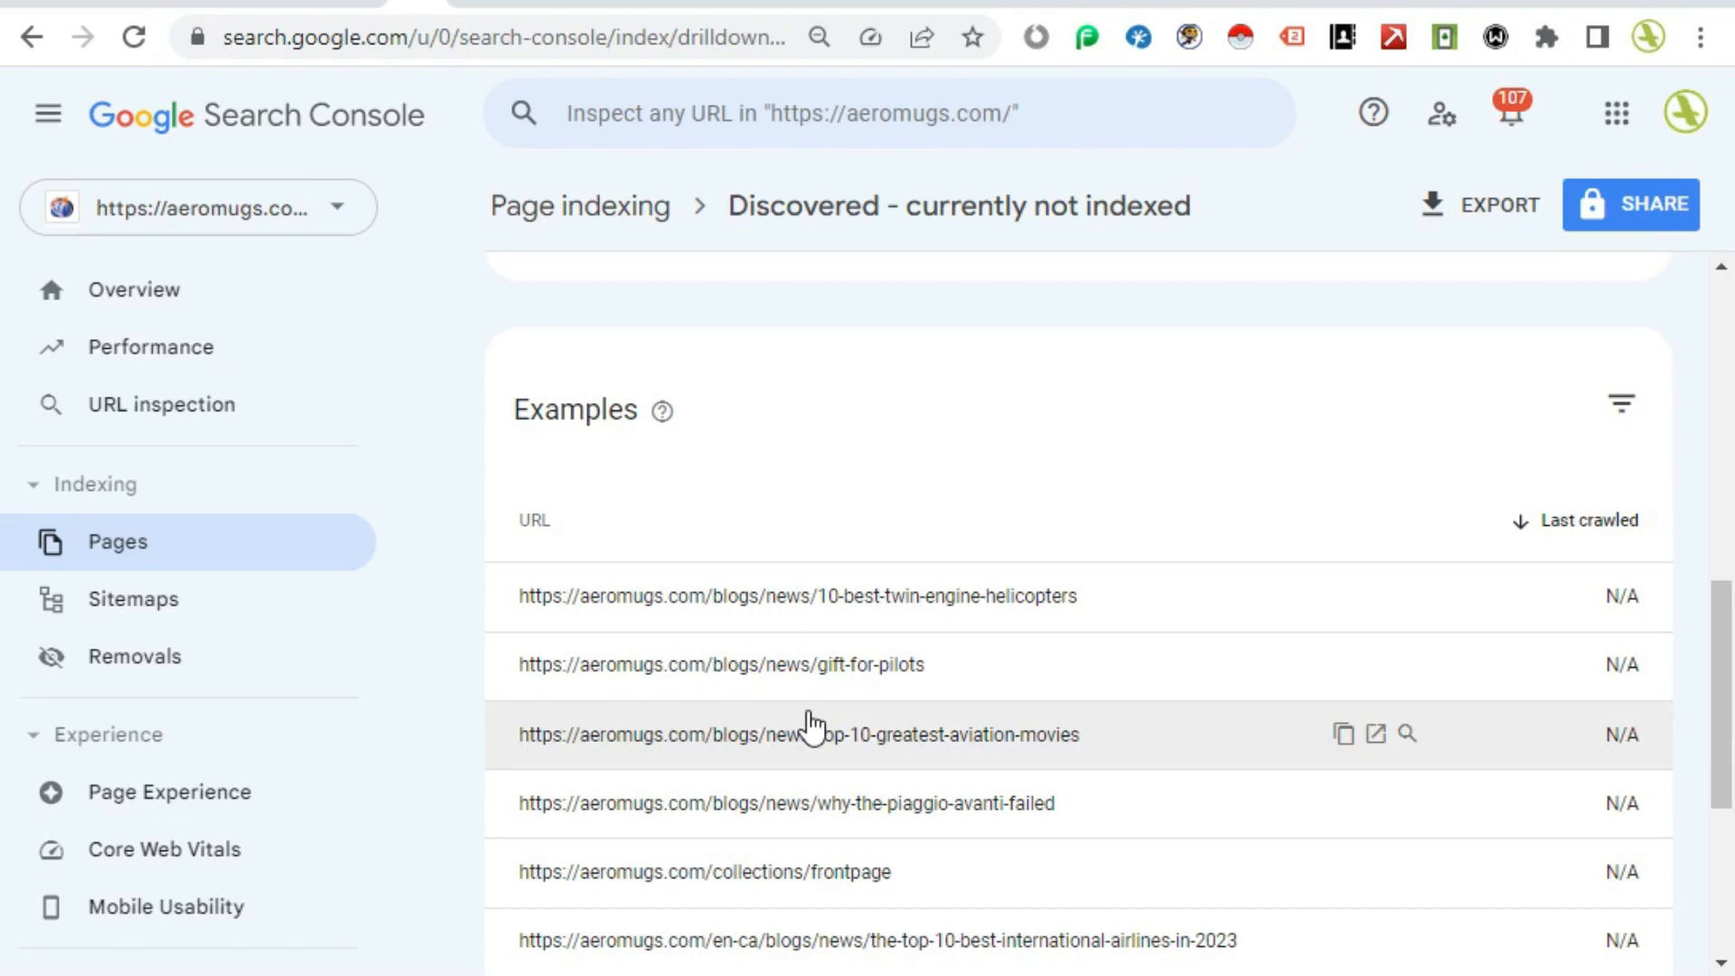
scroll(810, 723, "down", 3)
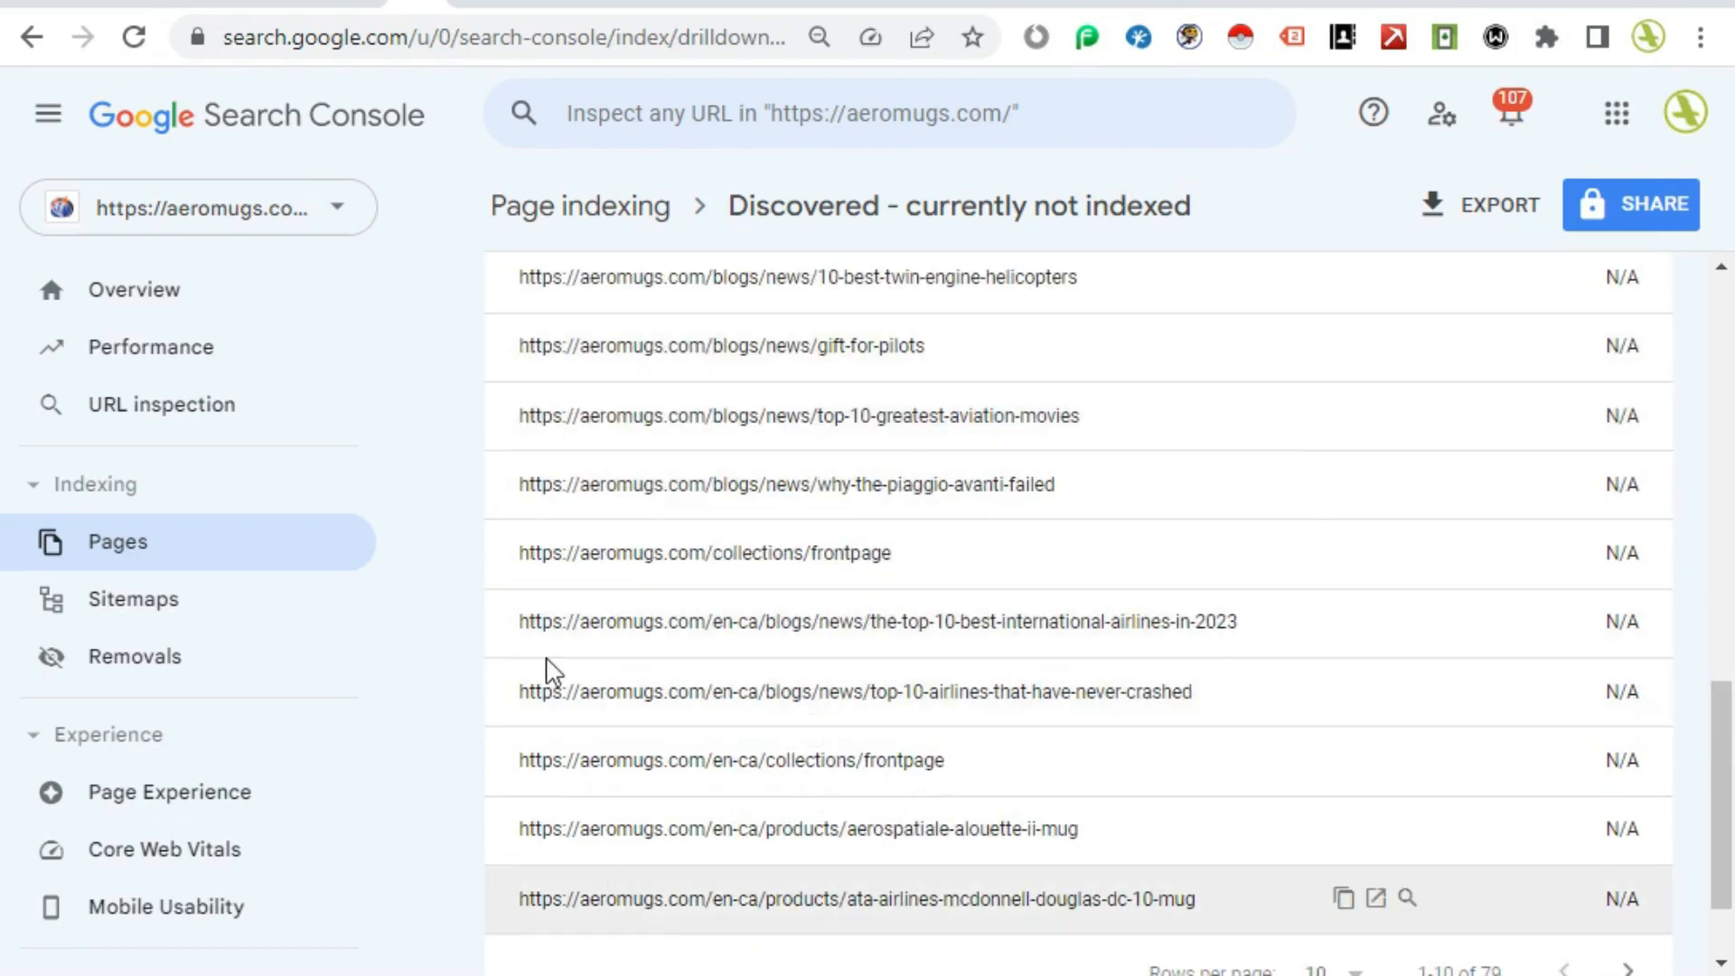
scroll(1004, 801, "up", 3)
scroll(533, 714, "down", 4)
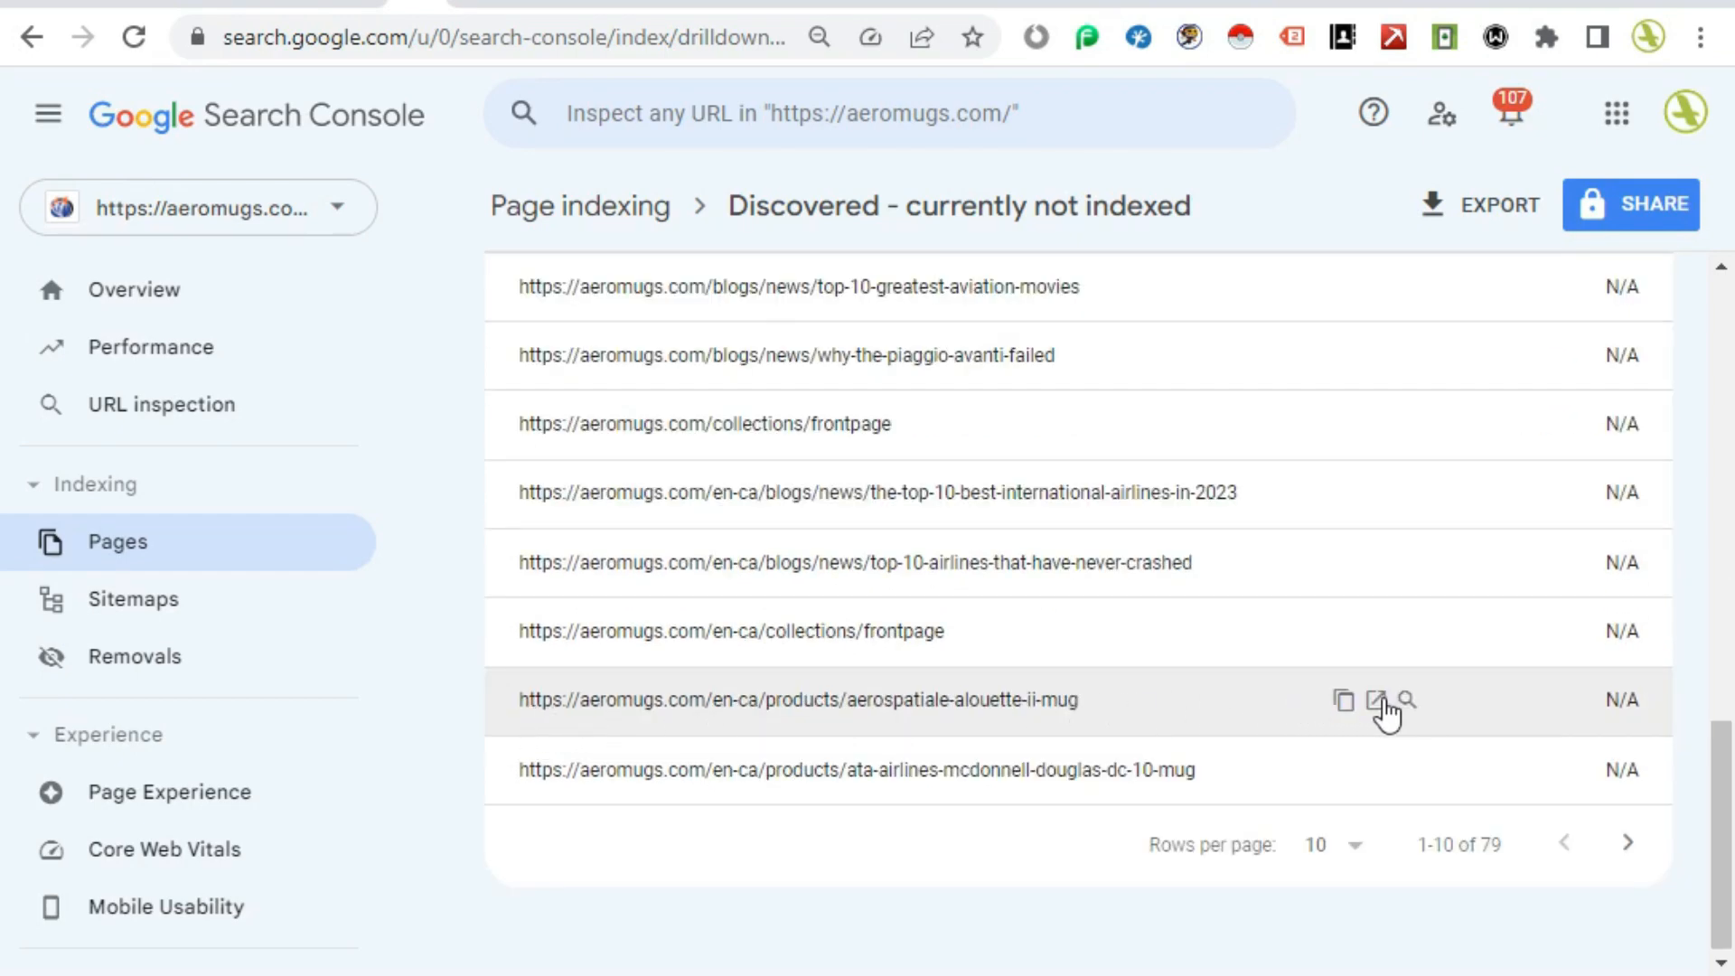
left_click(1376, 700)
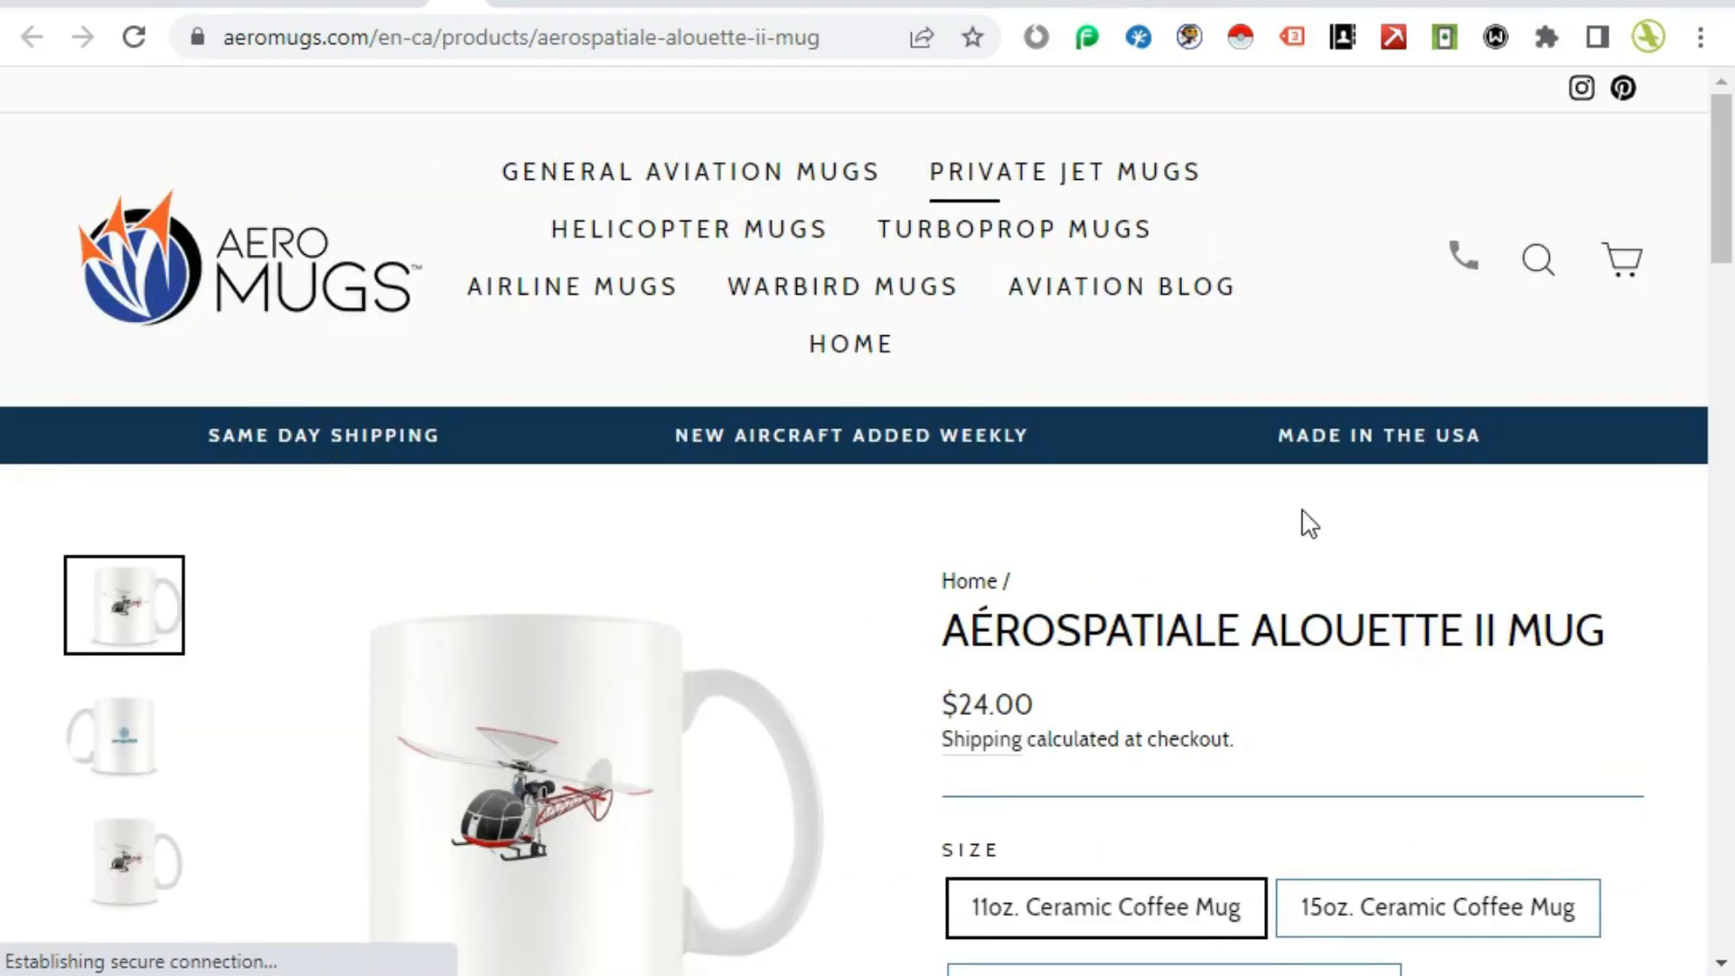
Step: Examine the live Aérospatiale Alouette II mug product page and its details
scroll(1425, 566, "down", 2)
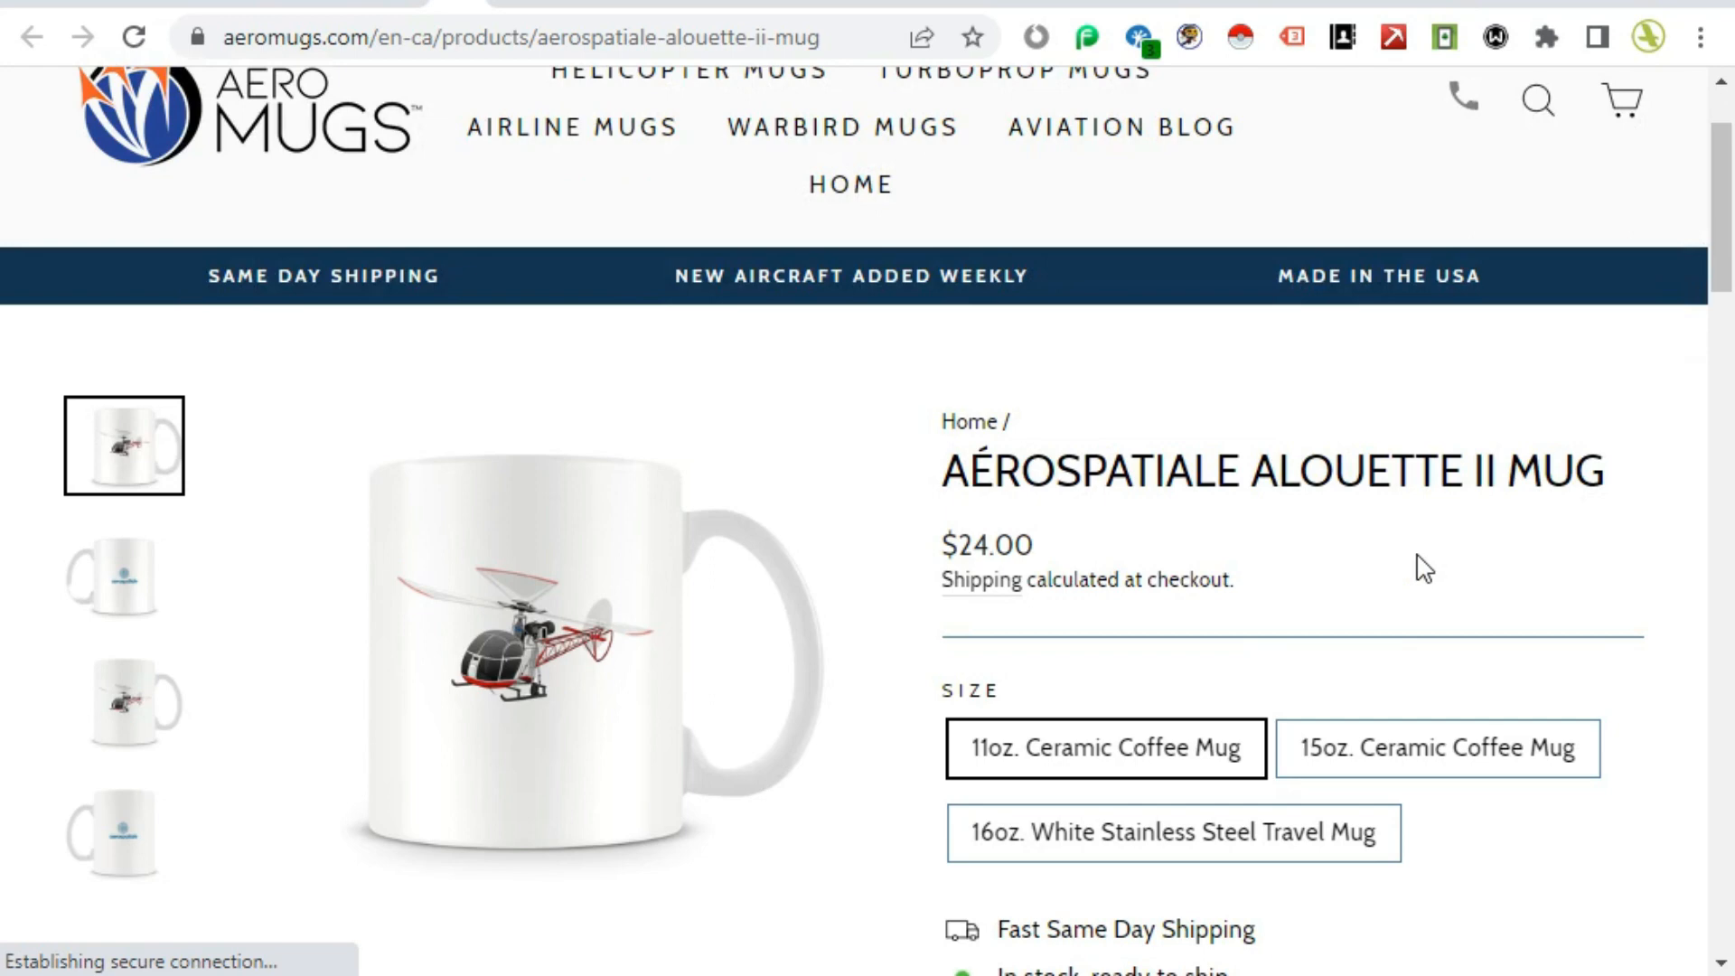
scroll(1425, 567, "up", 2)
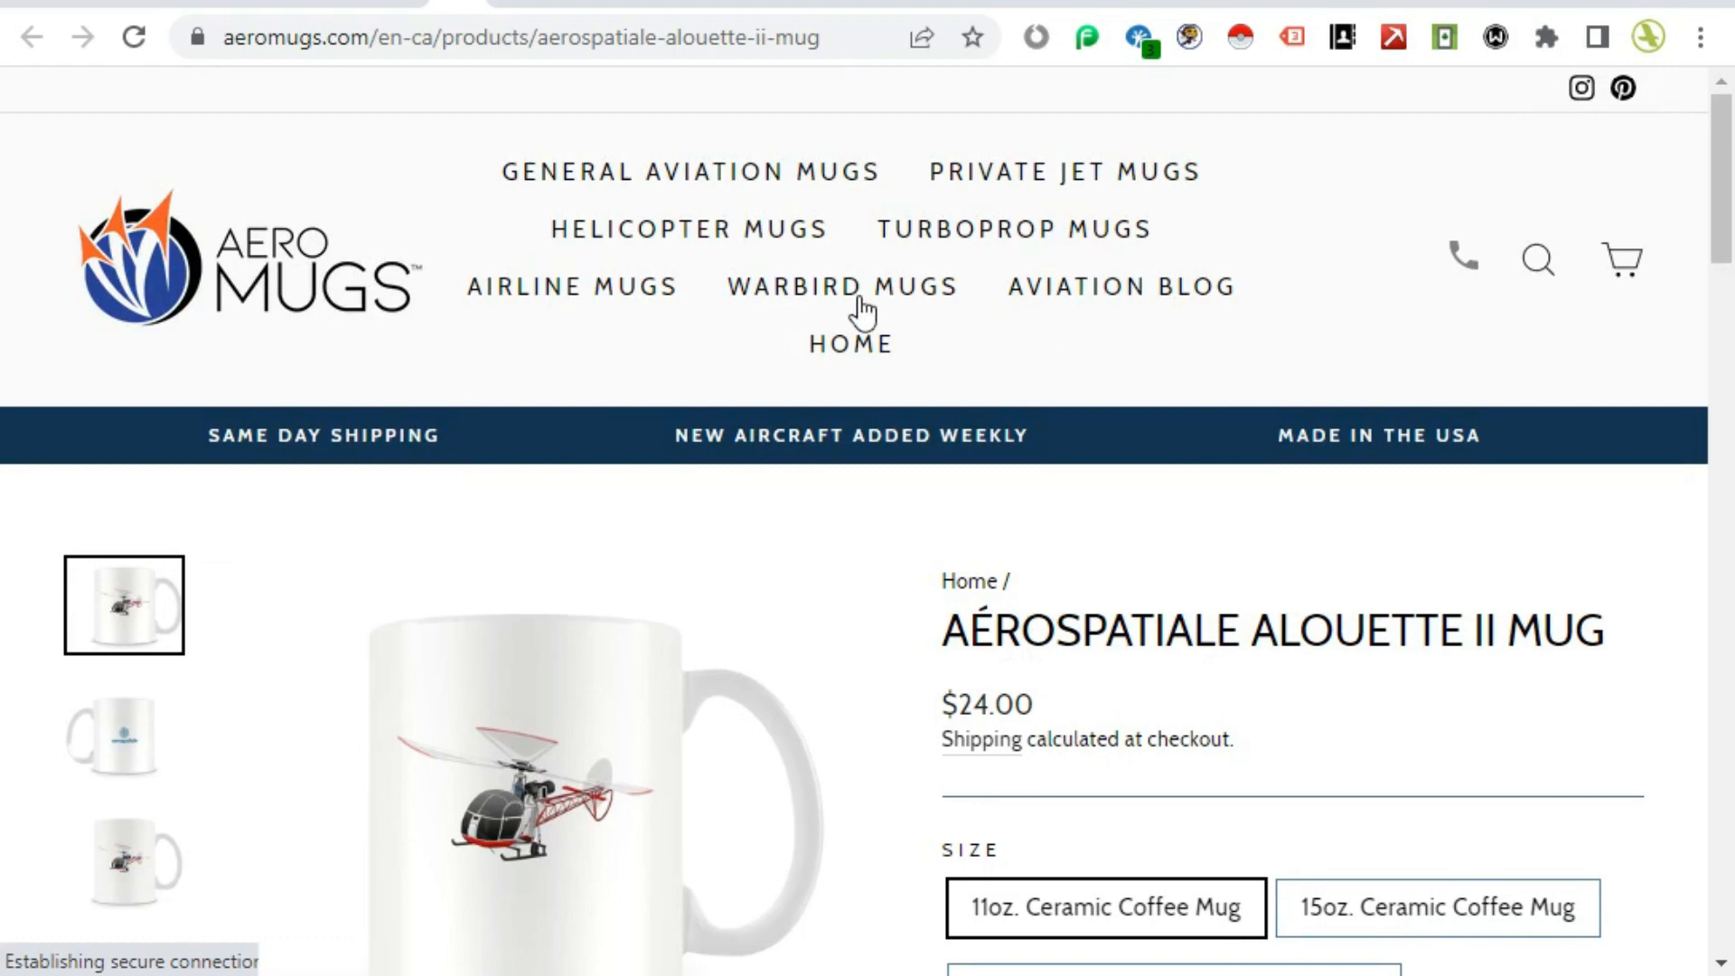
scroll(1233, 637, "down", 4)
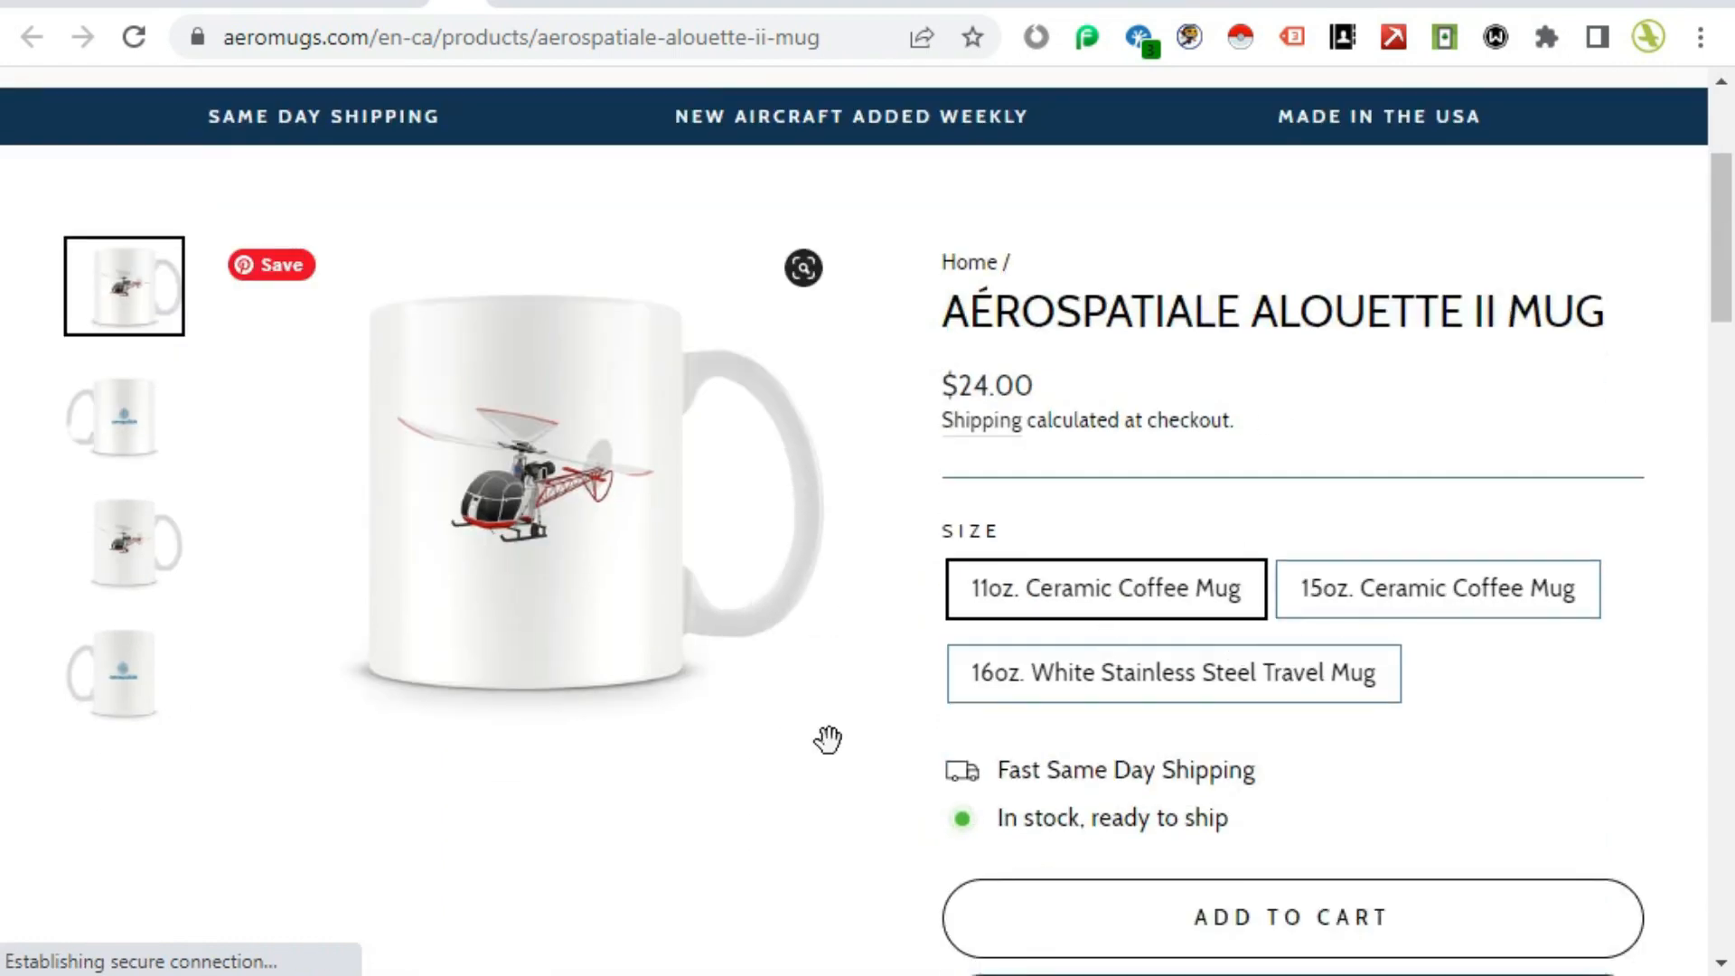
scroll(827, 745, "down", 5)
scroll(1268, 756, "up", 5)
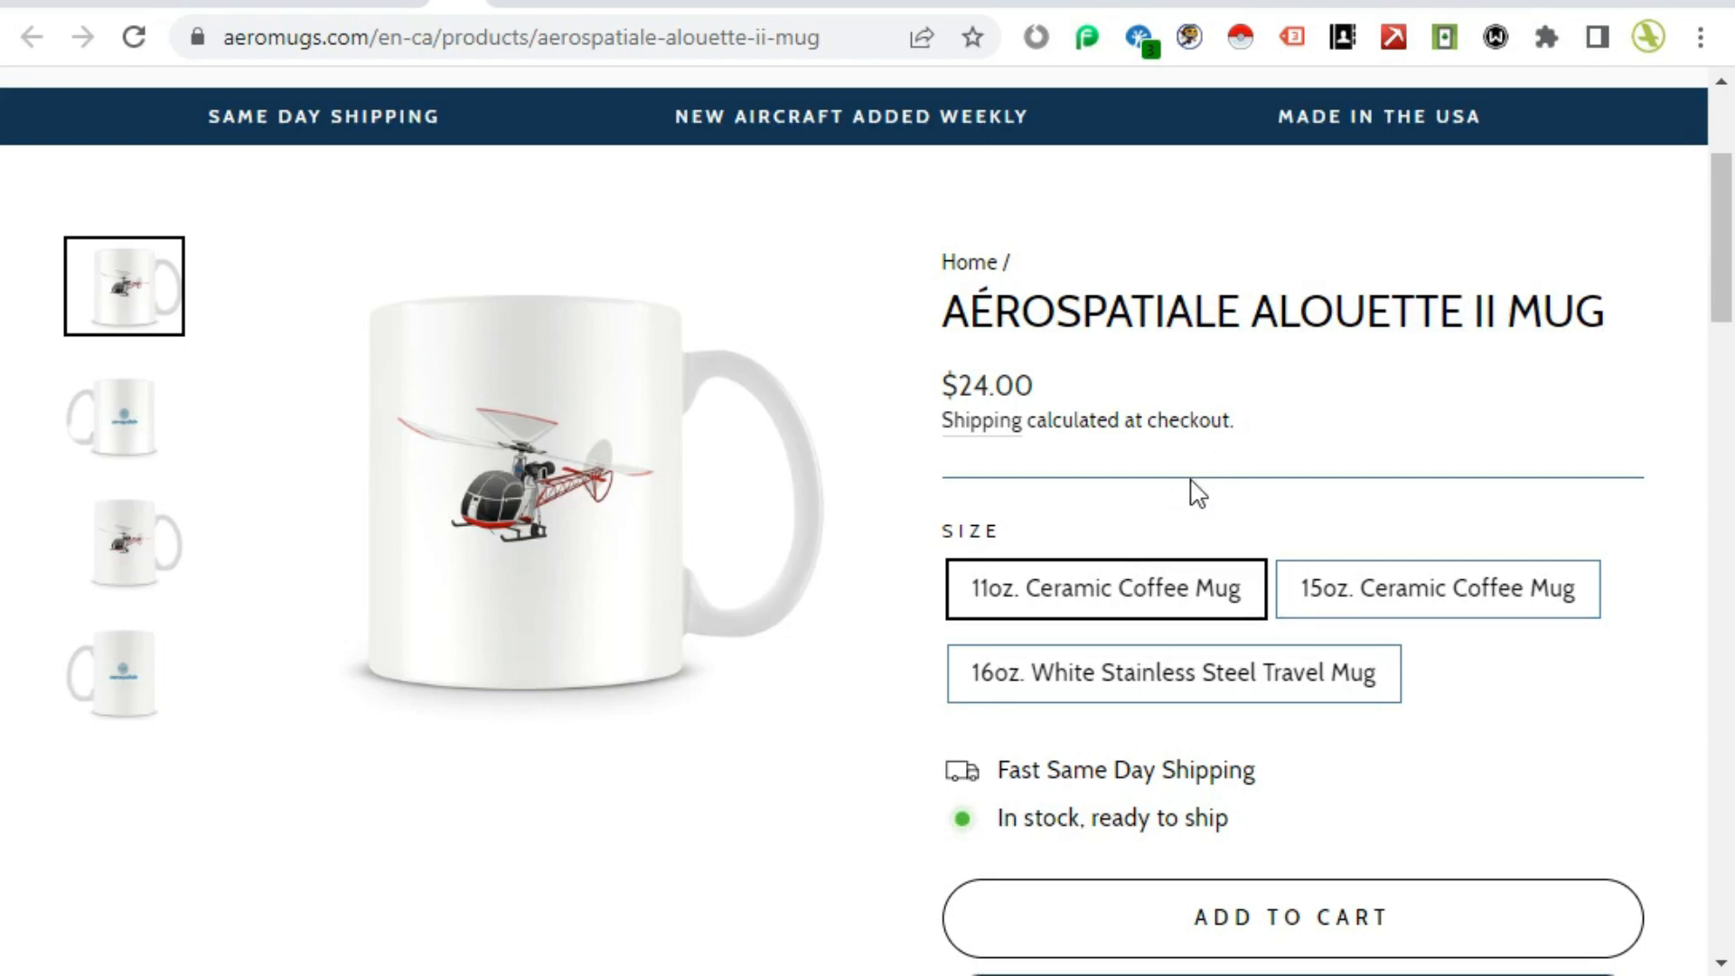
Step: Open the store's shipping policy page from the product page, read it, and go back
left_click(985, 428)
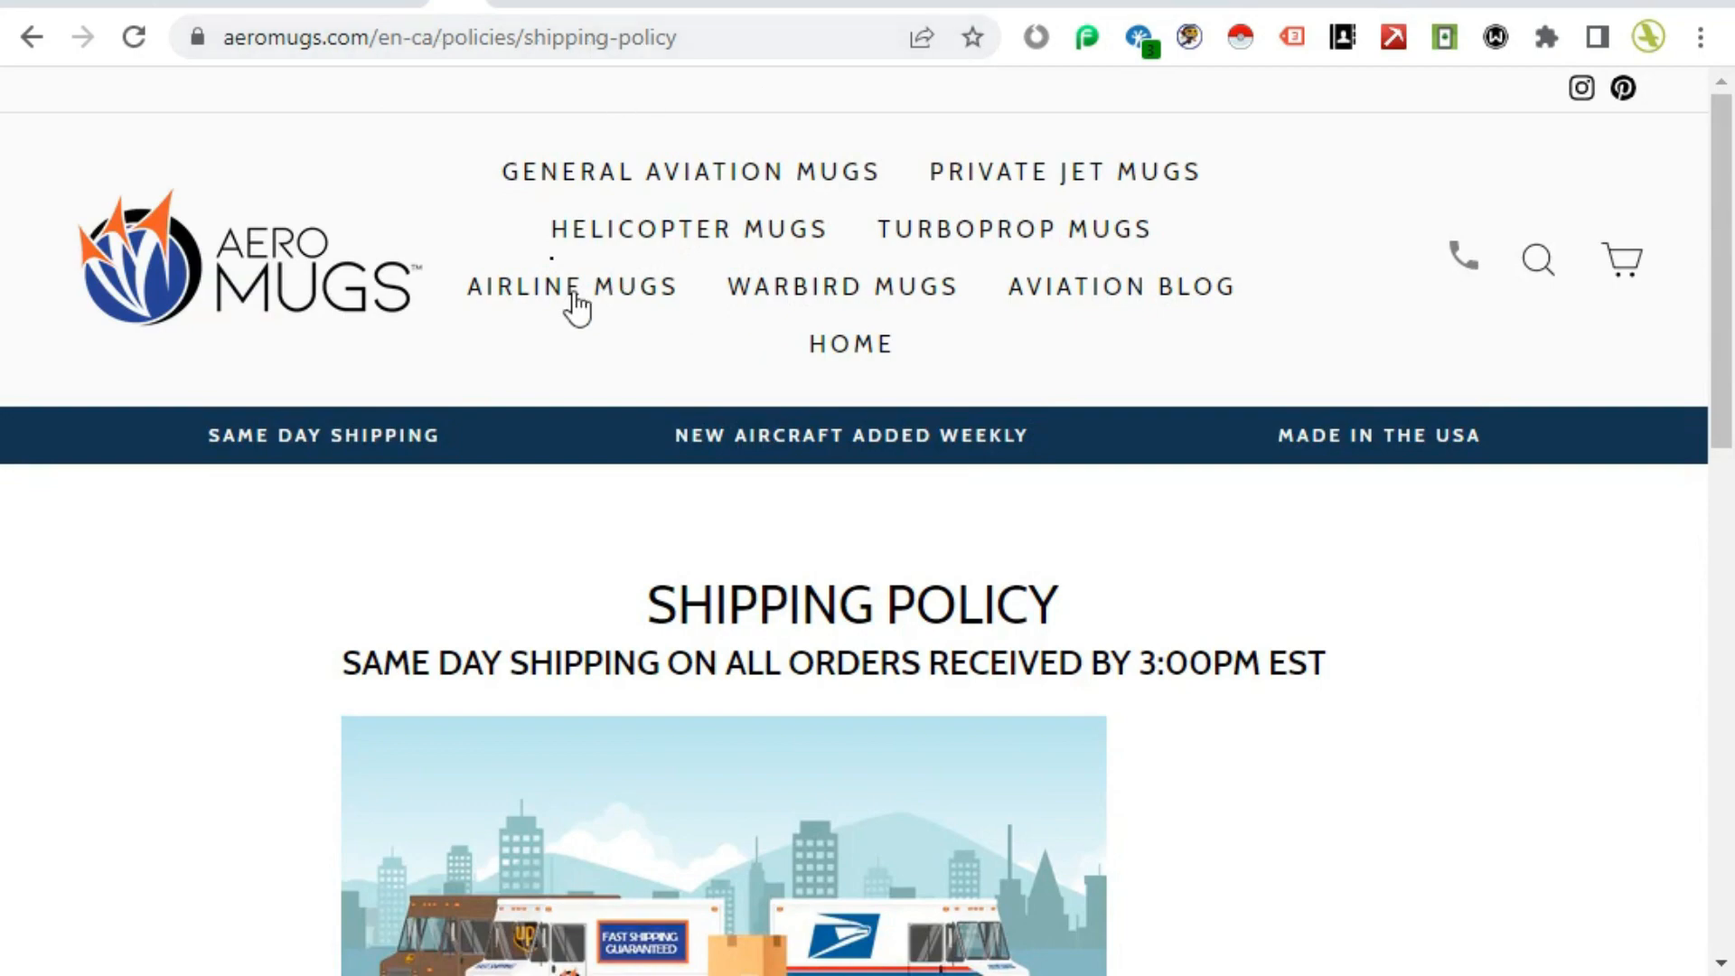
scroll(989, 650, "down", 10)
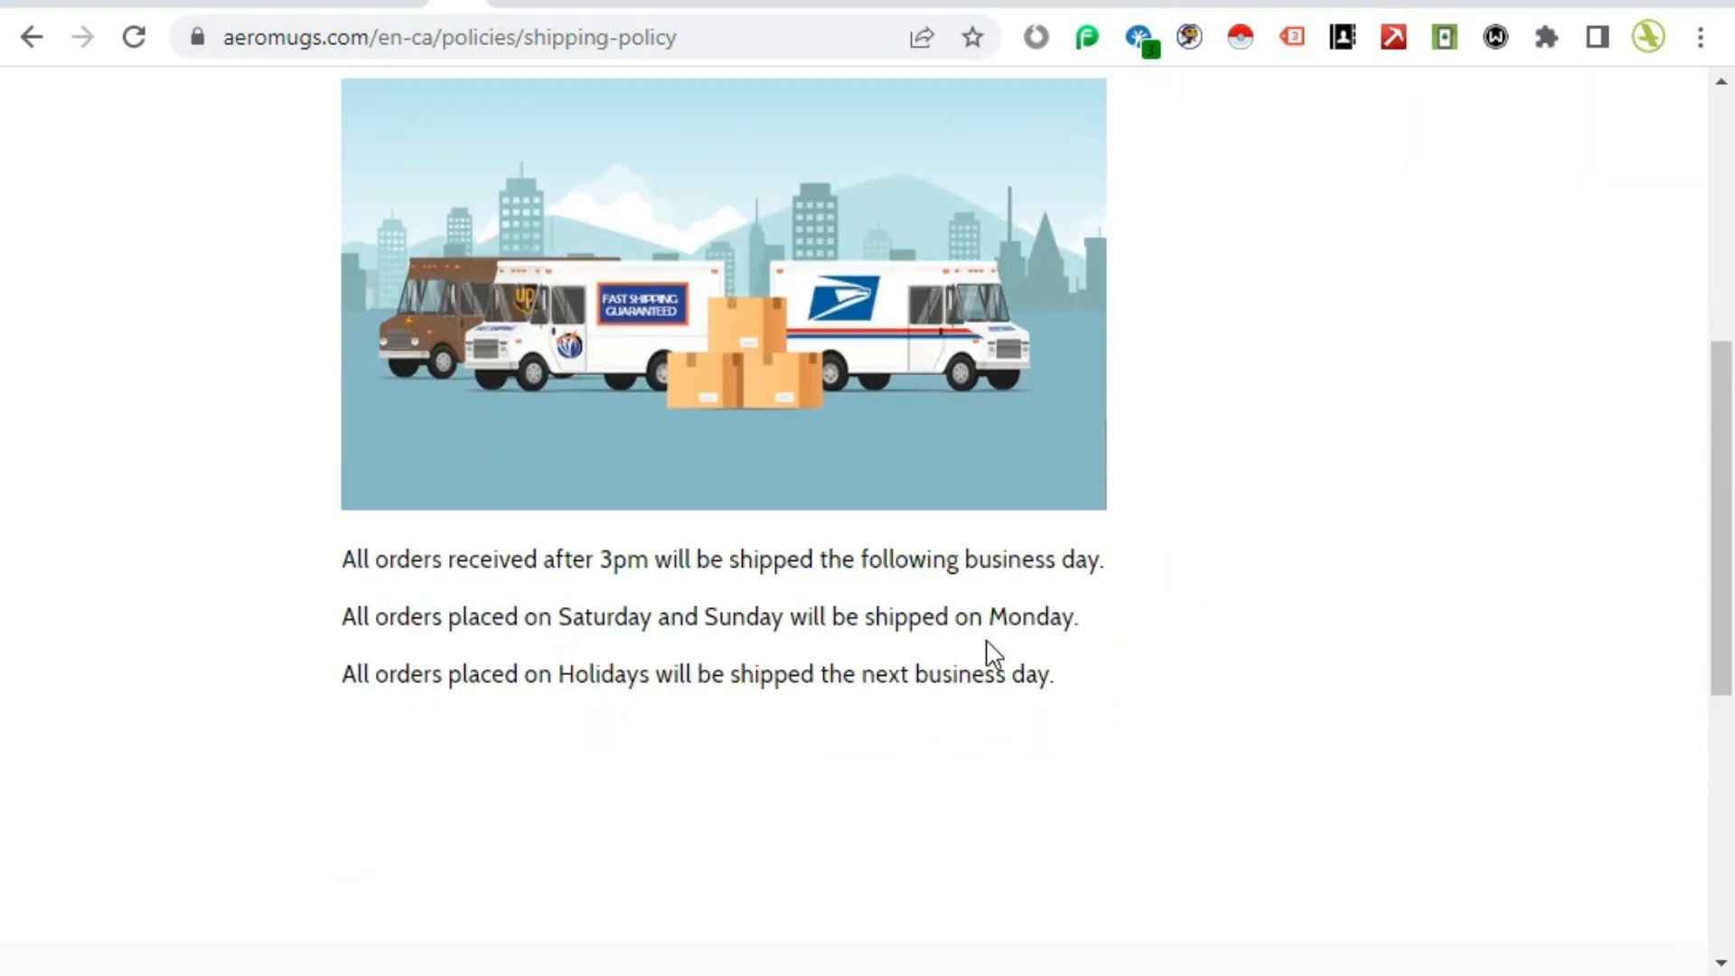
scroll(990, 651, "up", 10)
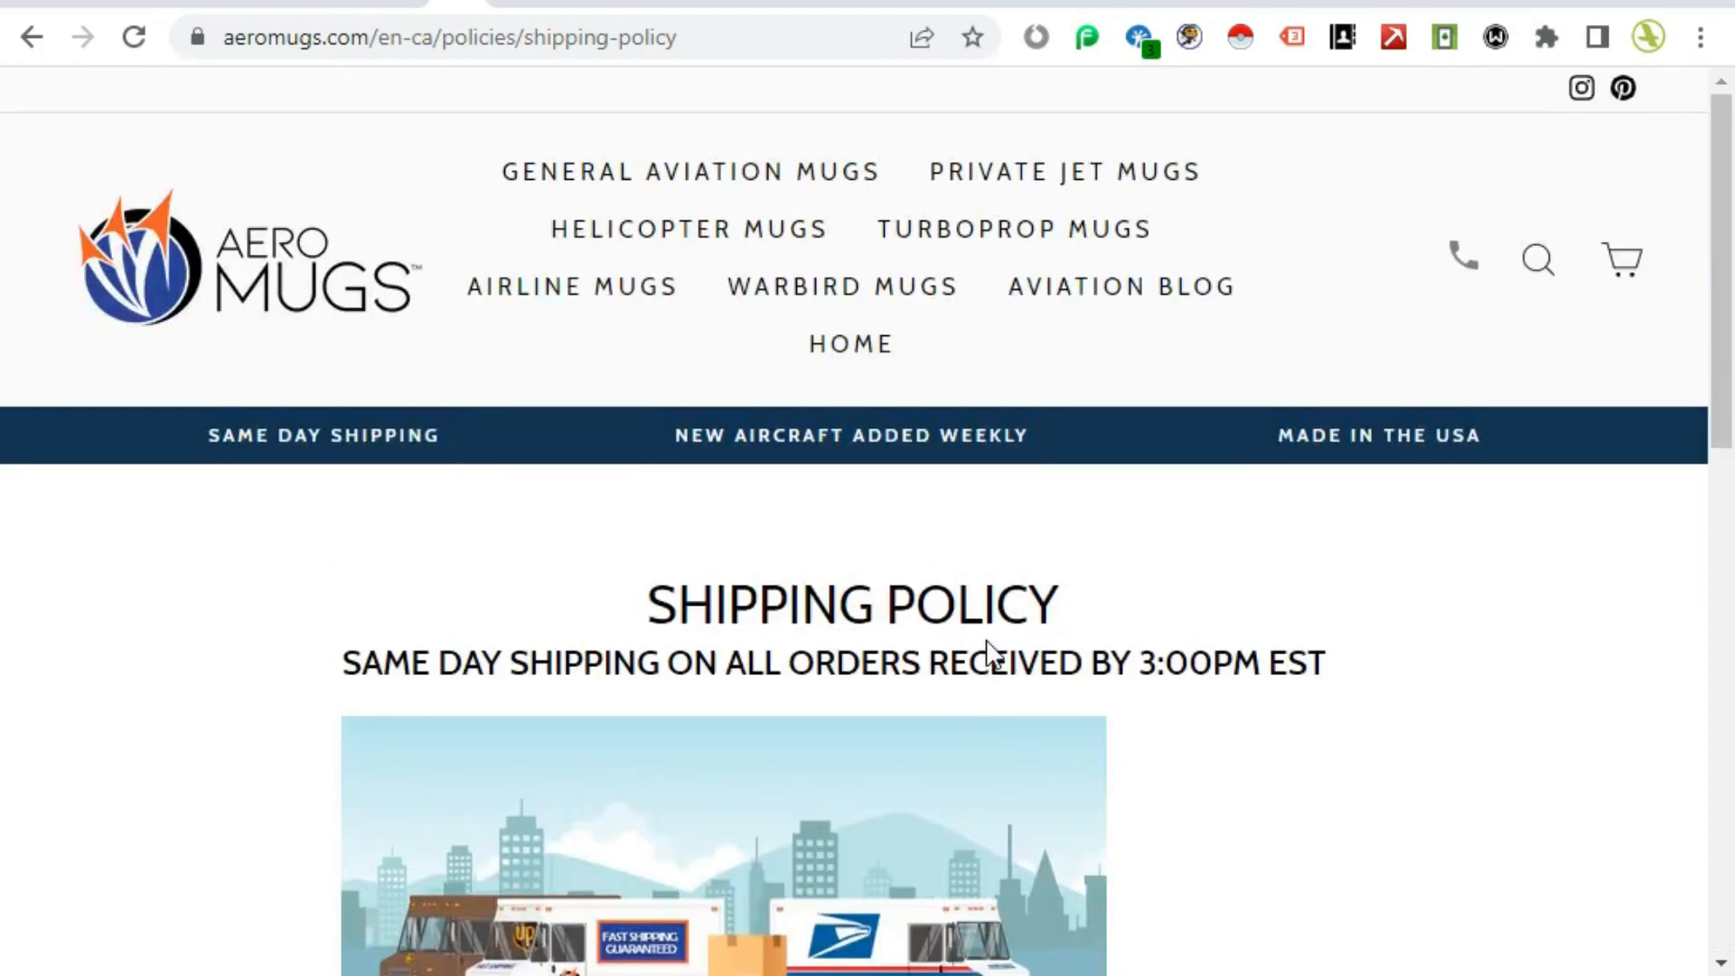
key("alt+Left")
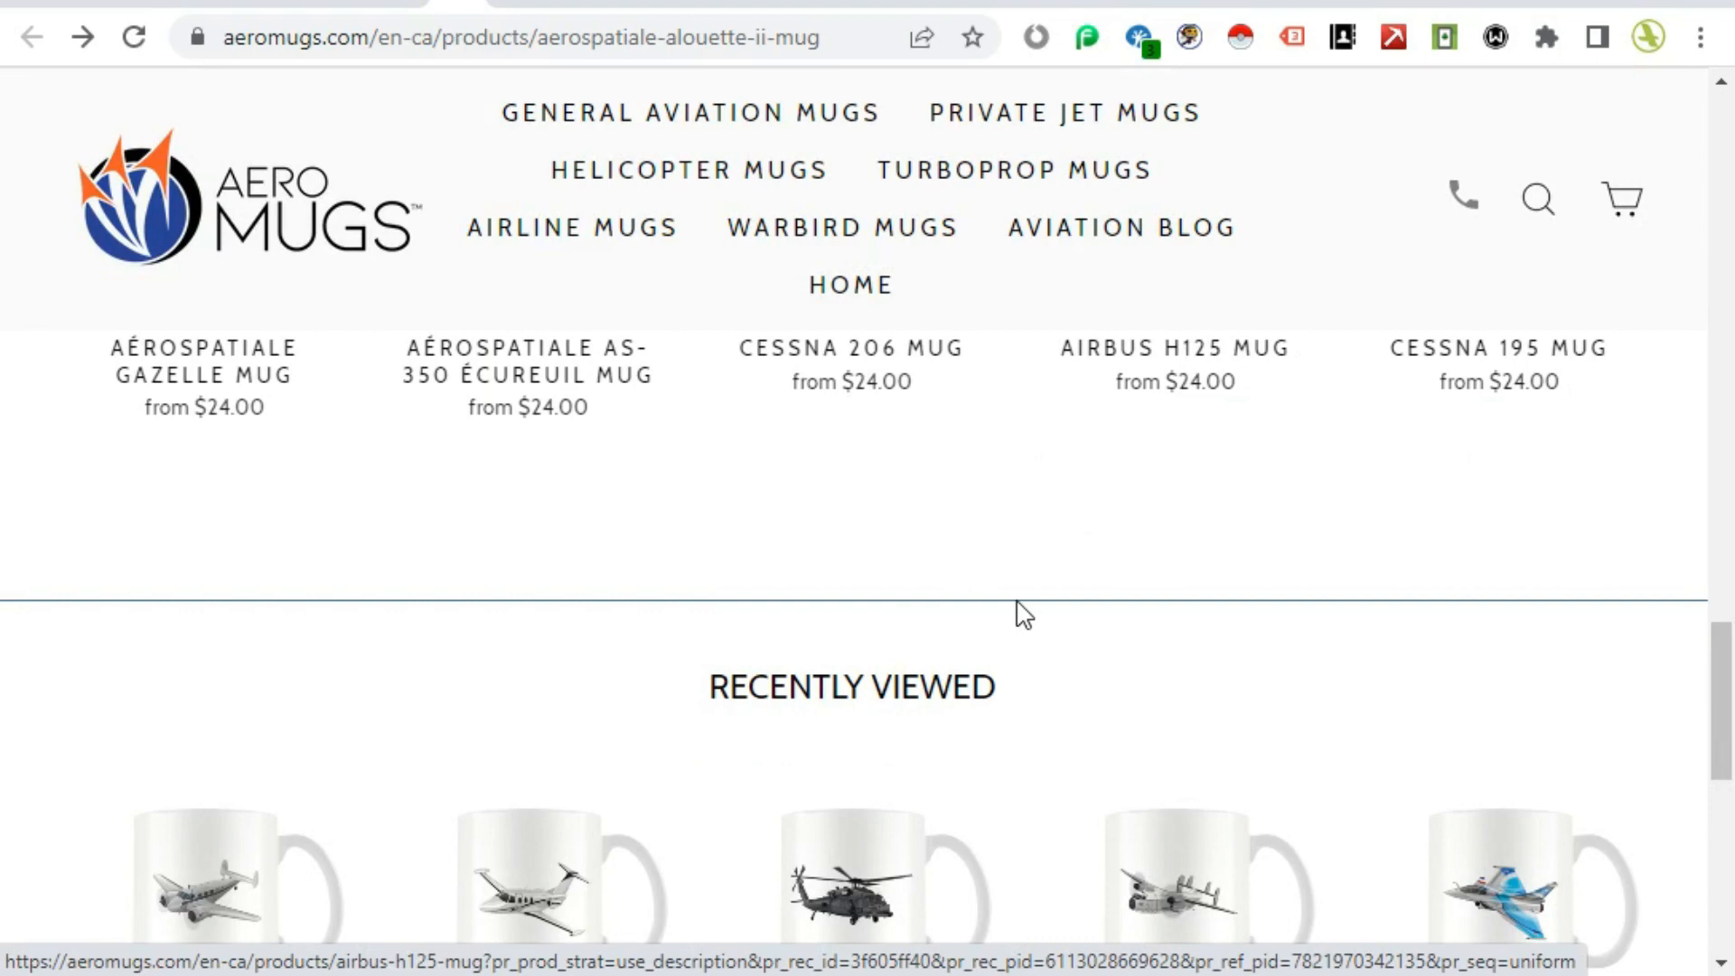
scroll(941, 655, "up", 10)
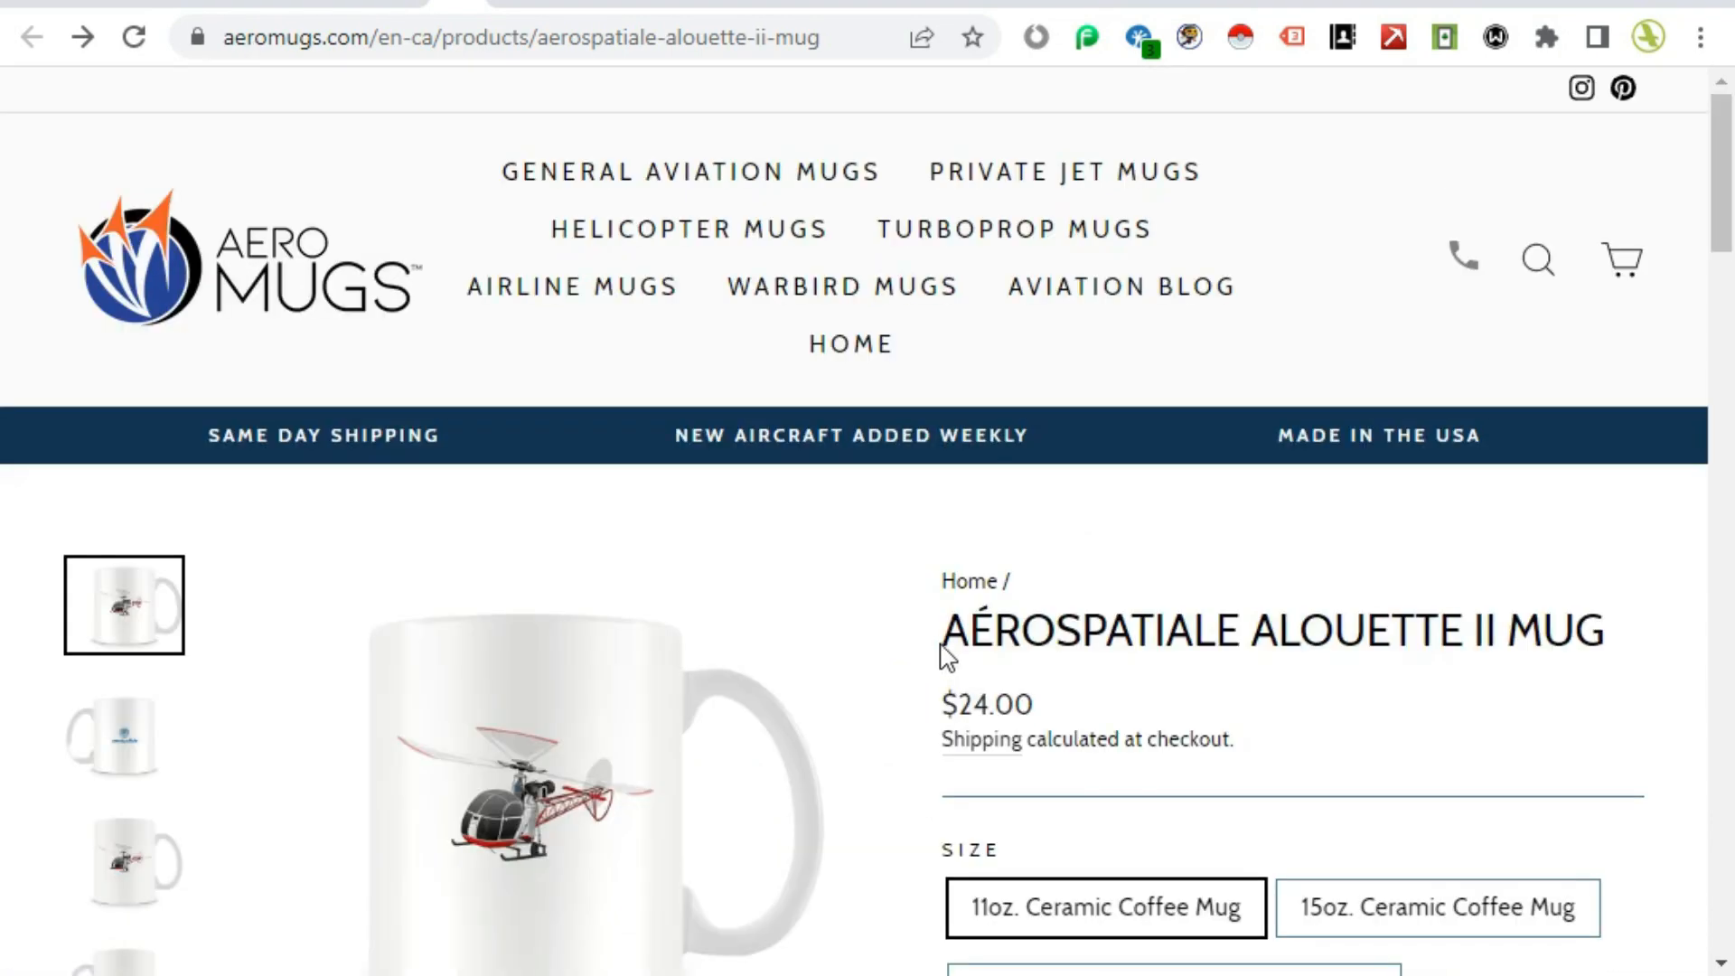
Step: Copy the product title and search for it in the Shopify admin products list, opening the Aérospatiale Alouette II Mug
left_click_drag(940, 645, 1629, 643)
key("ctrl+c")
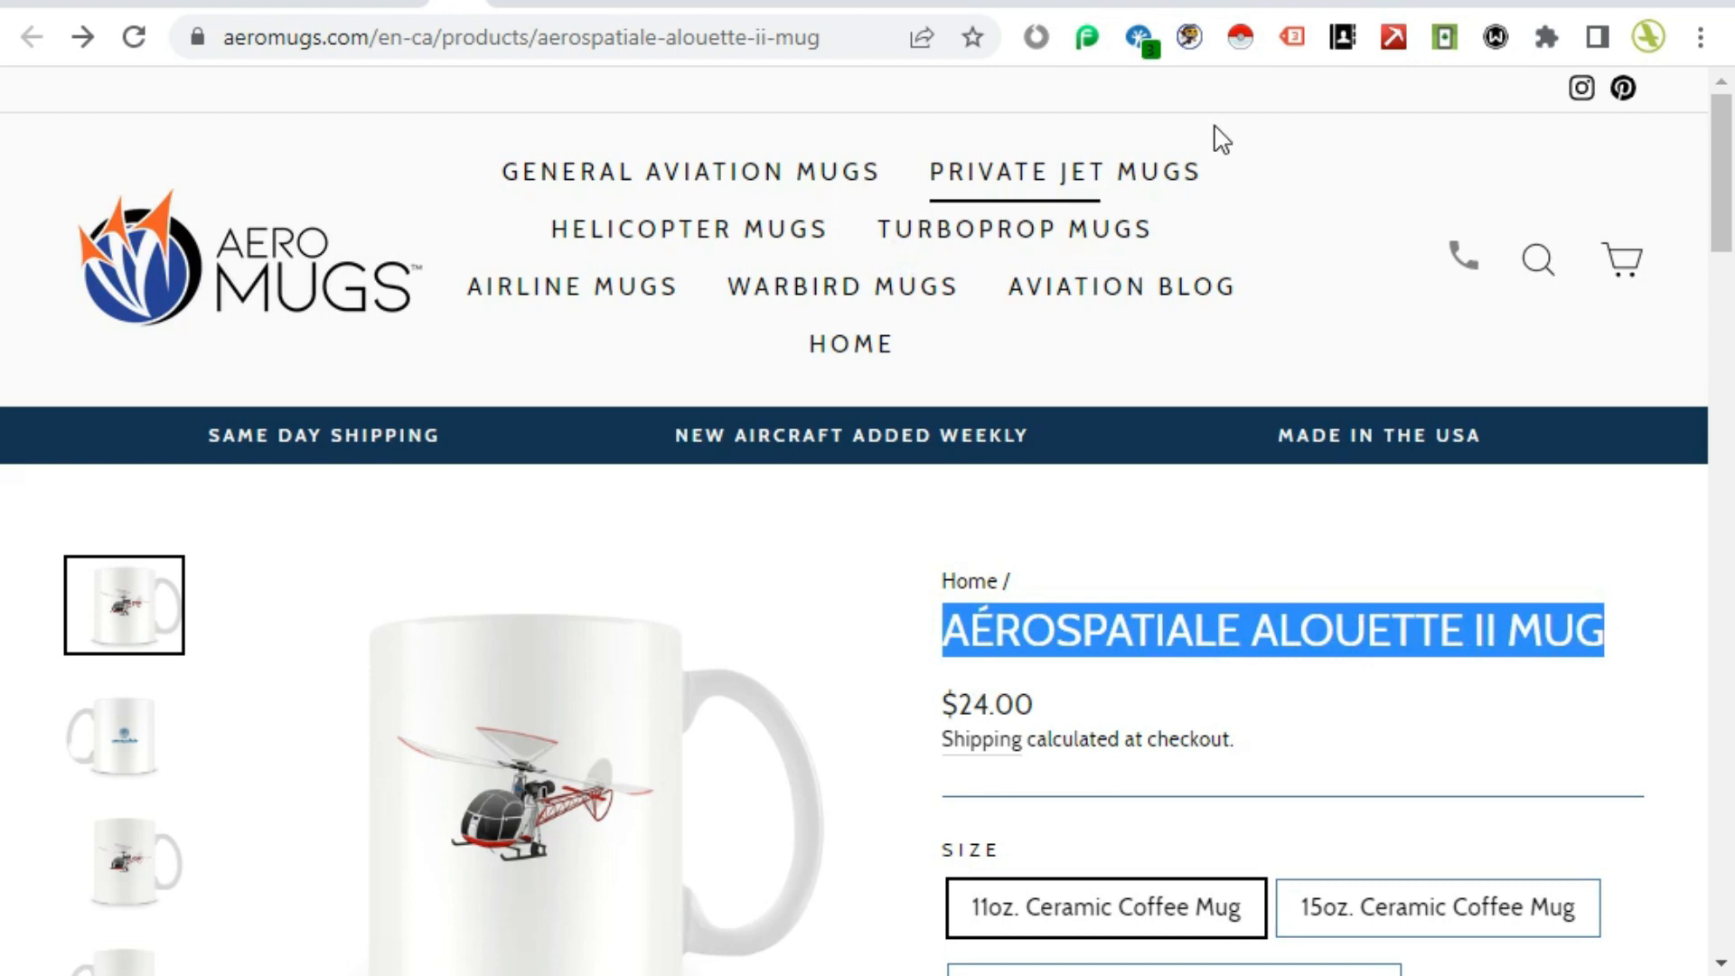
left_click(1229, 3)
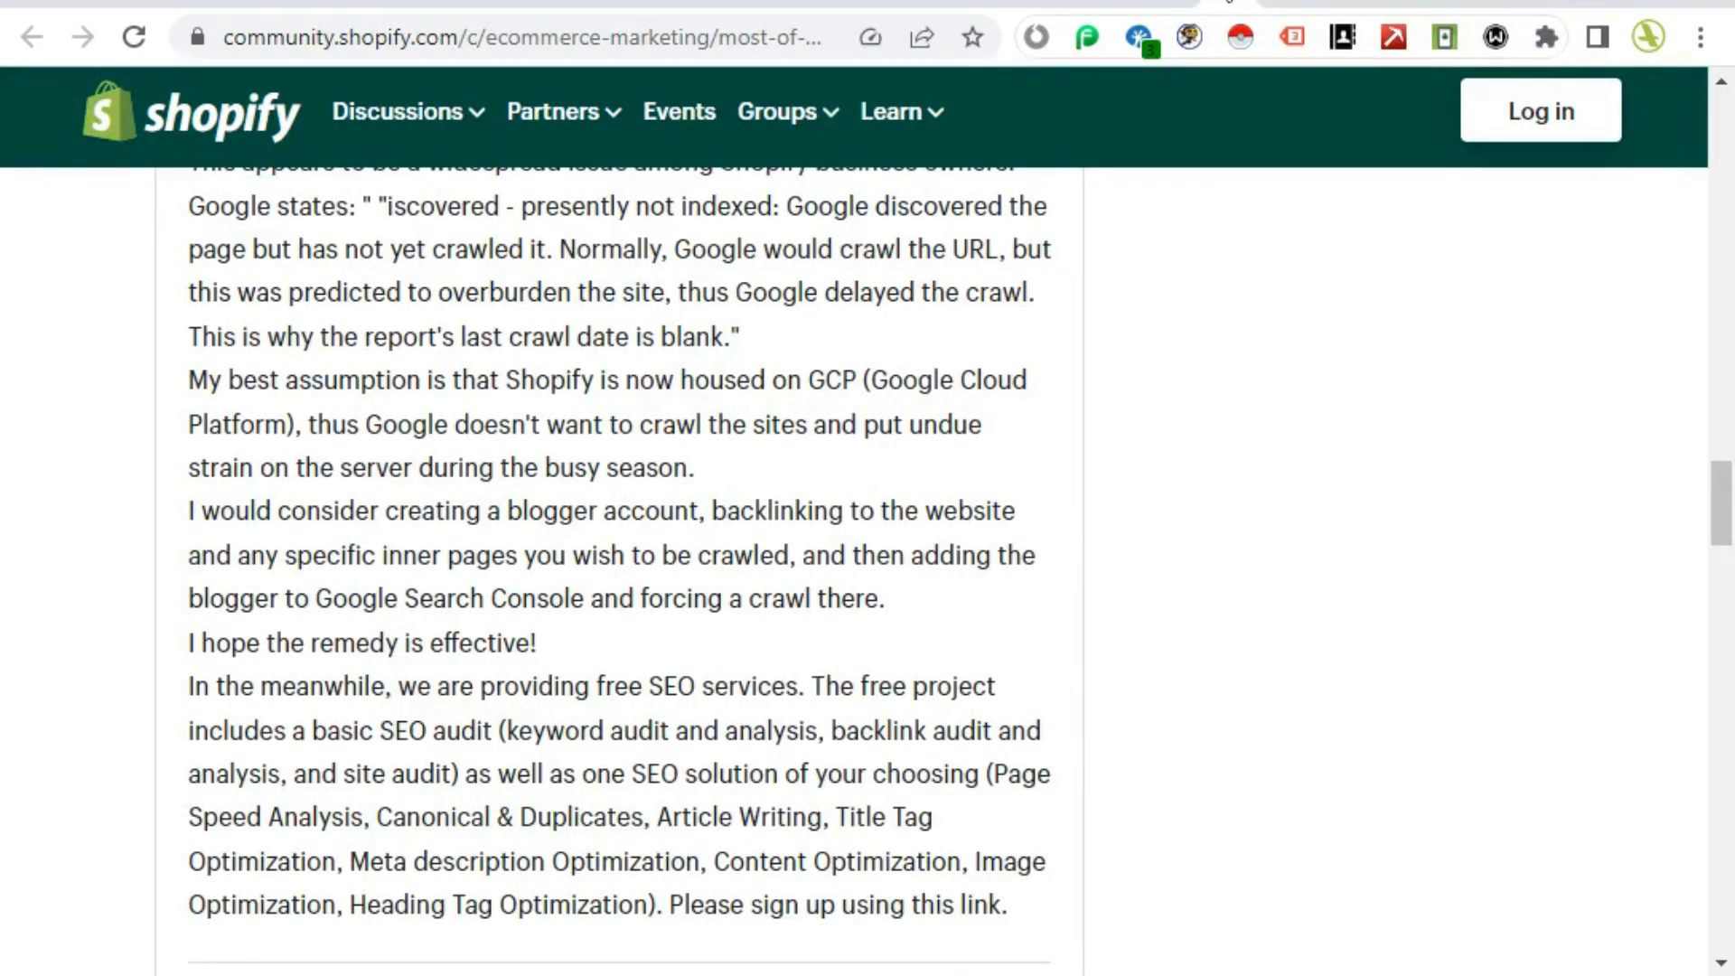
left_click(1014, 11)
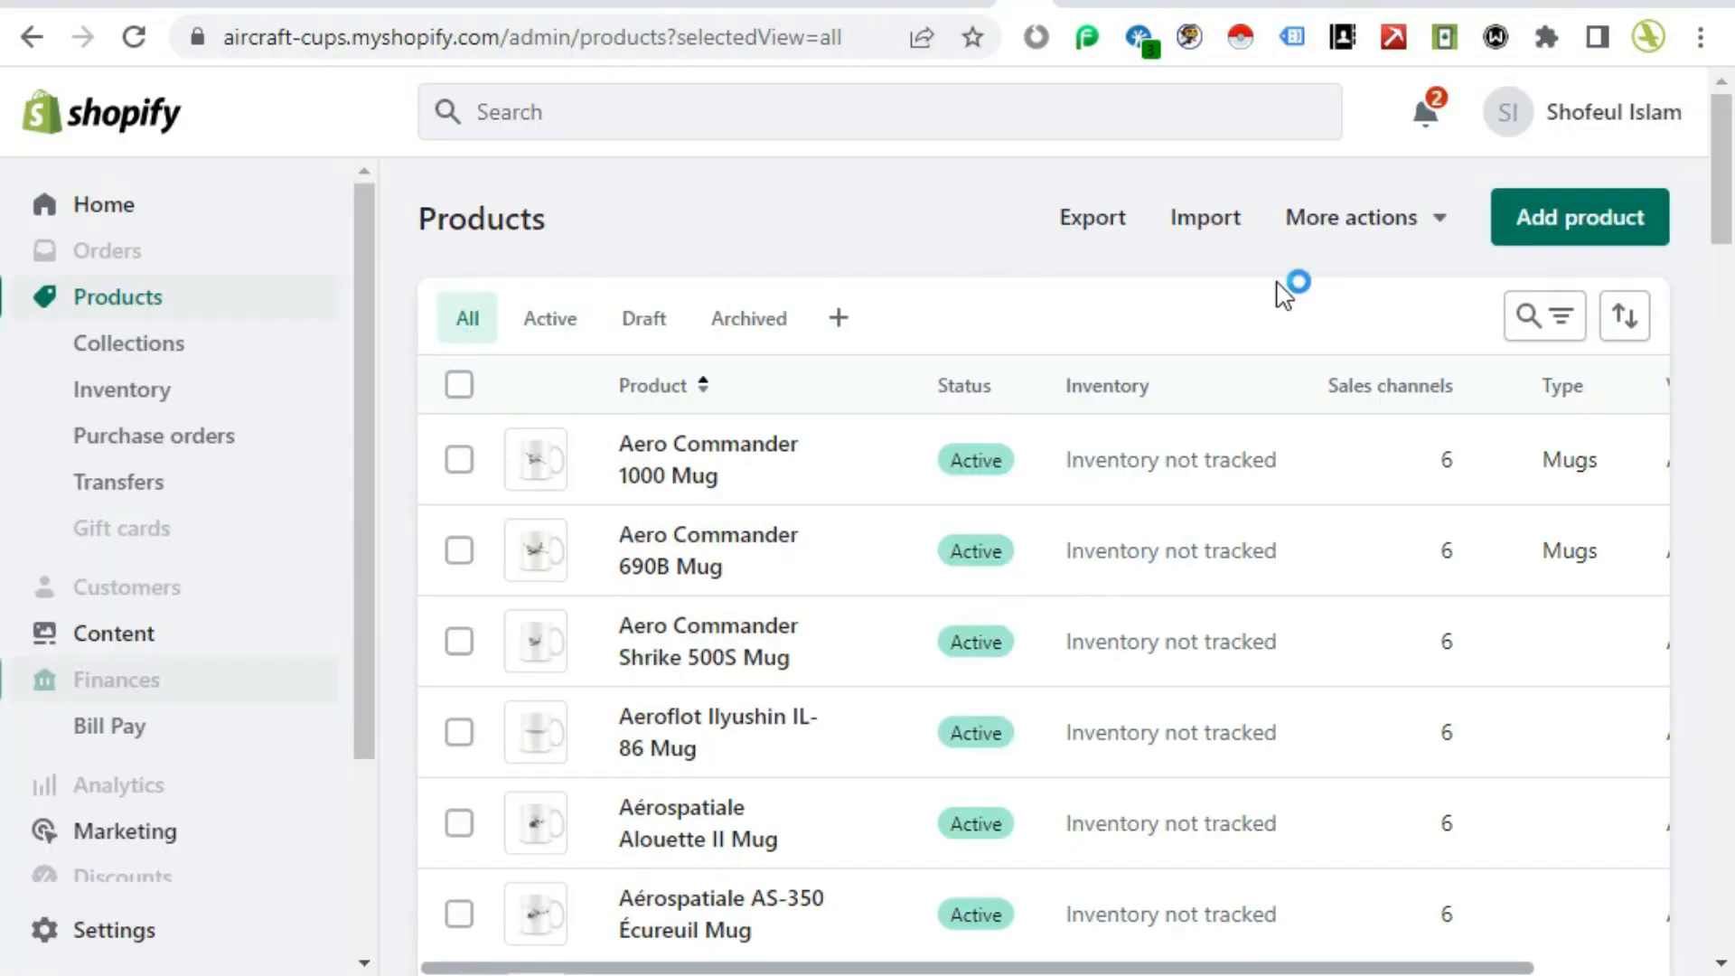
left_click(1534, 330)
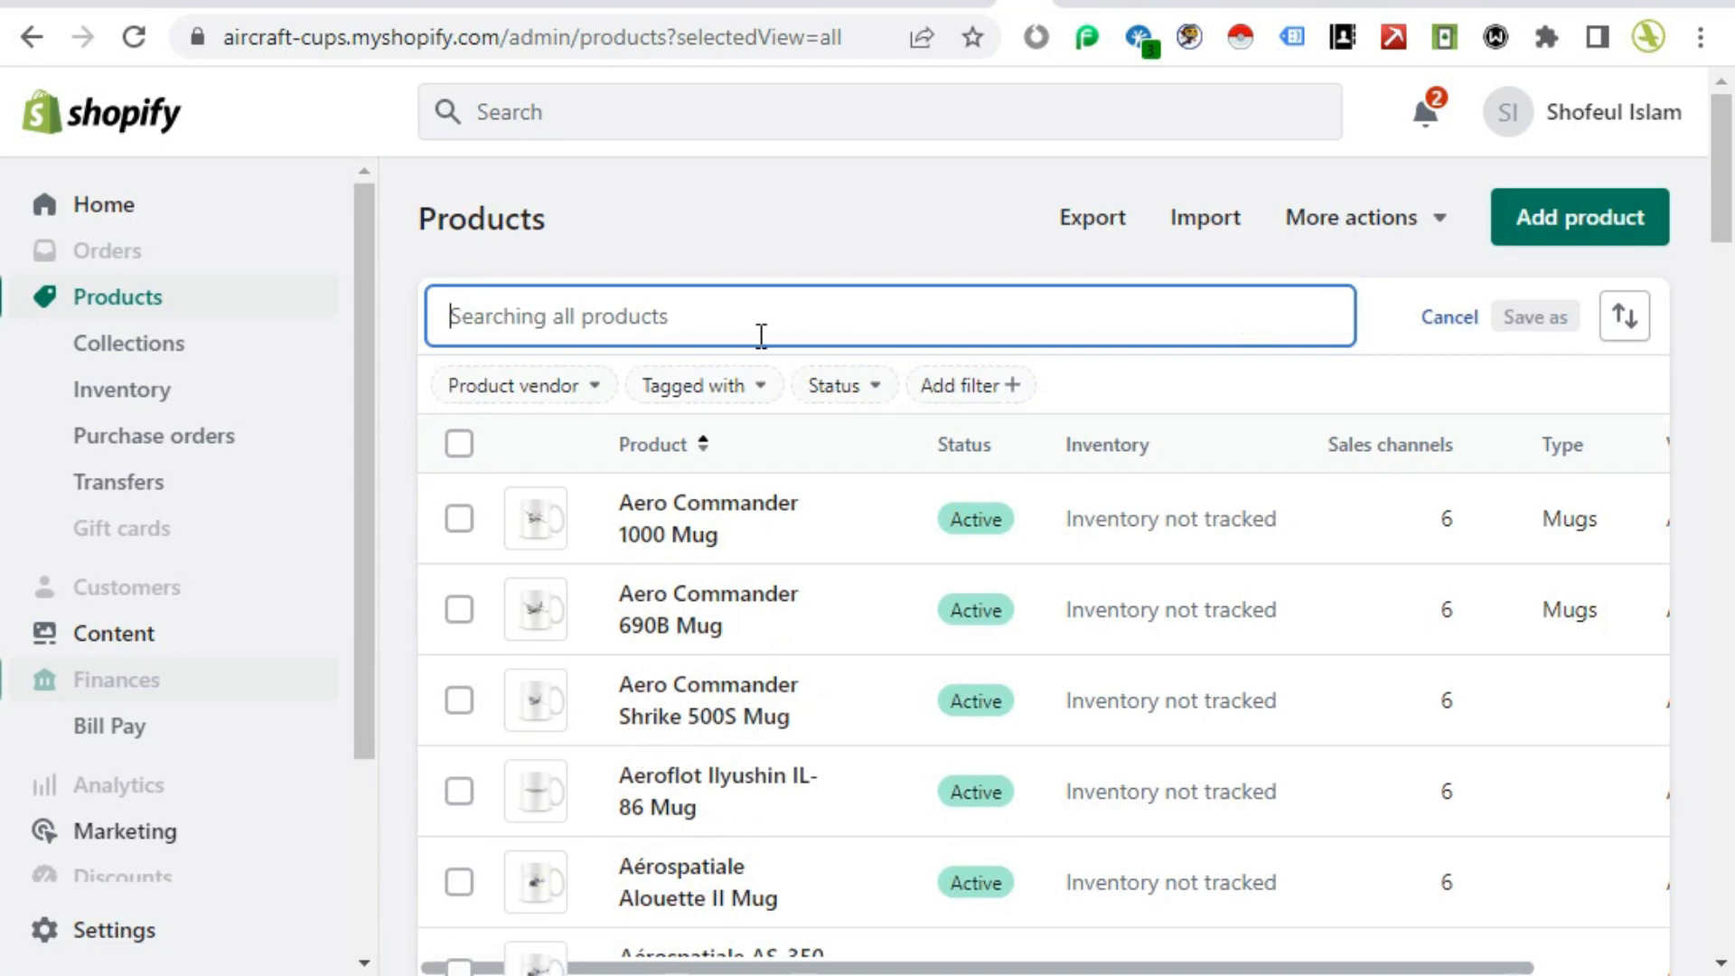
key("ctrl+v")
left_click(687, 515)
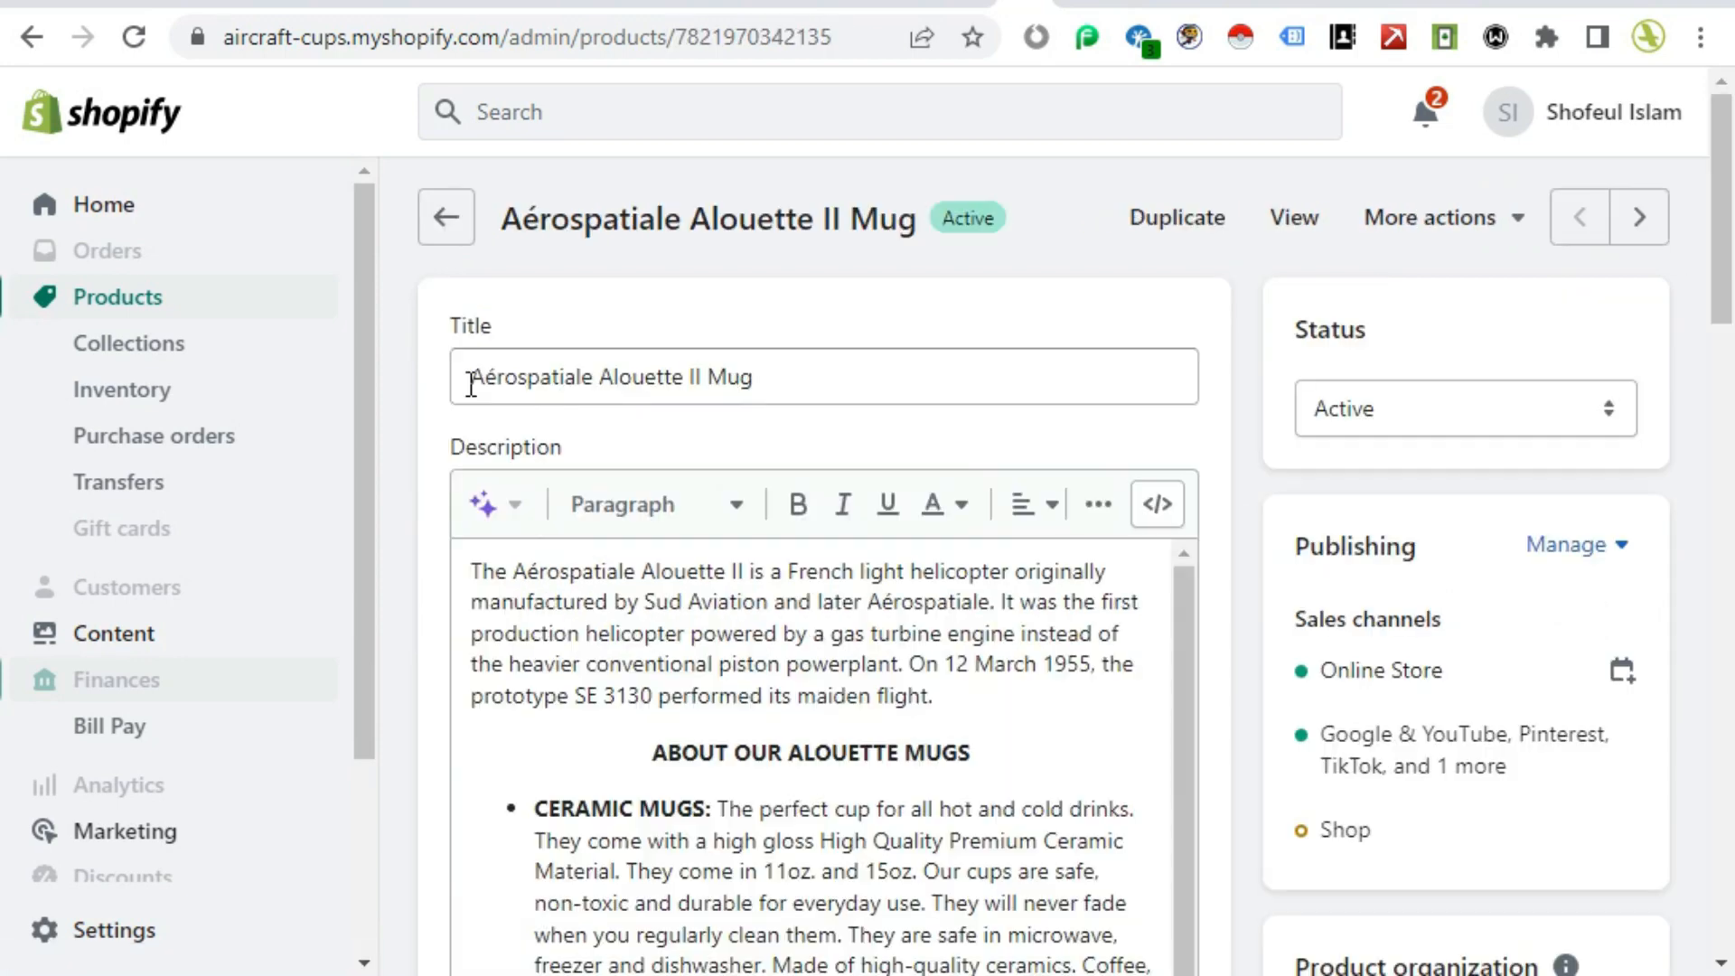
Step: Review the product's description, media, collections, tags and variants in the product editor
scroll(1020, 709, "down", 1)
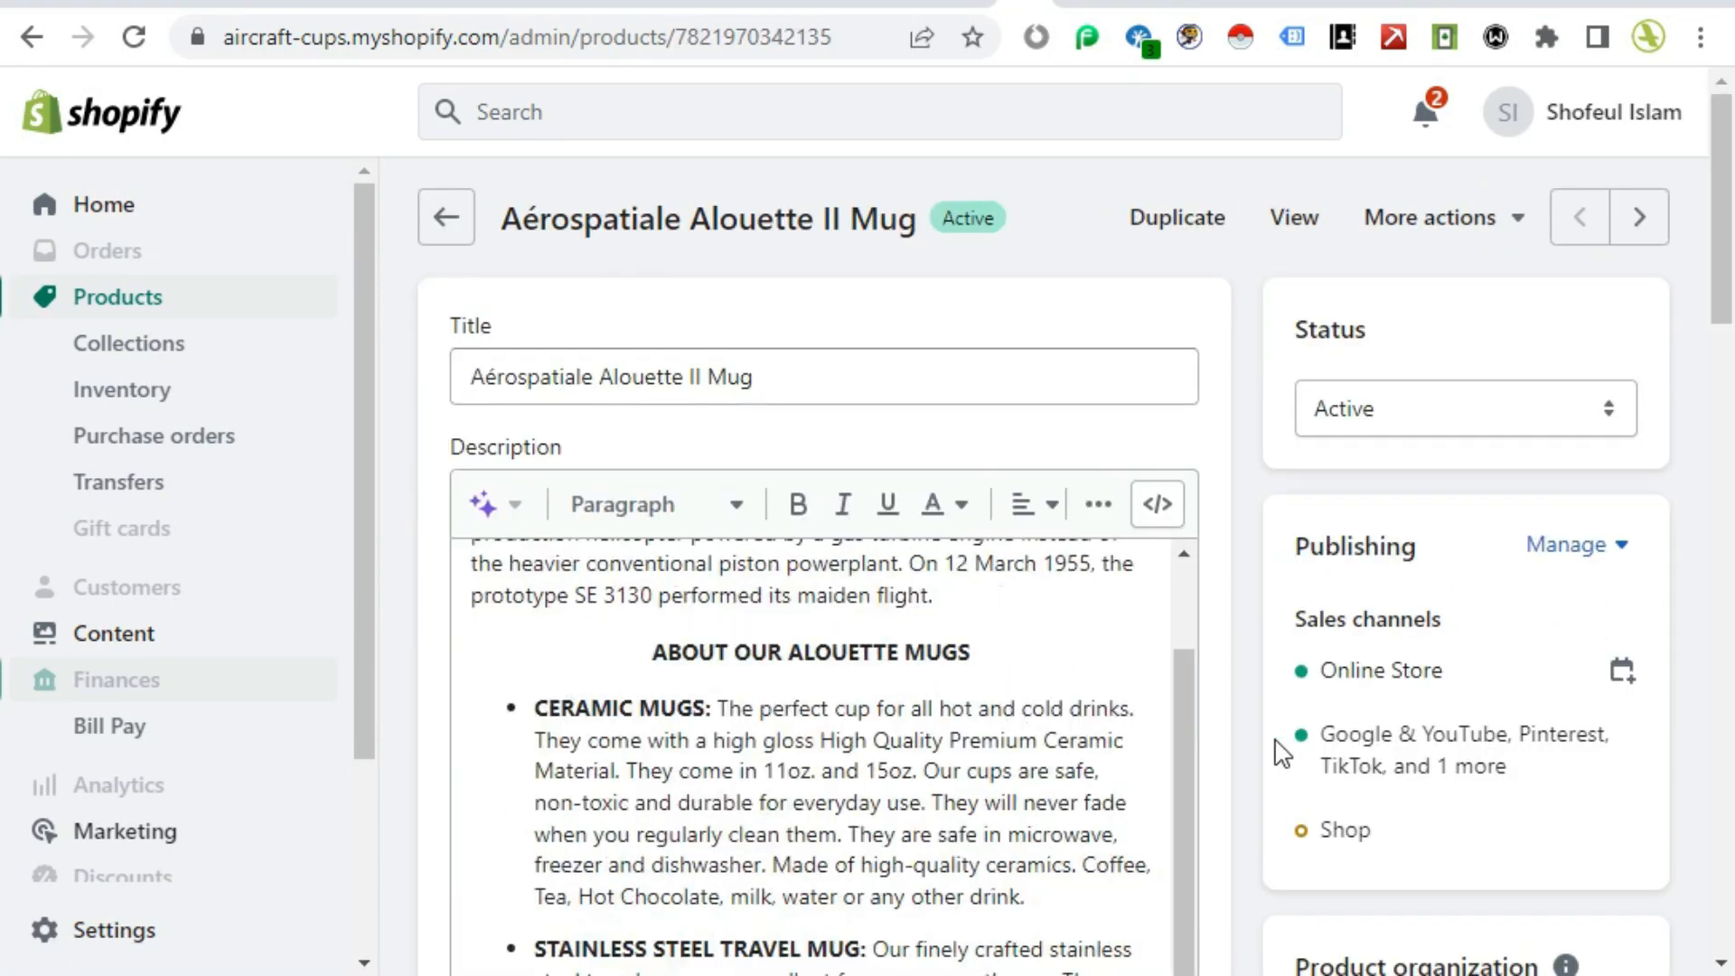
scroll(1135, 748, "down", 5)
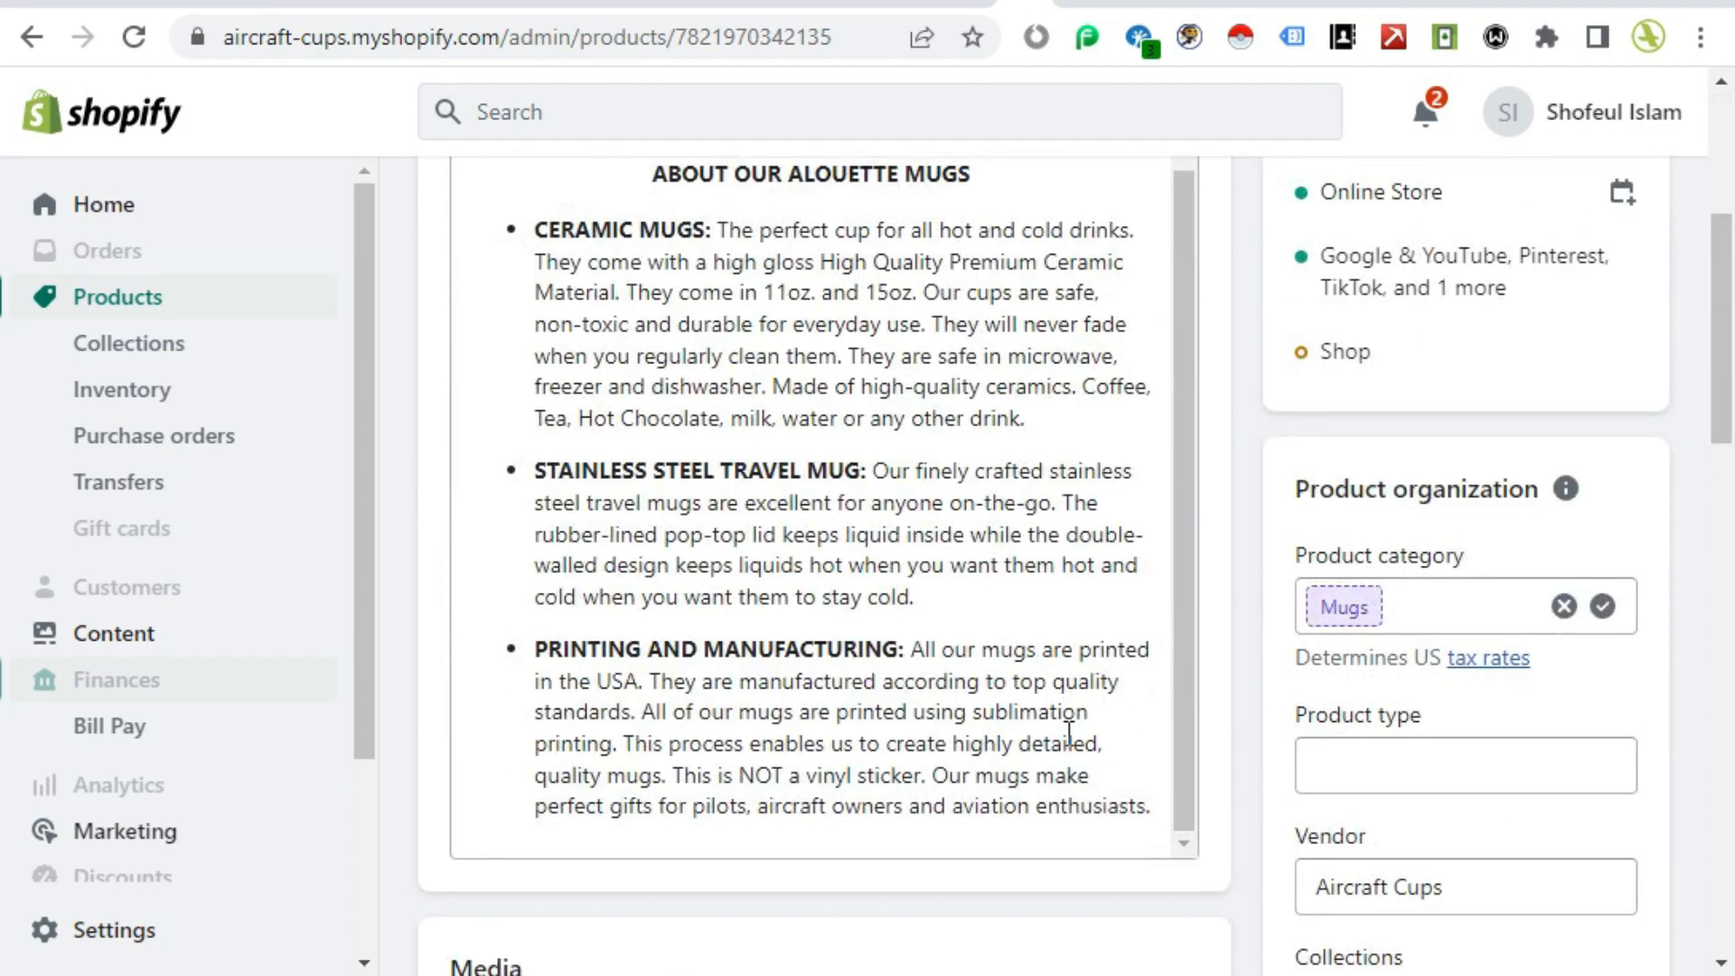
scroll(1069, 734, "up", 1)
scroll(1070, 737, "down", 4)
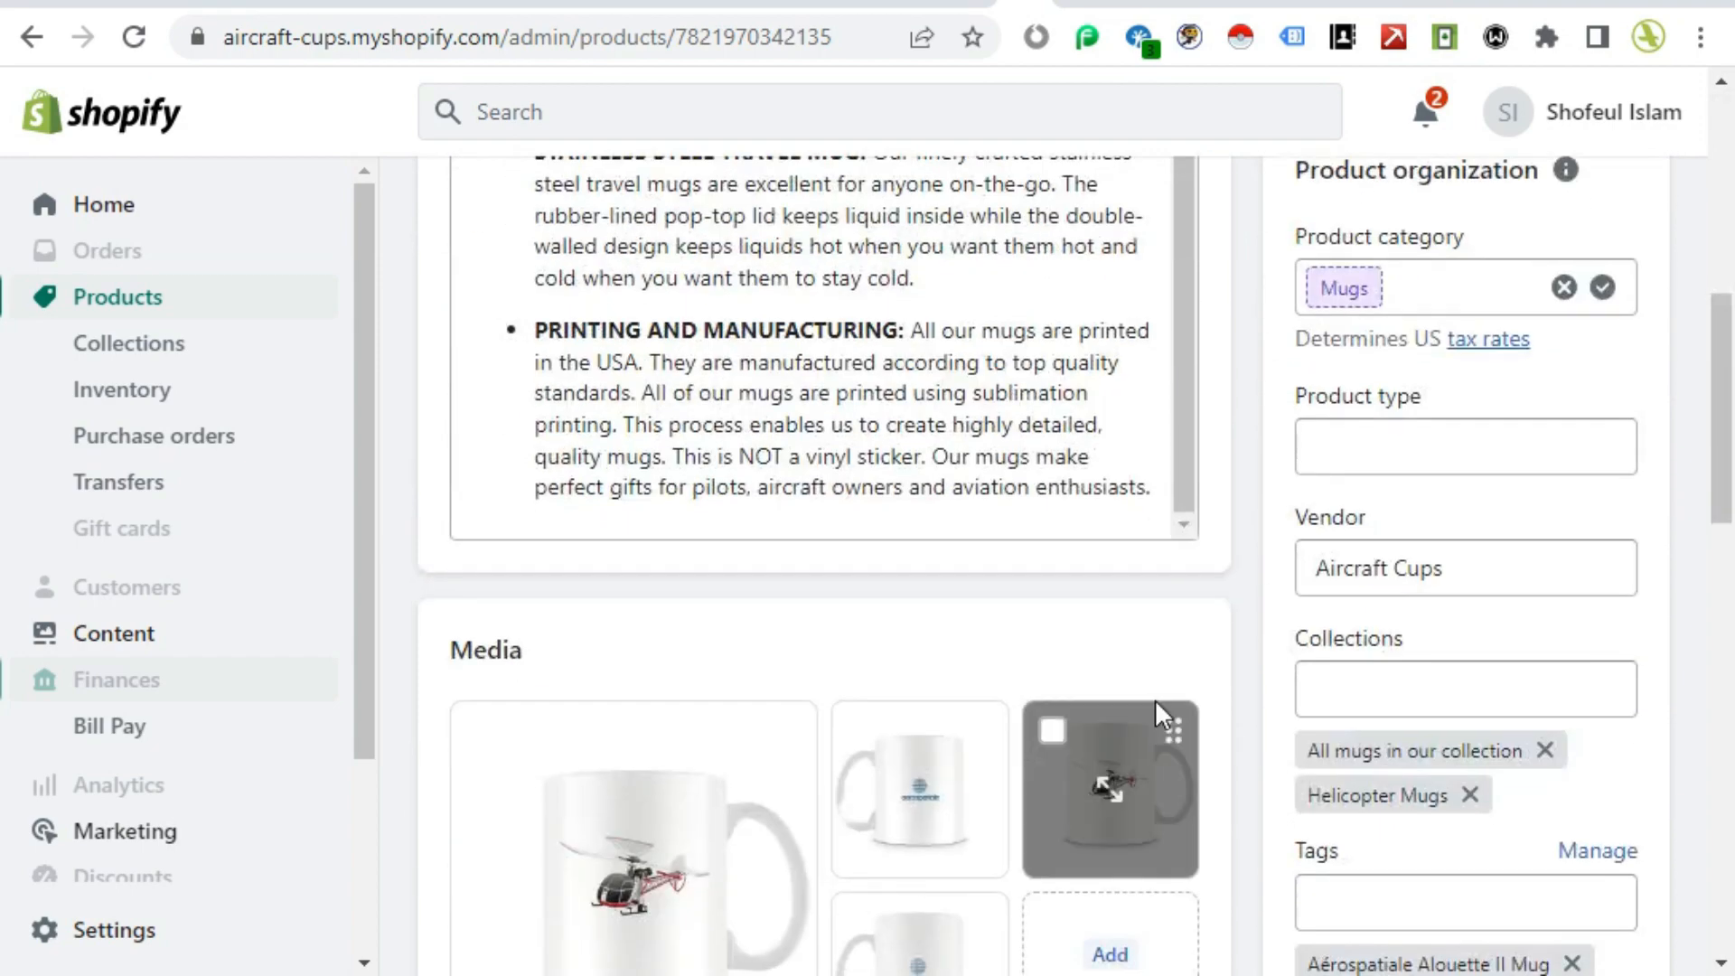
scroll(1163, 717, "down", 5)
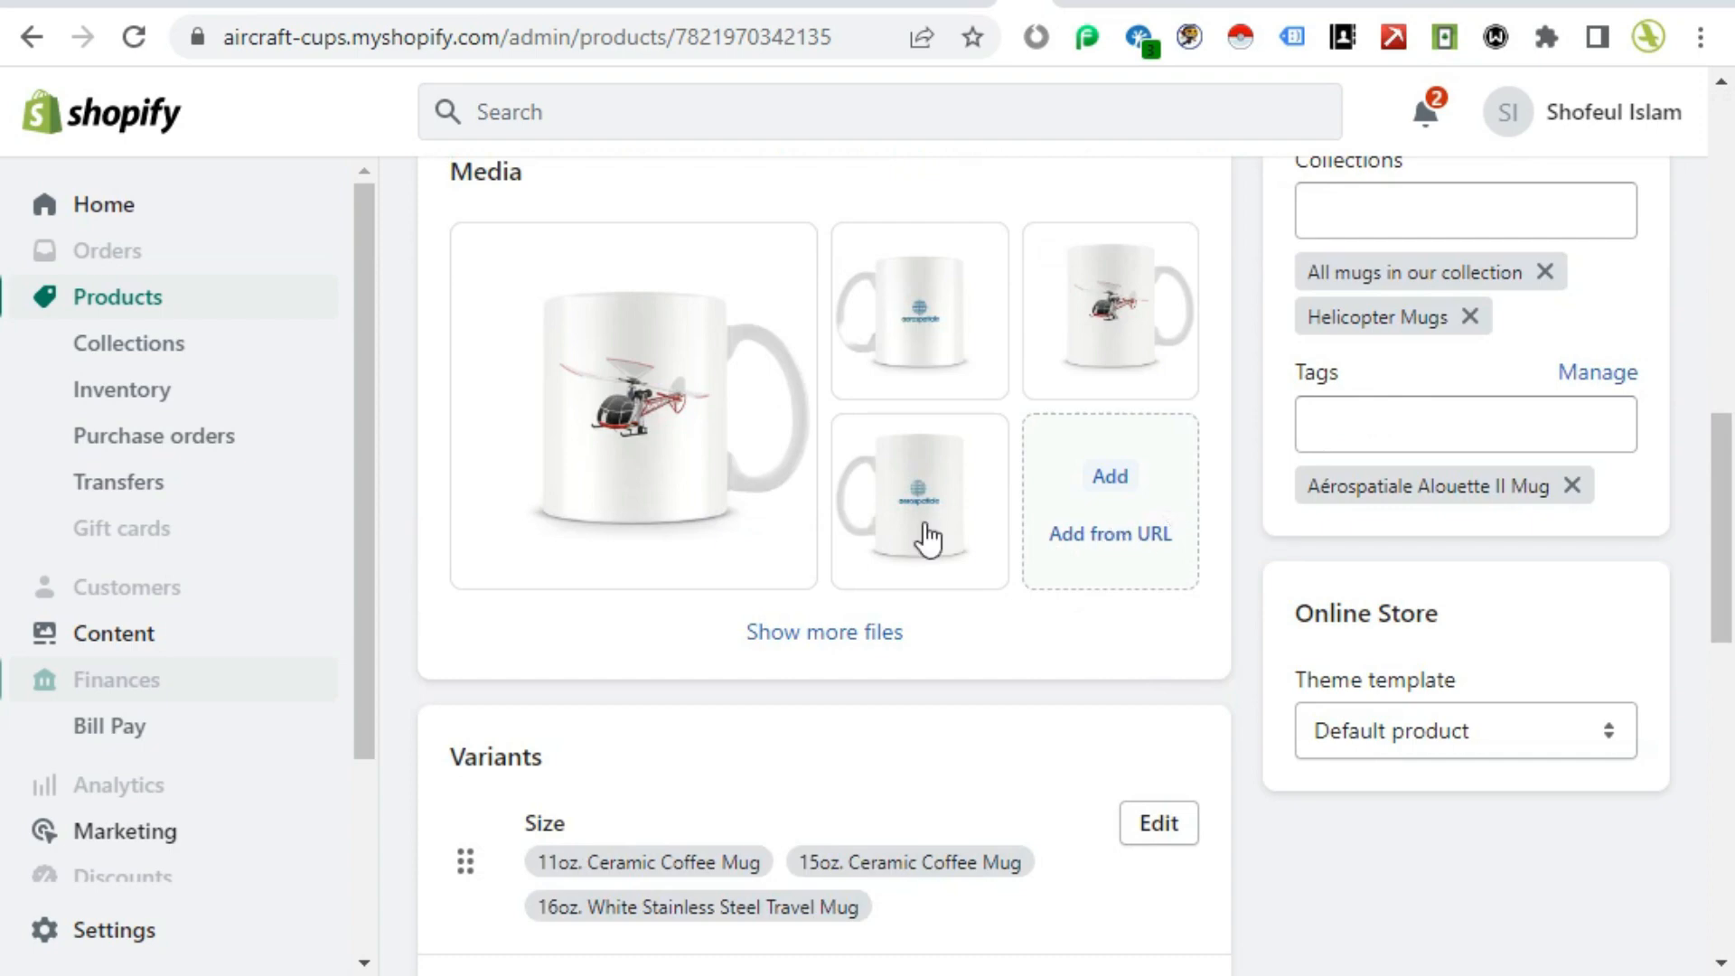
scroll(1139, 659, "up", 2)
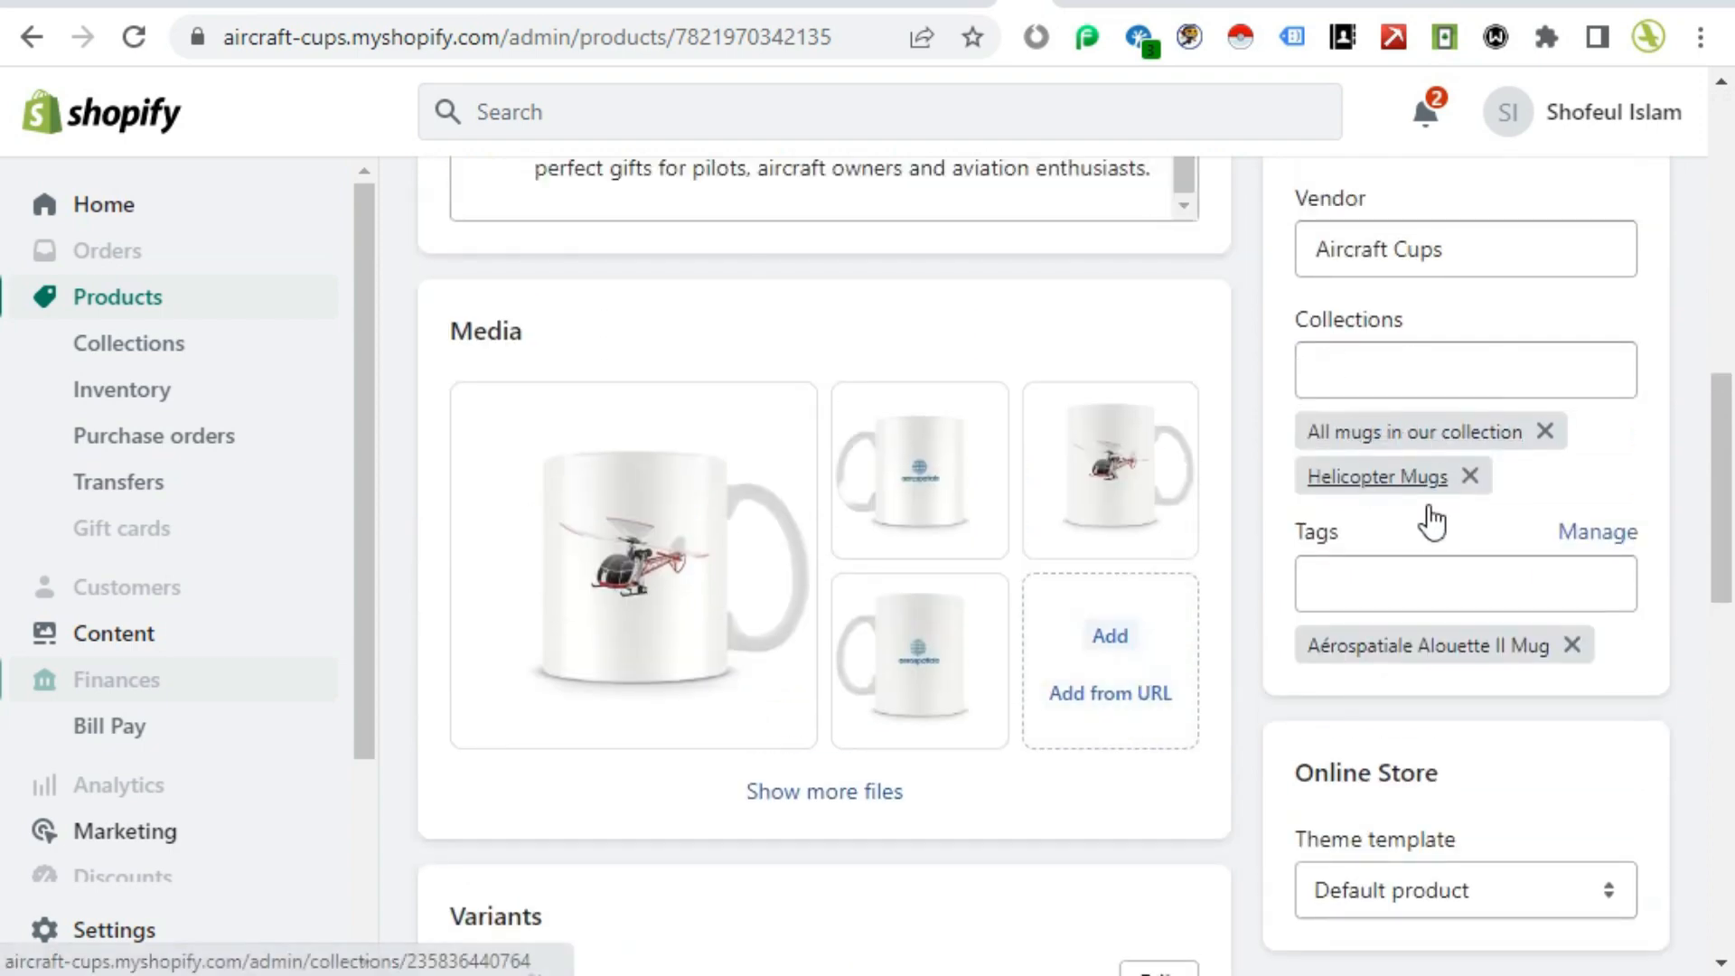
scroll(1164, 682, "down", 4)
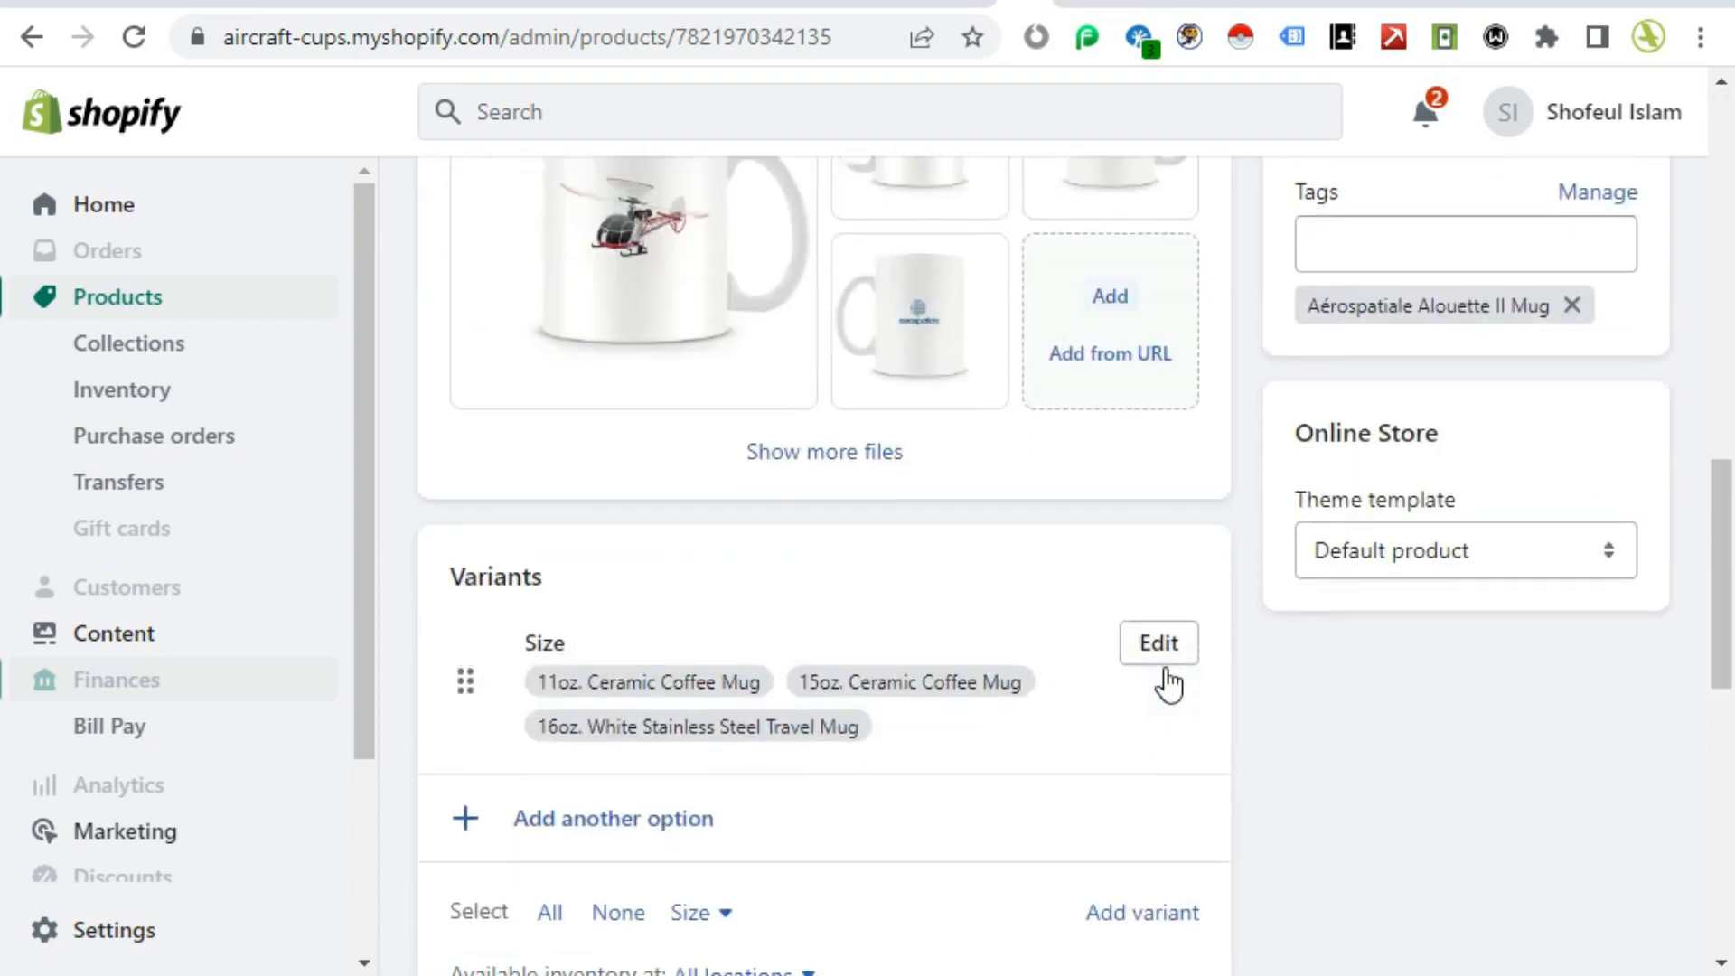
scroll(1166, 684, "down", 8)
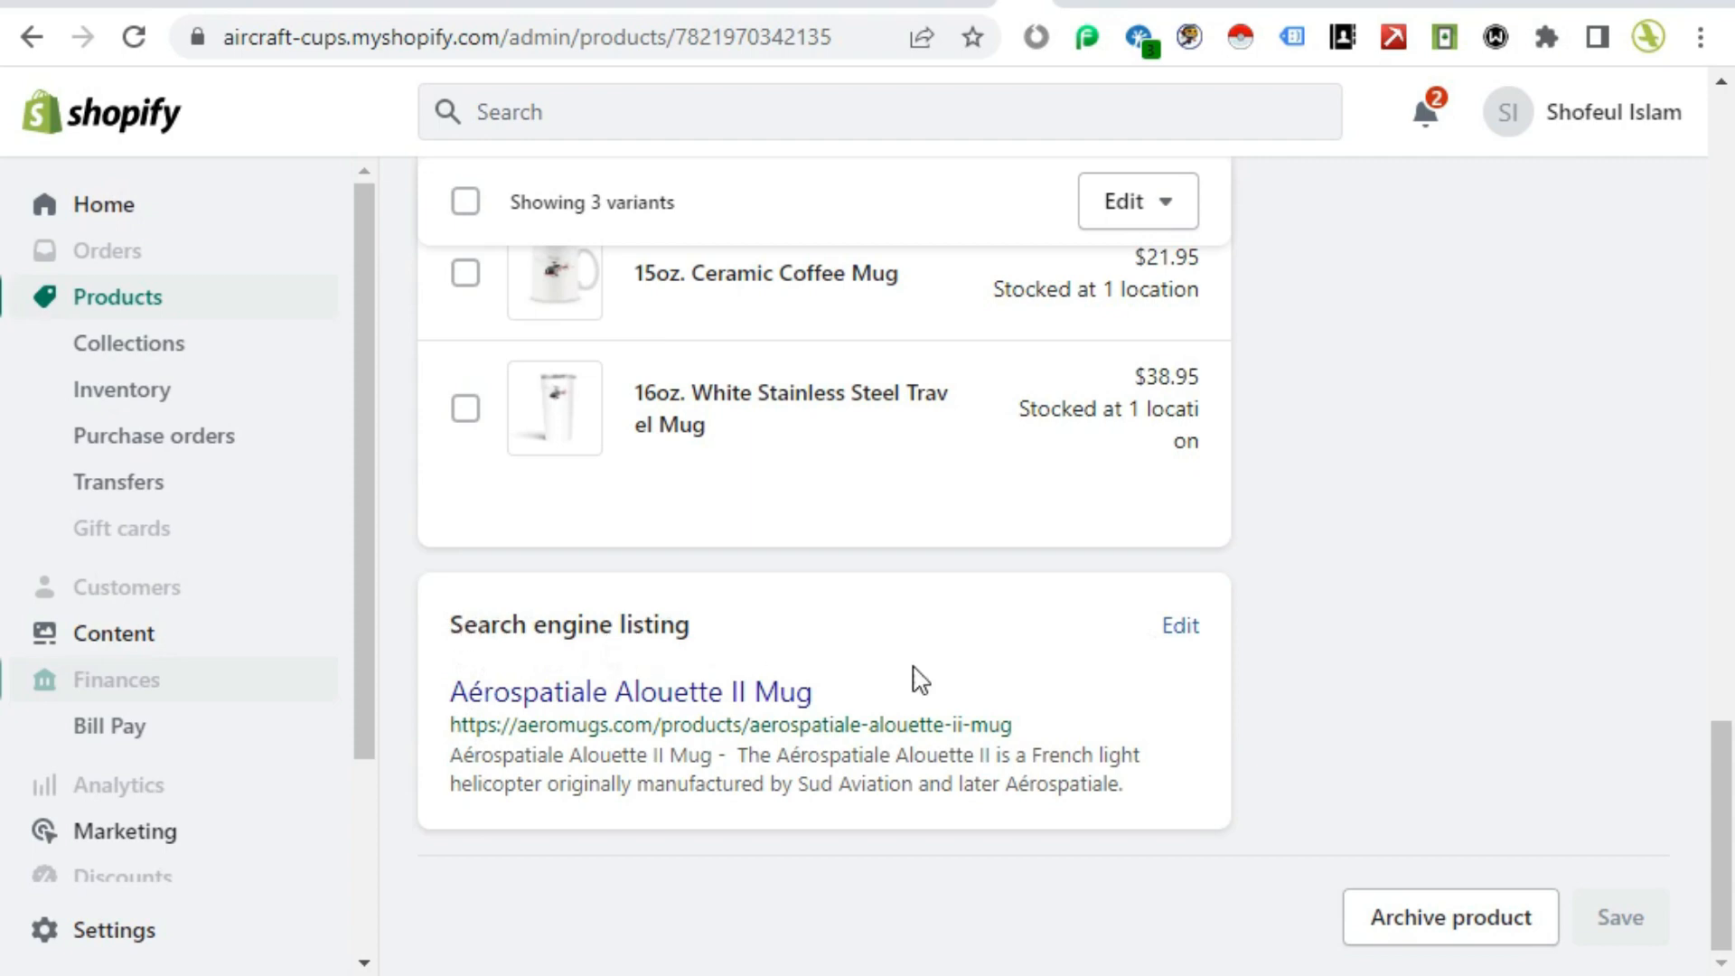
Step: Open the product's search engine listing editor and review its page title, meta description and URL handle
left_click(1190, 651)
scroll(1211, 637, "down", 6)
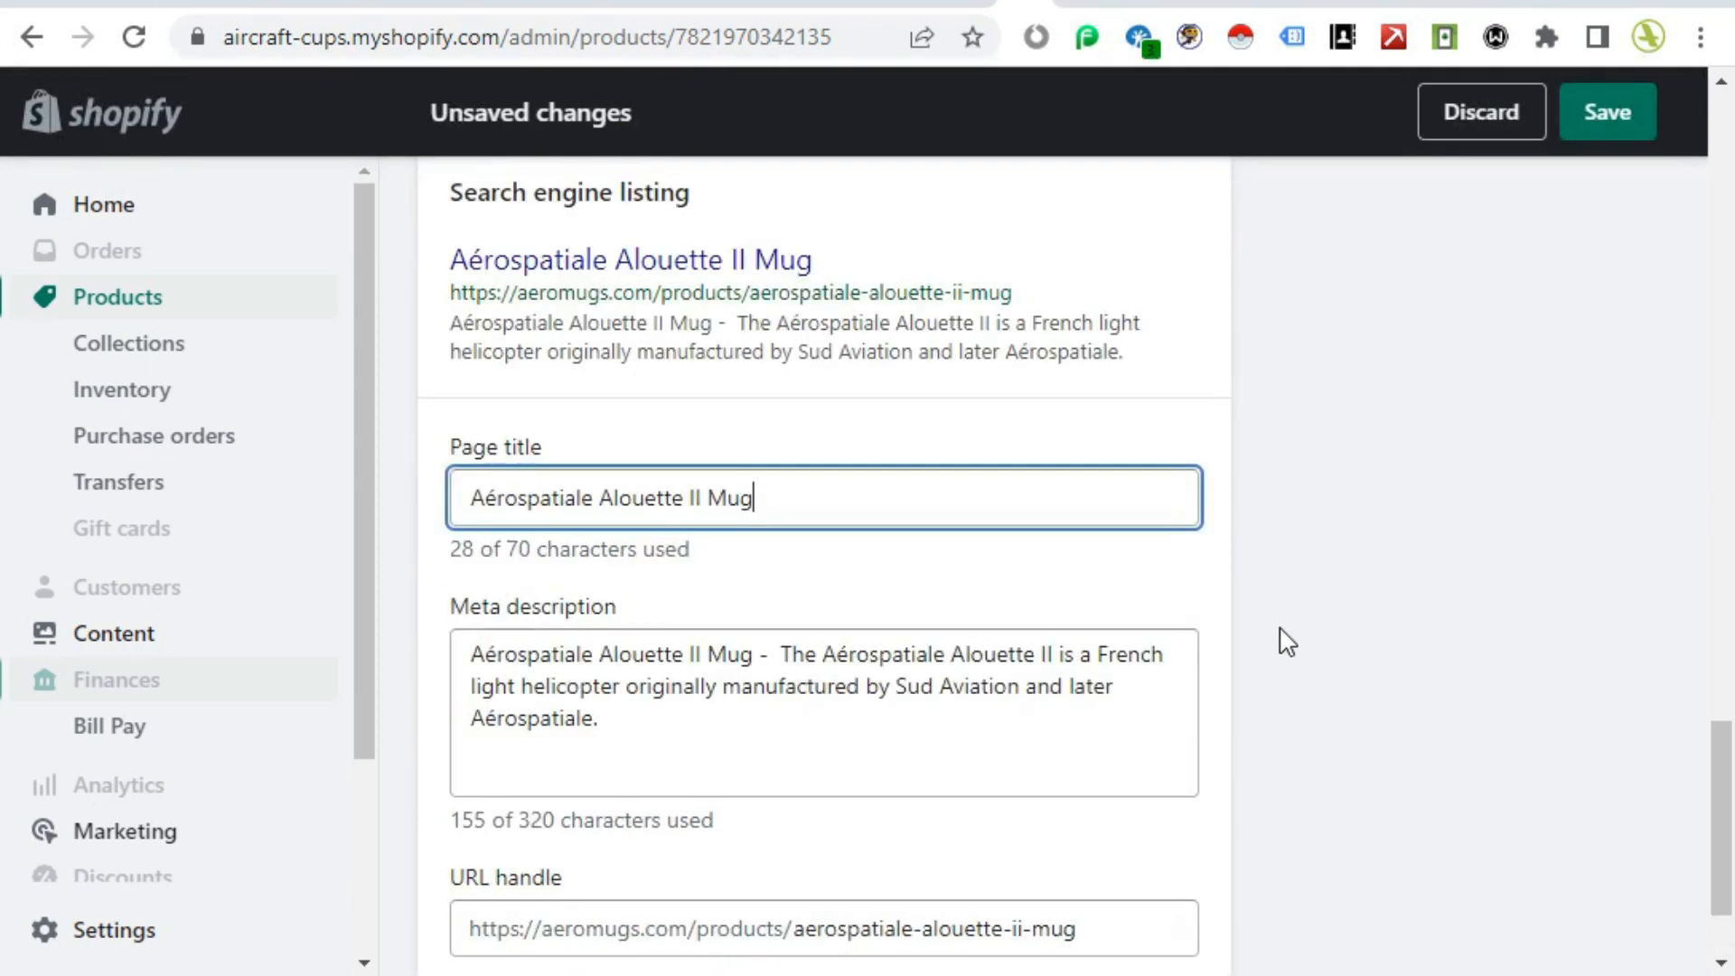
scroll(1287, 642, "up", 3)
left_click(1286, 642)
scroll(1287, 641, "down", 3)
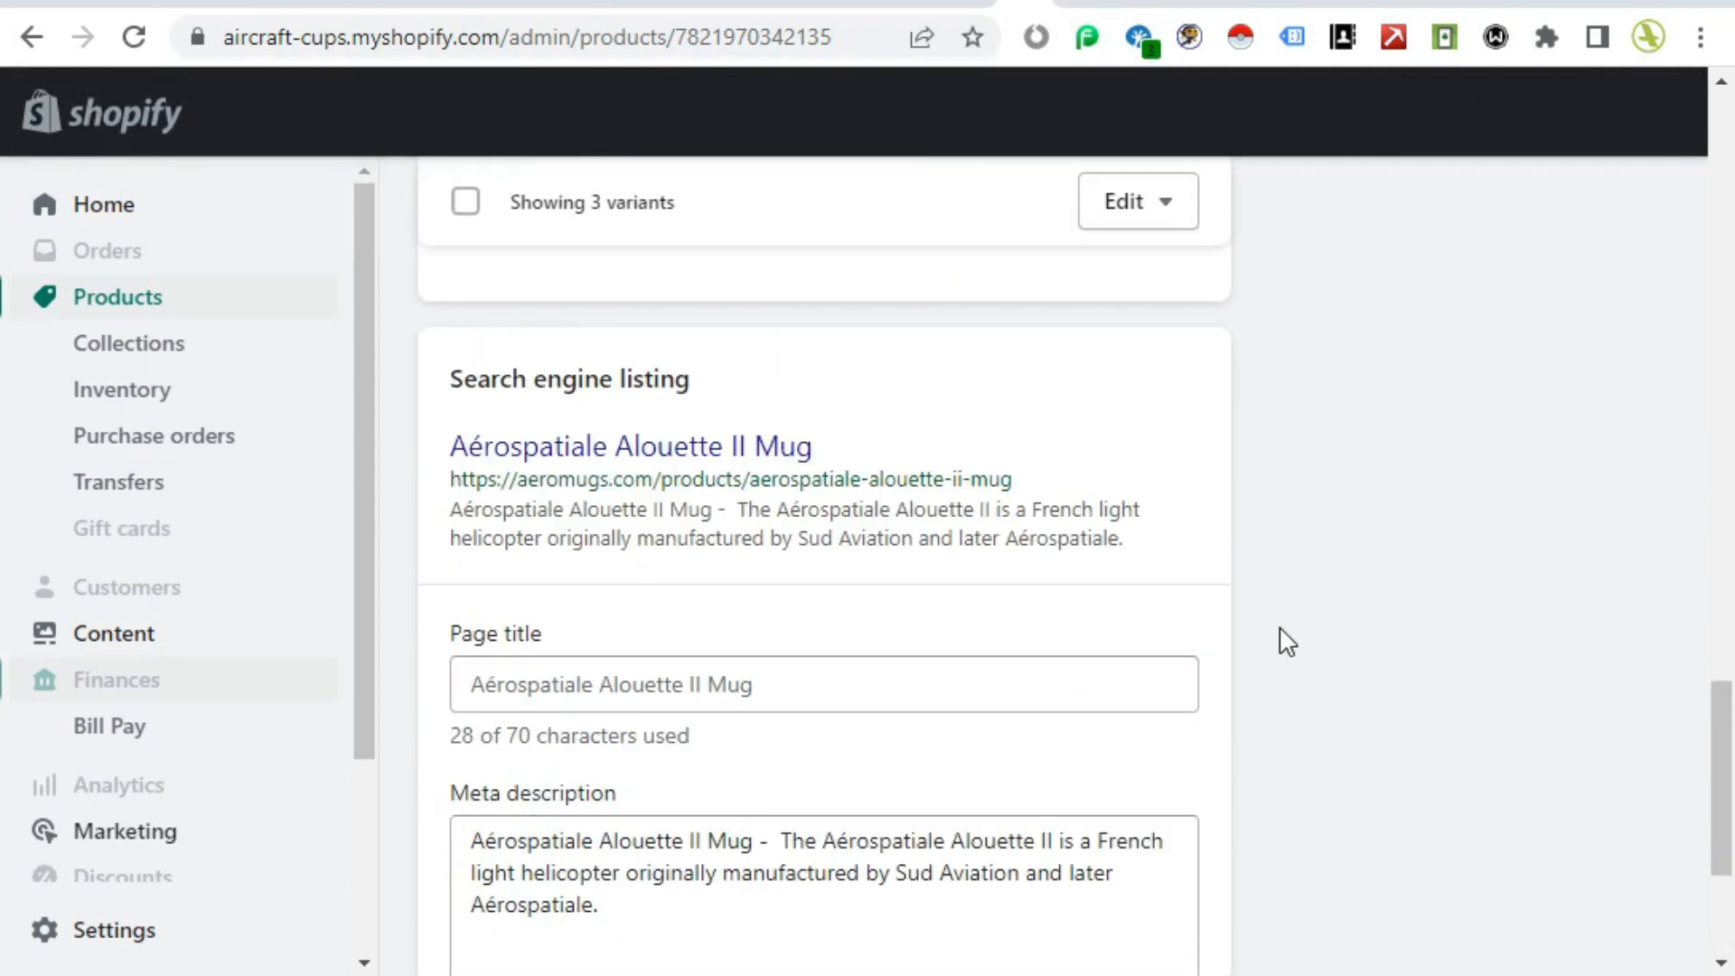
scroll(1287, 641, "up", 1)
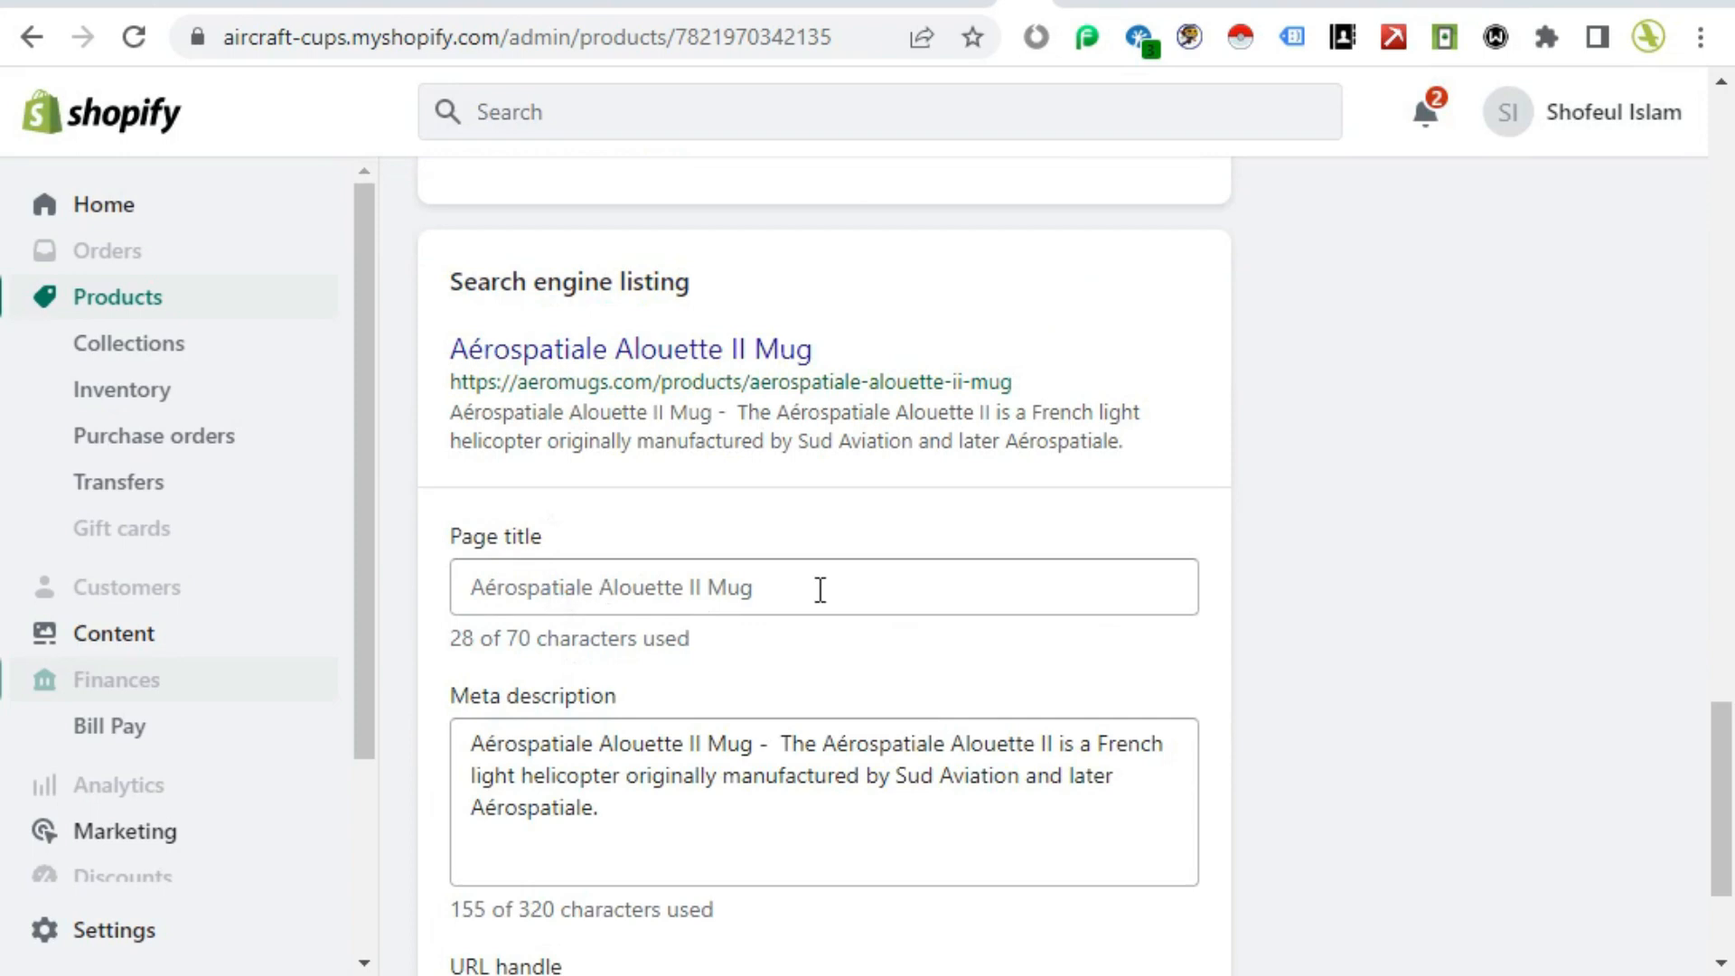
scroll(805, 744, "down", 3)
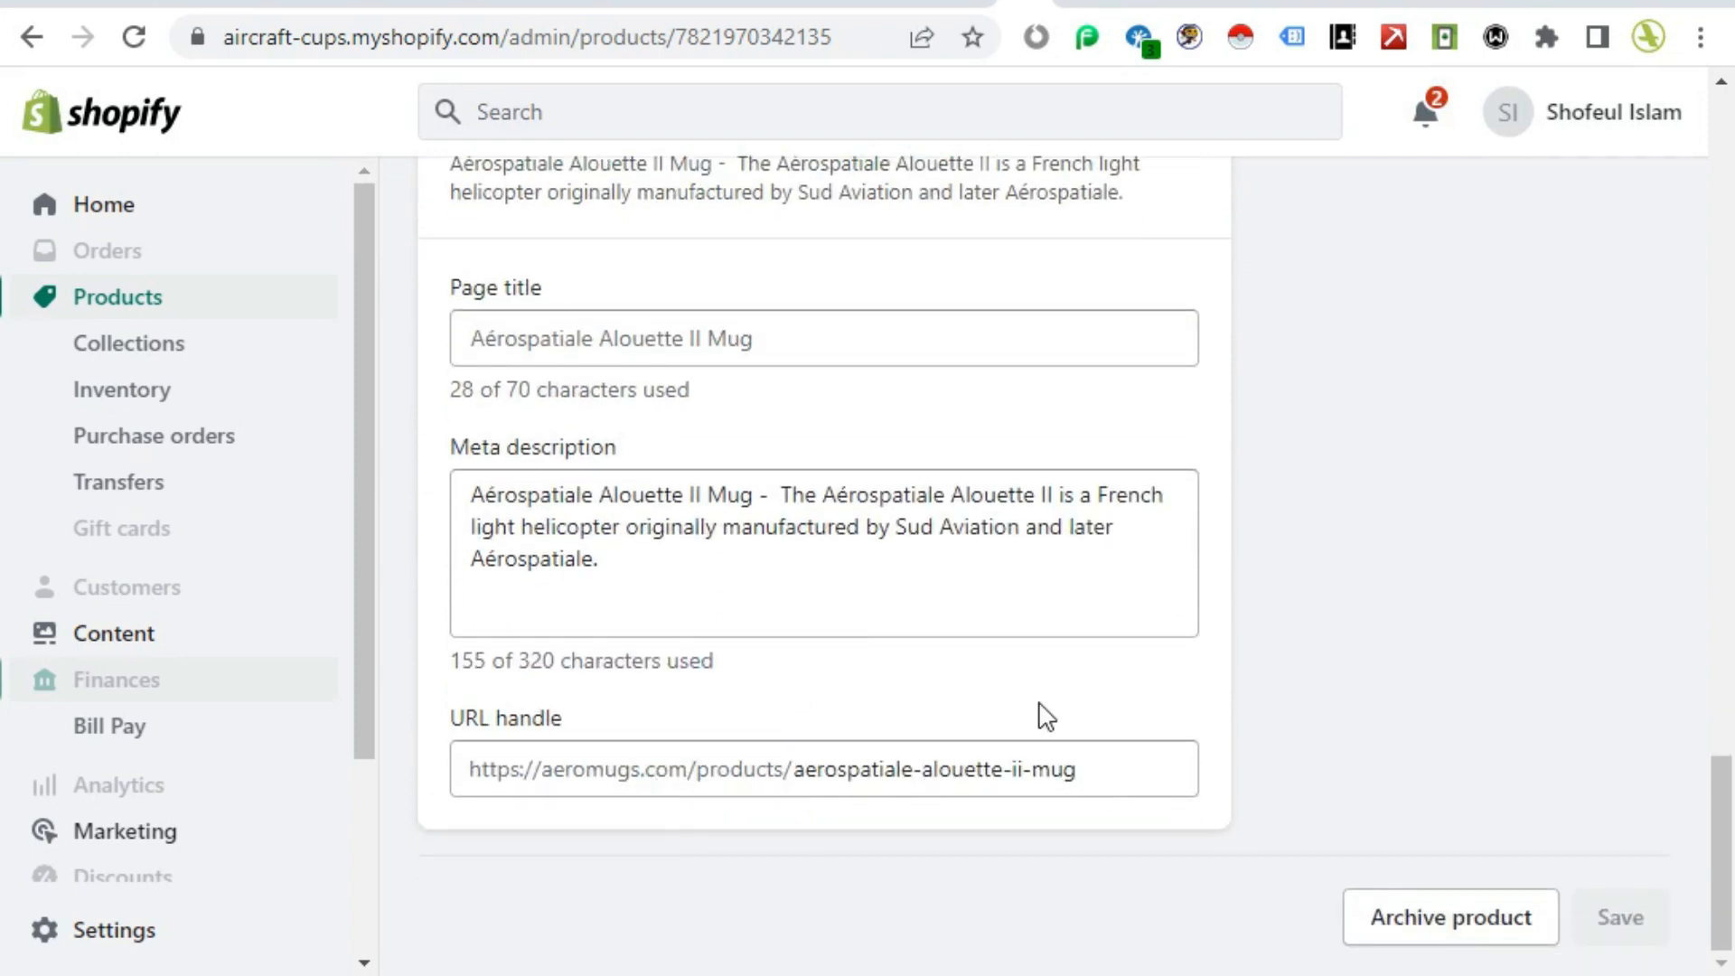
left_click(829, 610)
scroll(829, 687, "up", 15)
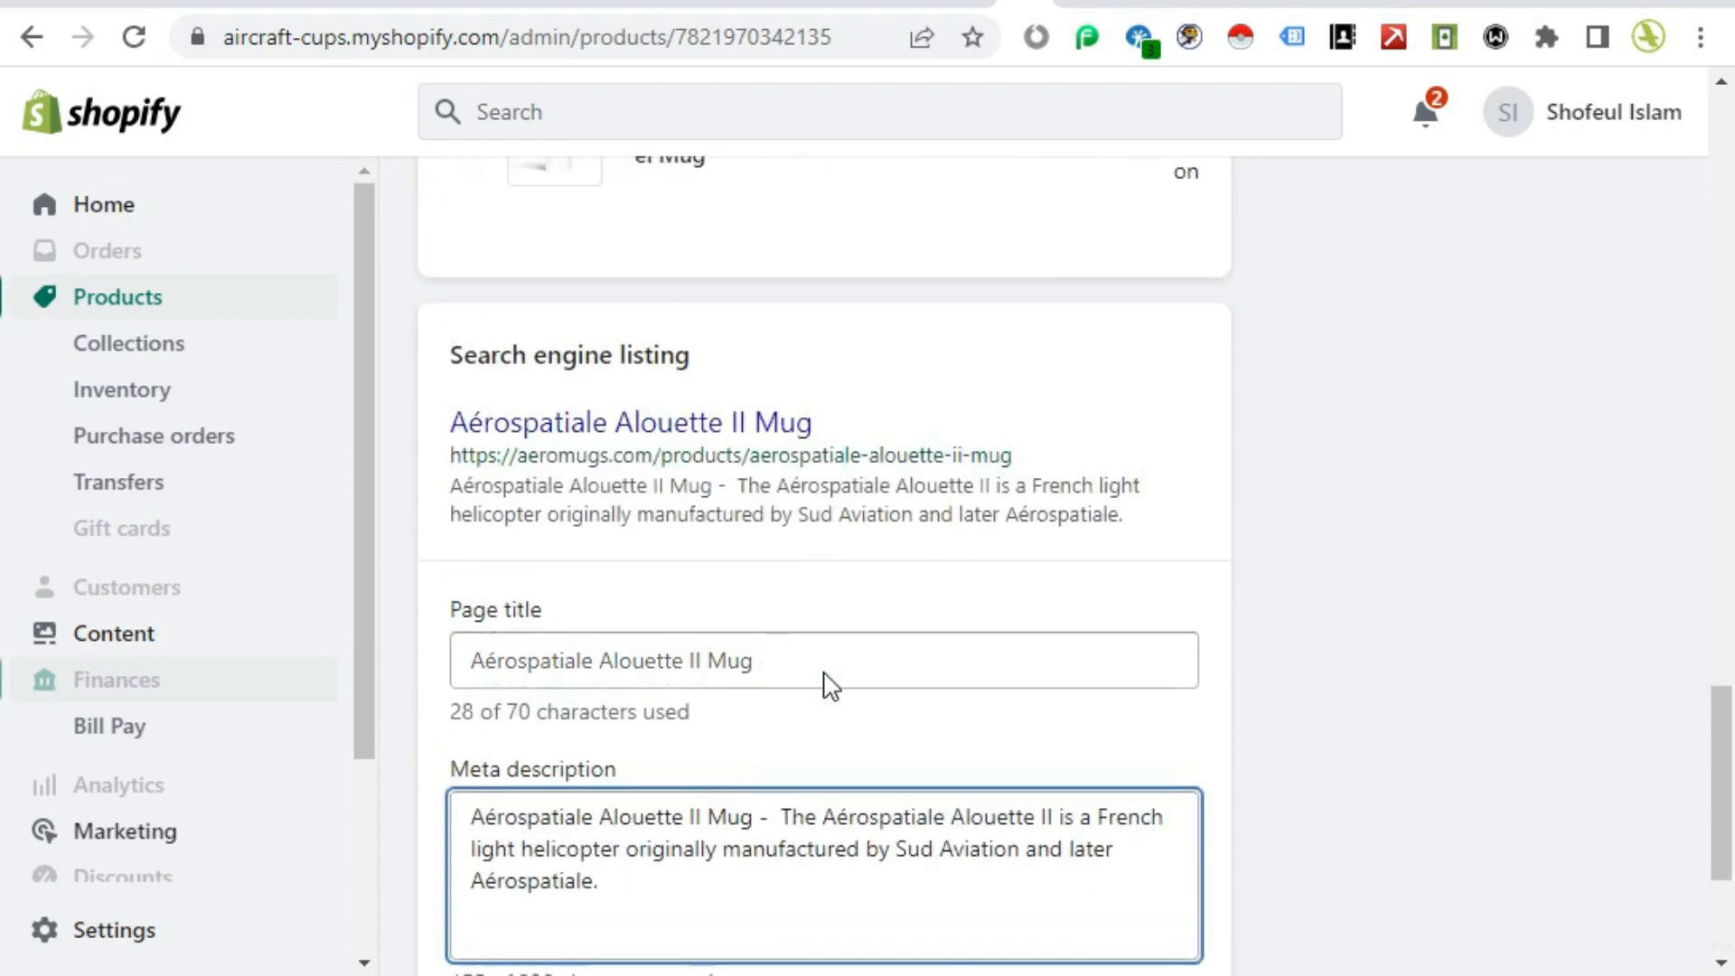
scroll(828, 692, "up", 15)
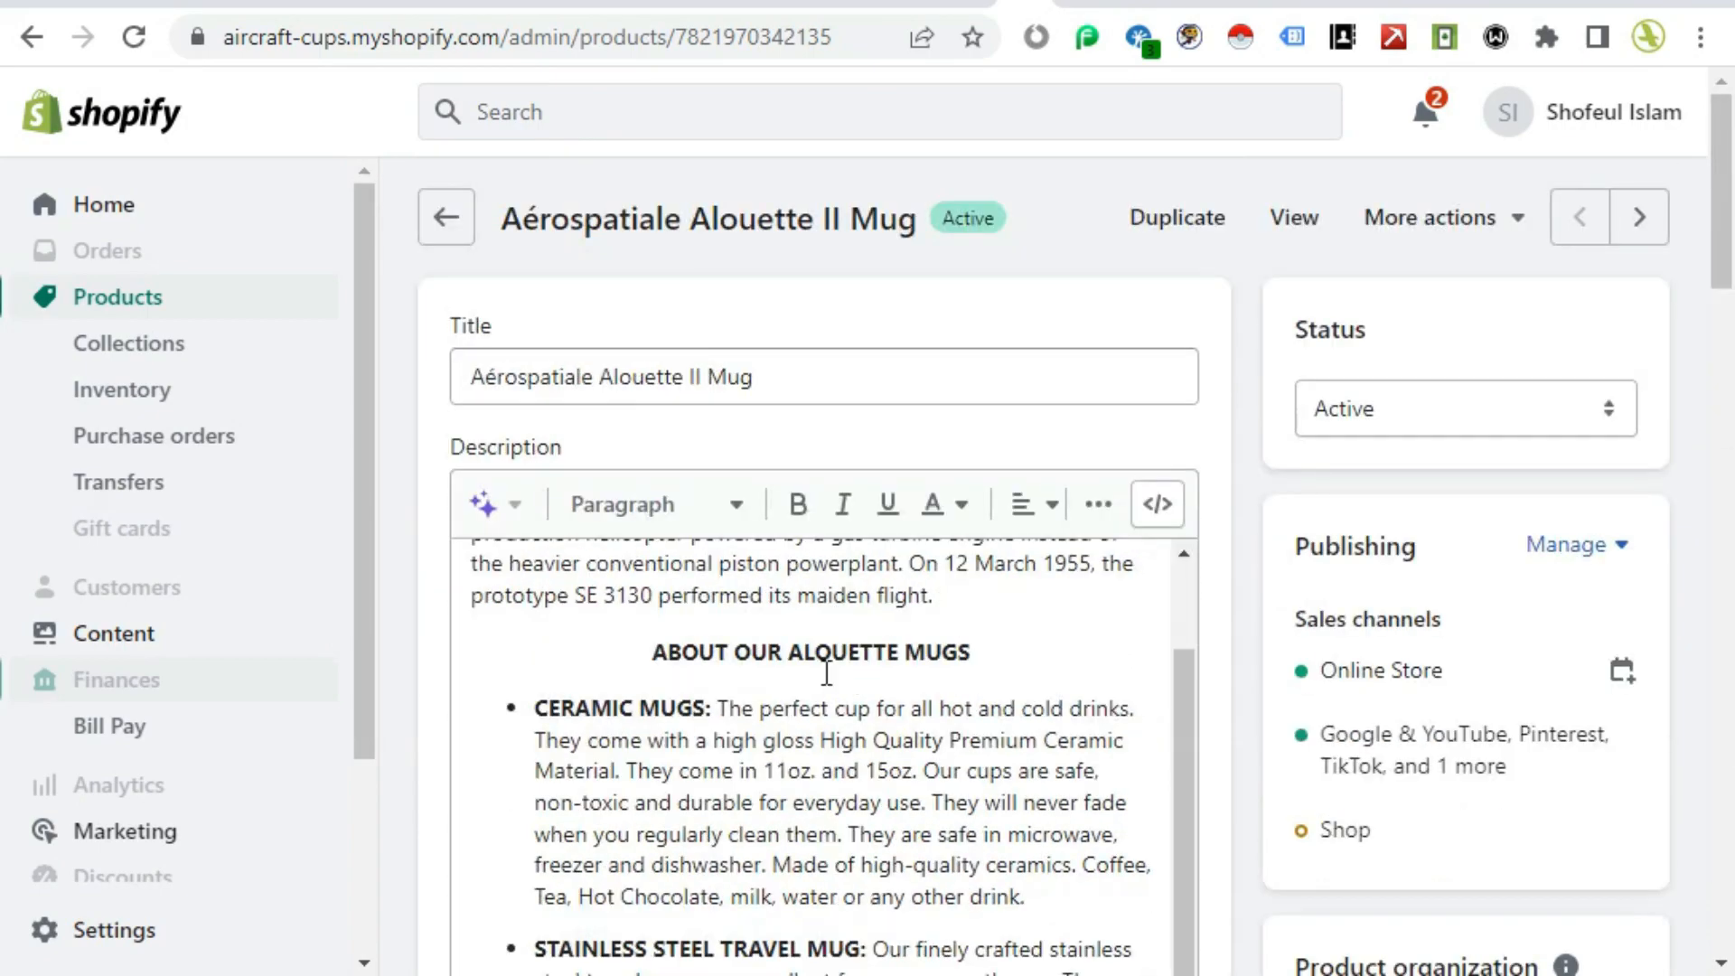
Step: Scroll through the product editor again, rereading the description, media, organization fields and variants
scroll(827, 674, "down", 5)
scroll(827, 673, "up", 10)
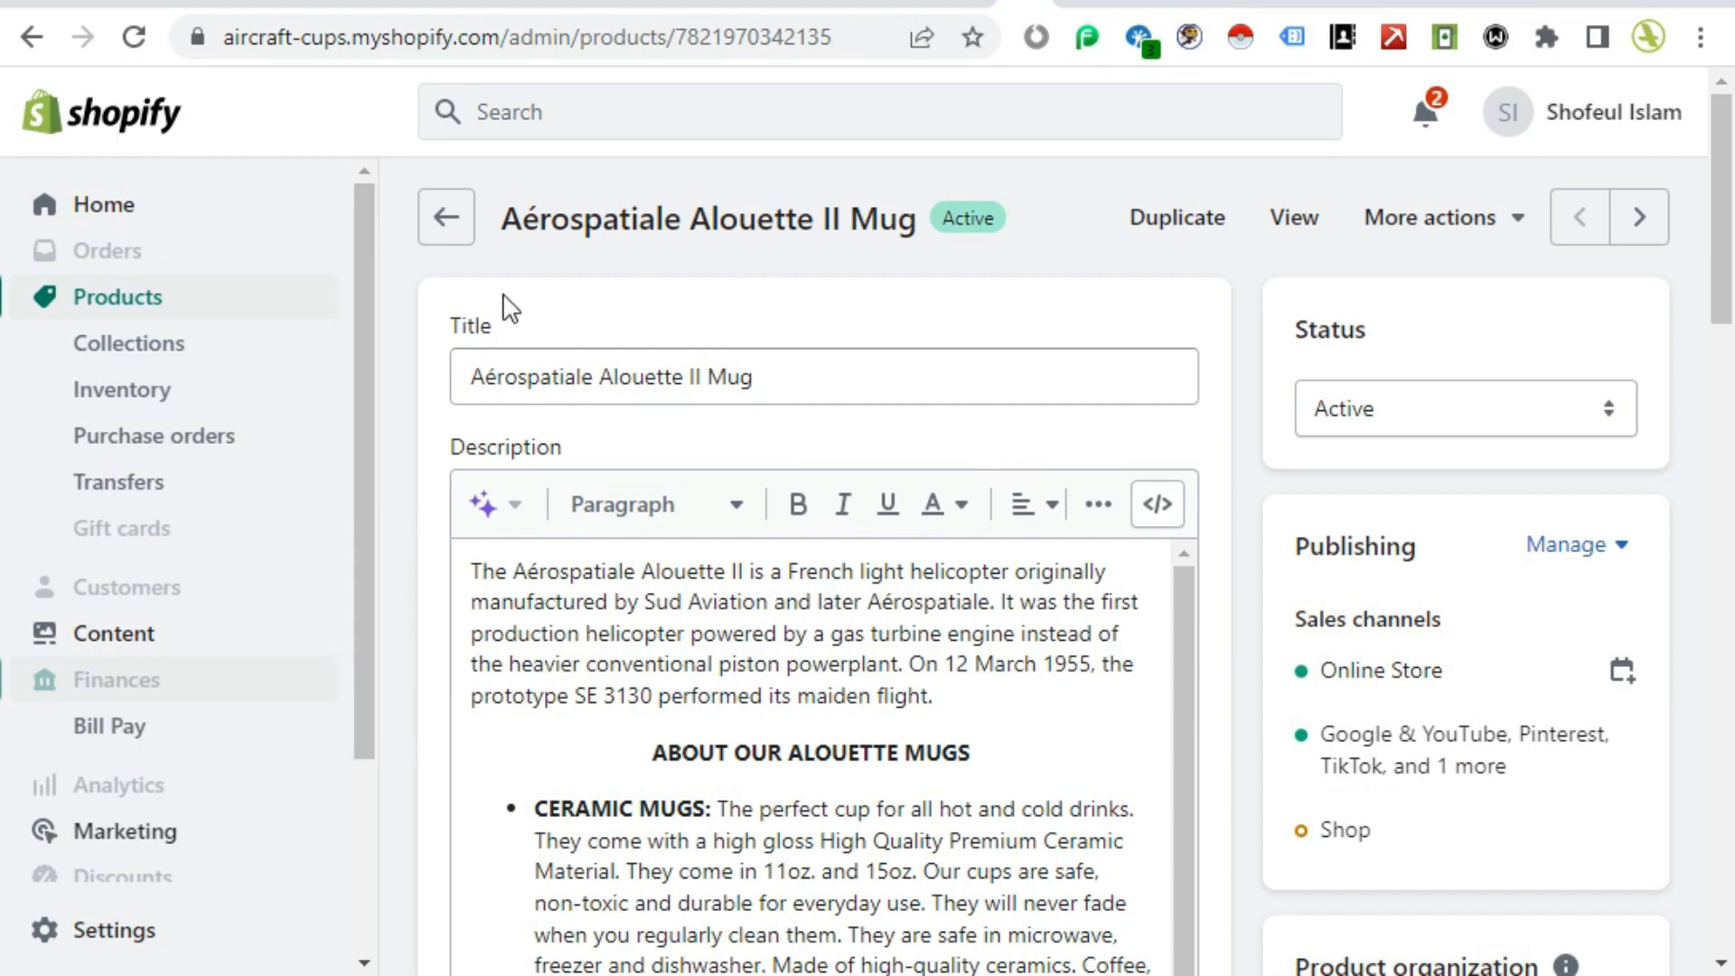
scroll(1229, 721, "down", 10)
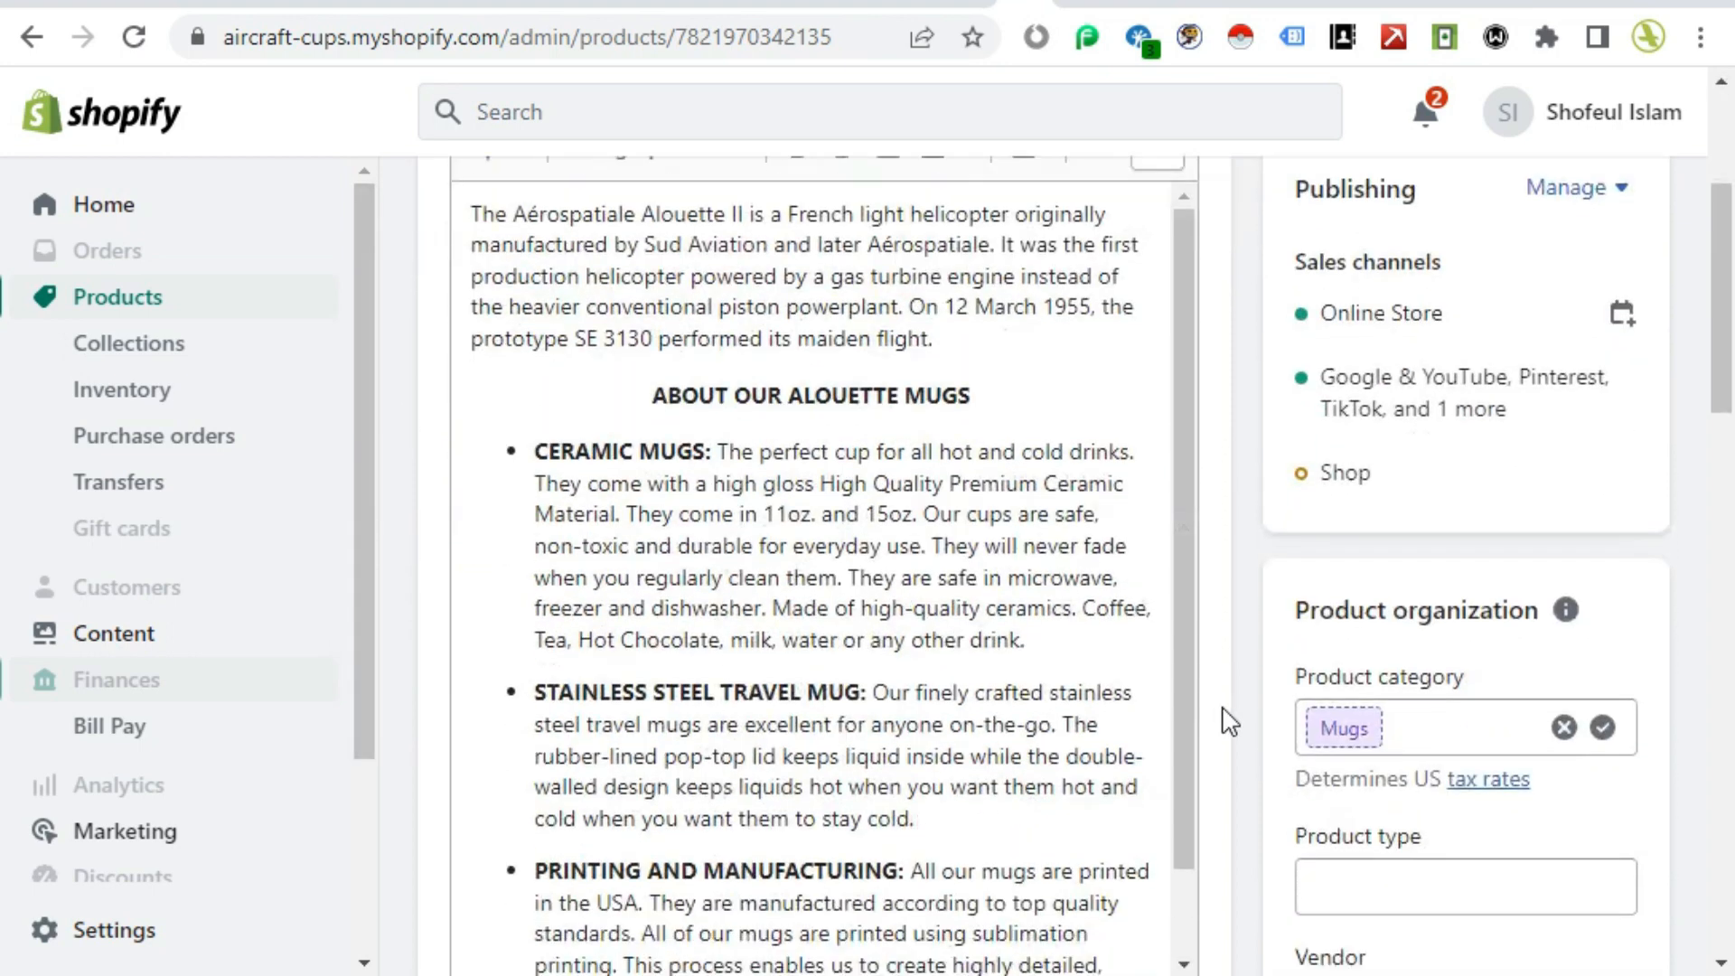
scroll(1224, 721, "up", 2)
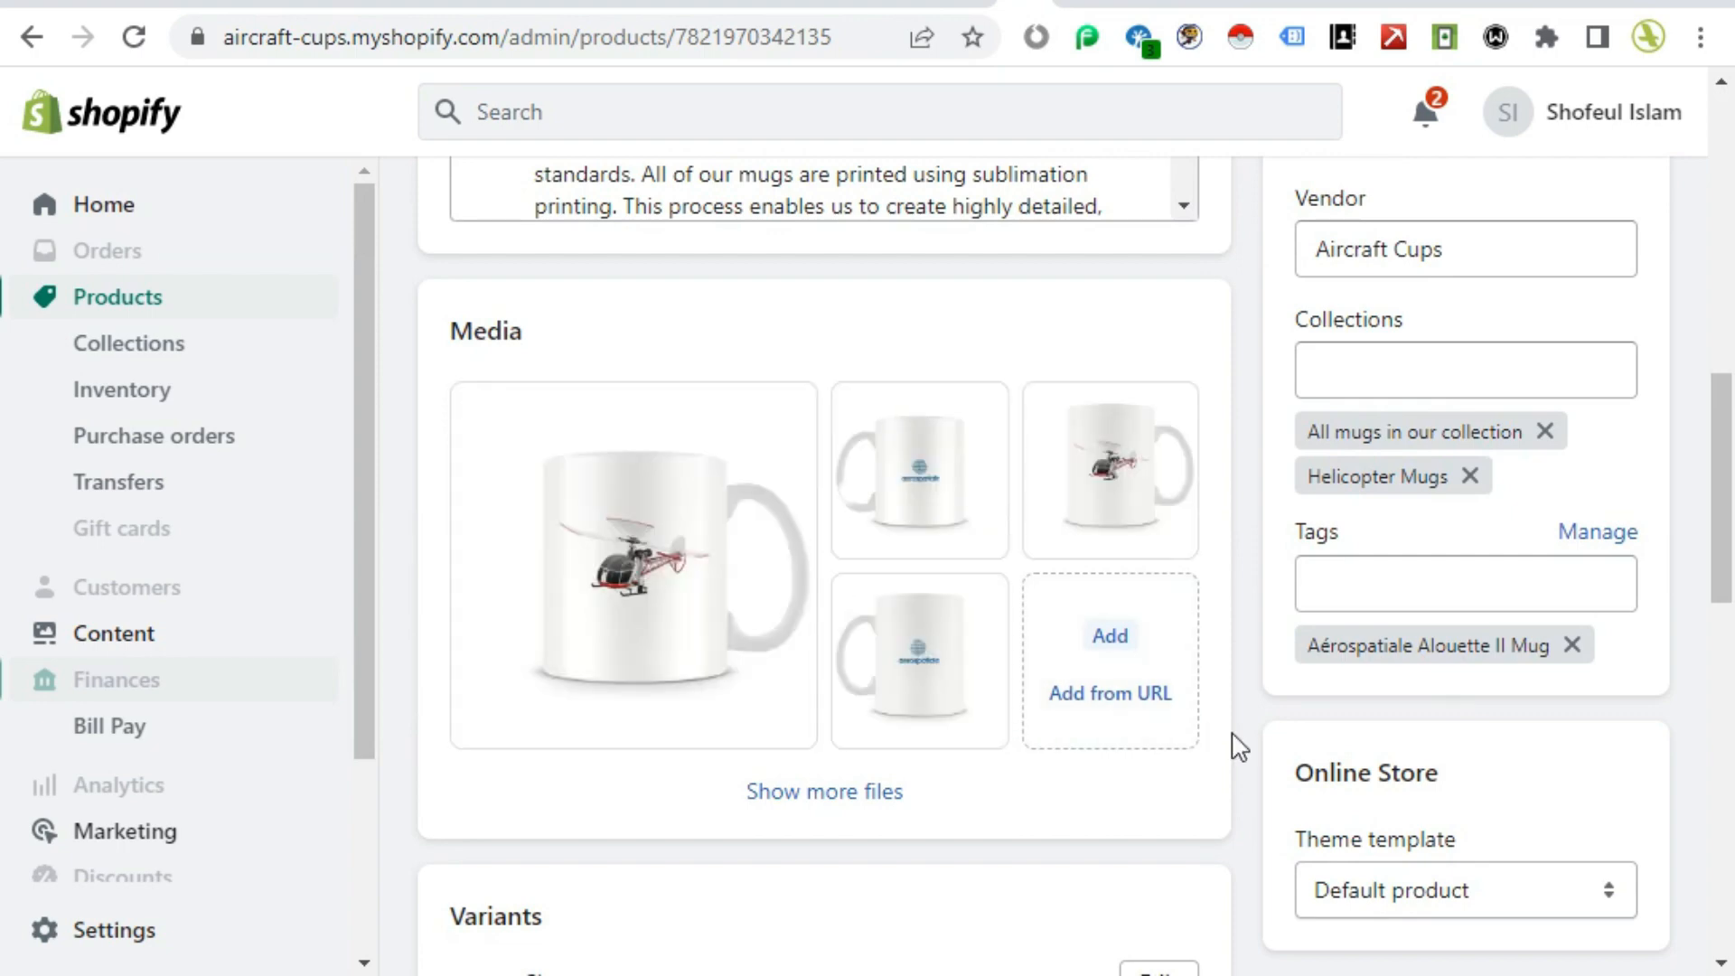
scroll(1238, 745, "down", 4)
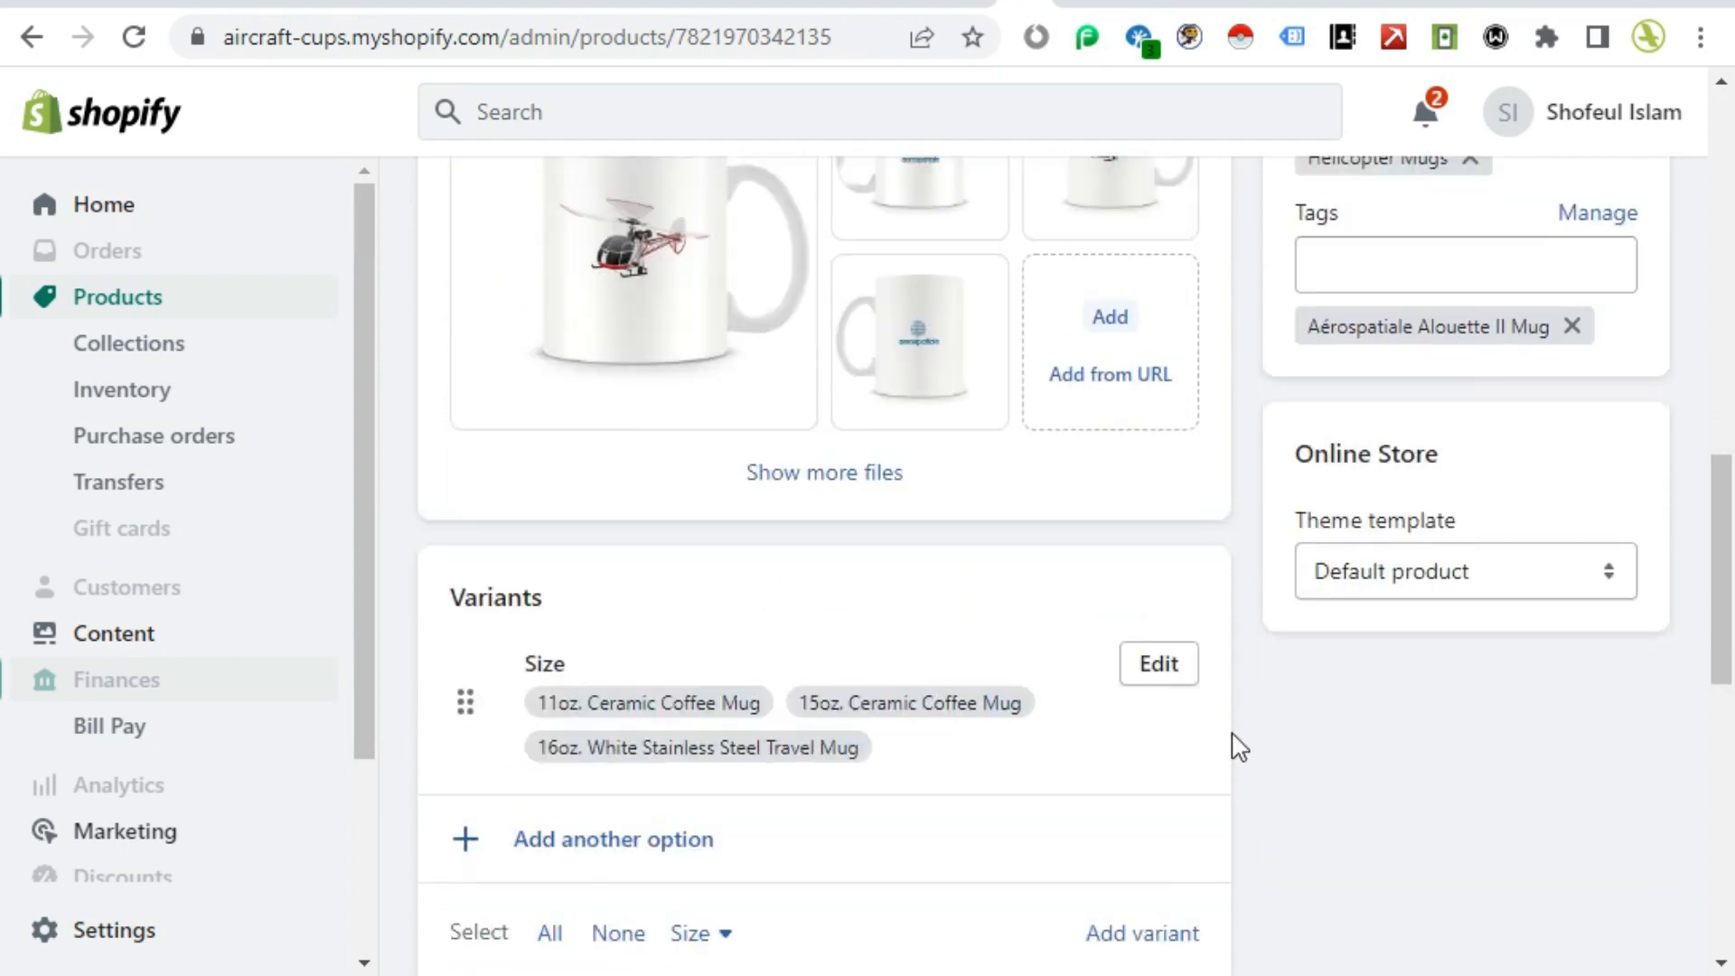
scroll(1238, 745, "up", 10)
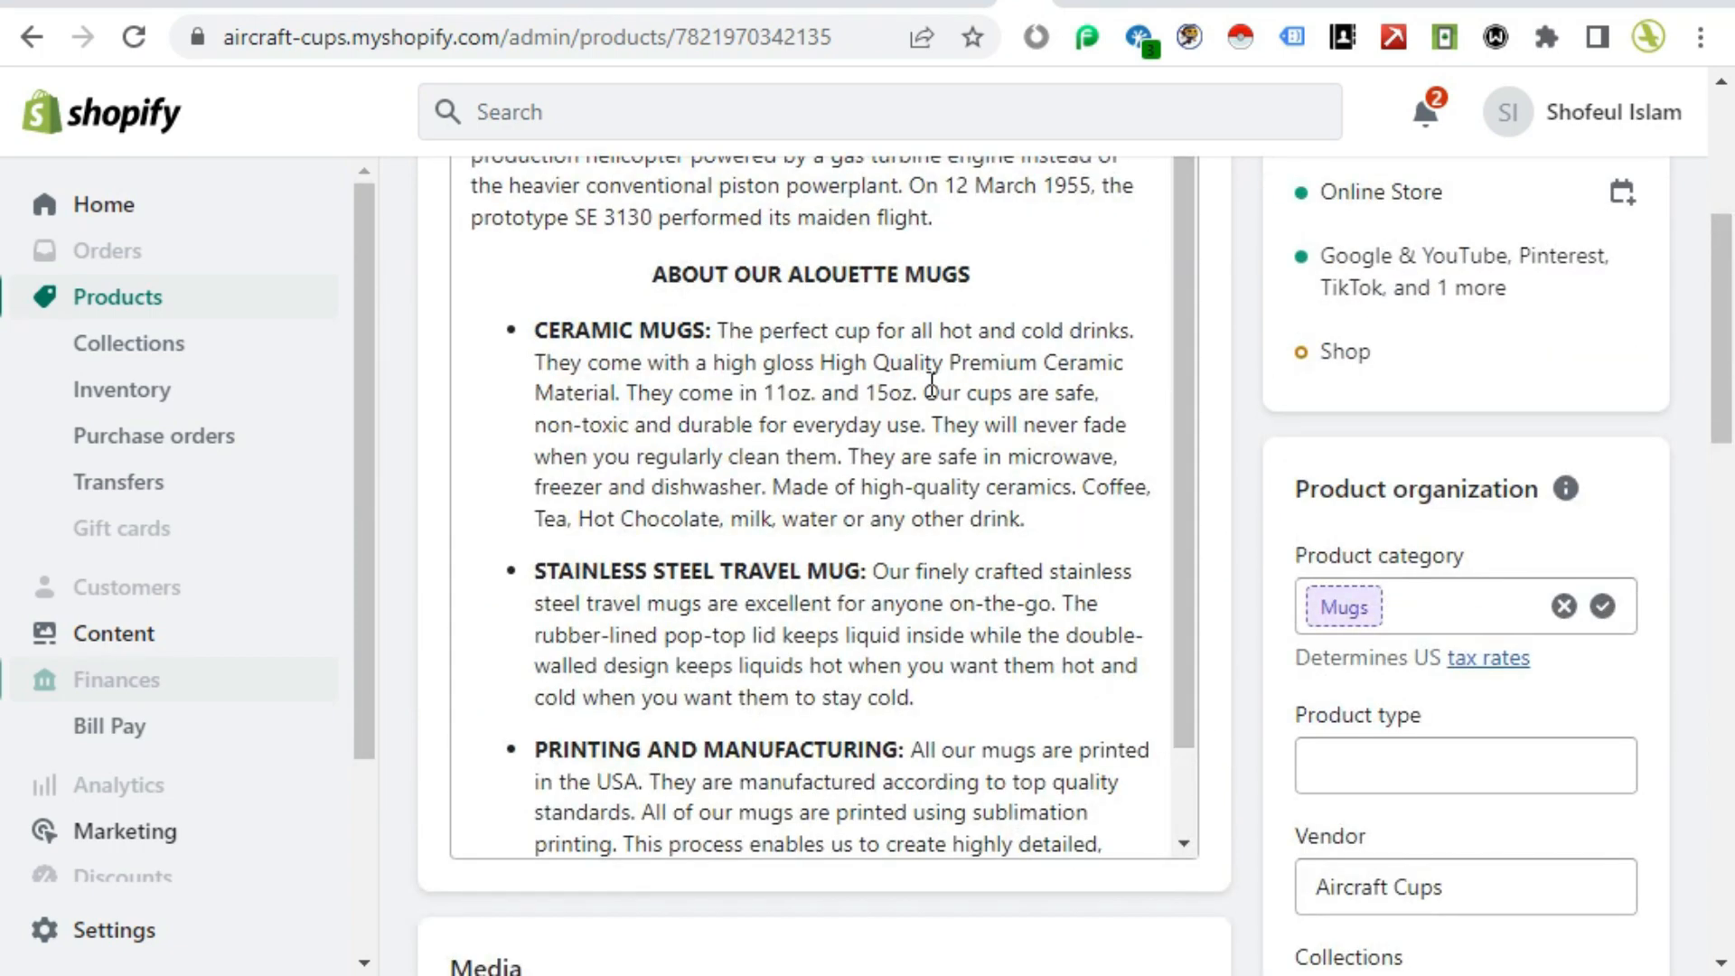
scroll(1131, 611, "up", 6)
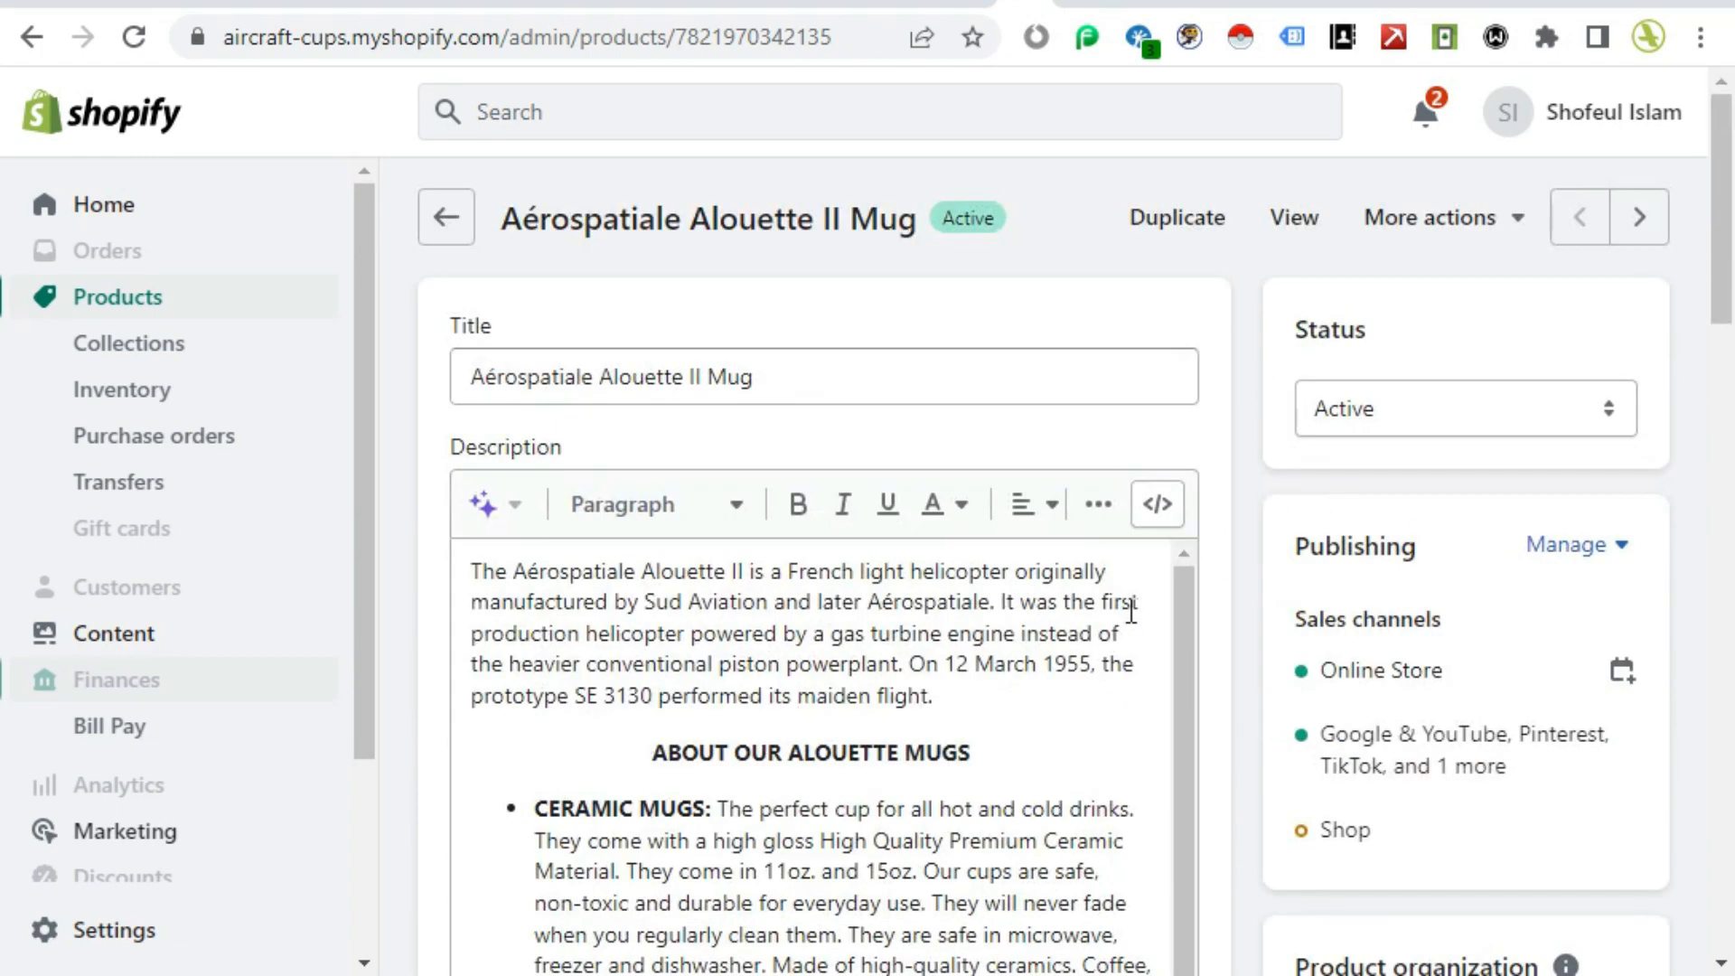
scroll(1131, 611, "down", 1)
scroll(1189, 631, "up", 1)
scroll(1232, 573, "down", 5)
scroll(1130, 556, "down", 7)
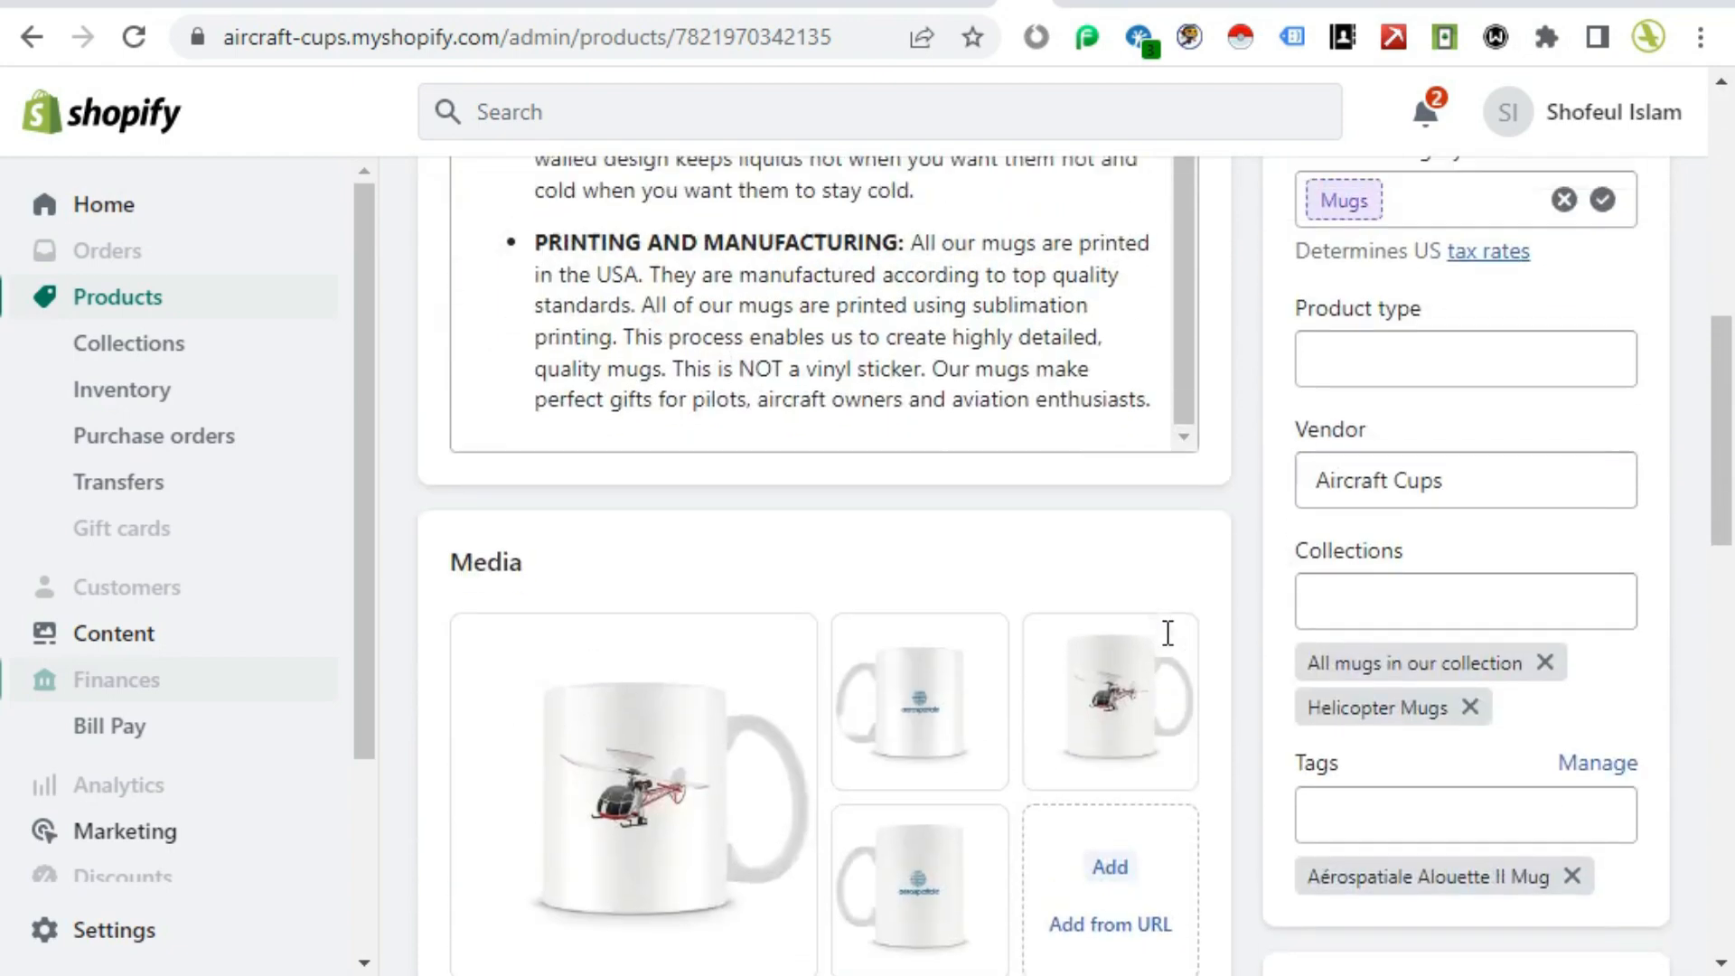
scroll(1167, 633, "up", 8)
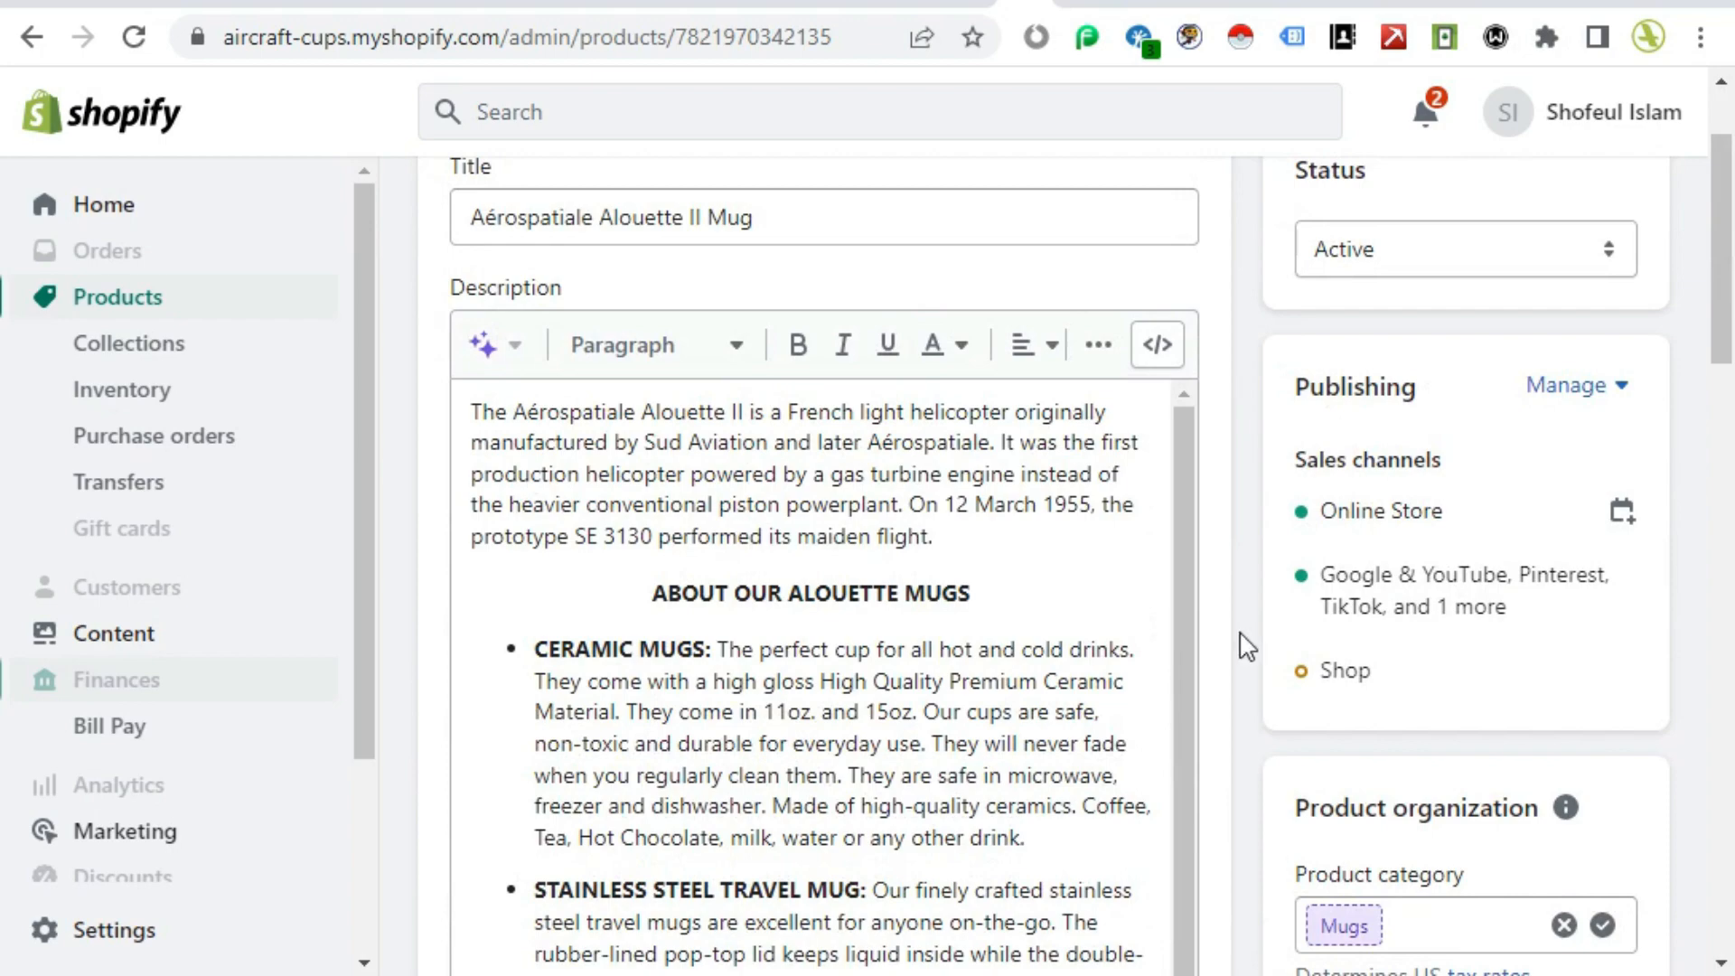
scroll(1220, 639, "down", 7)
mouse_move(915, 836)
scroll(1260, 680, "down", 3)
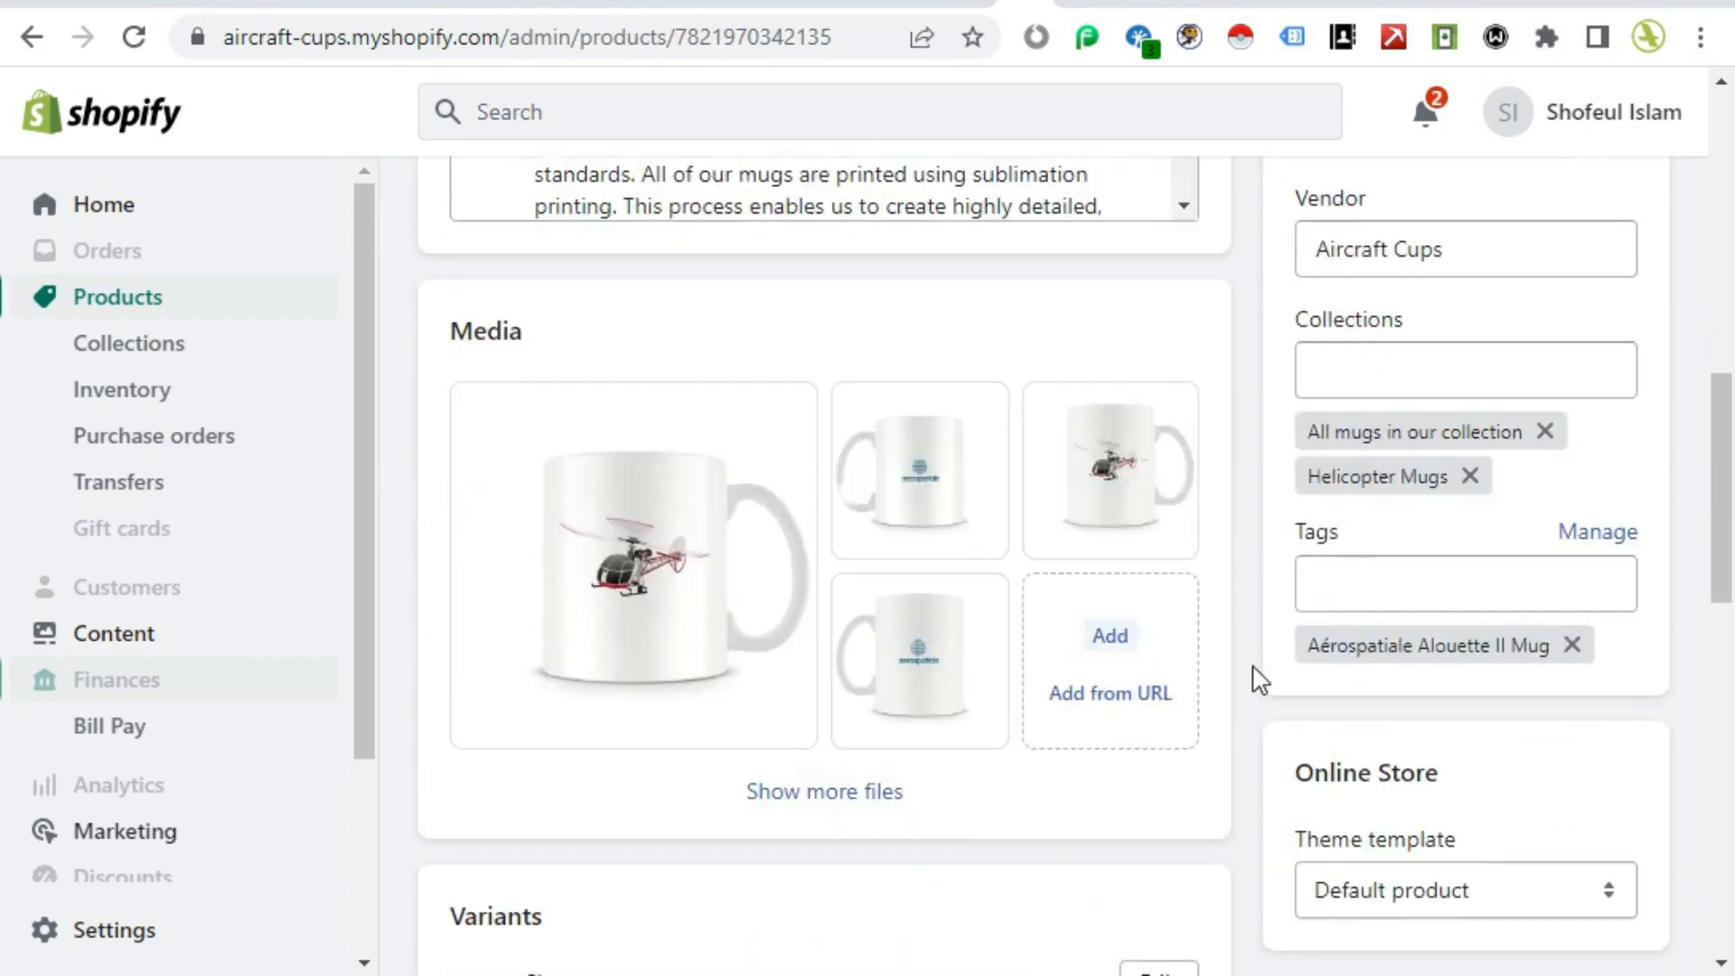
scroll(1260, 679, "down", 5)
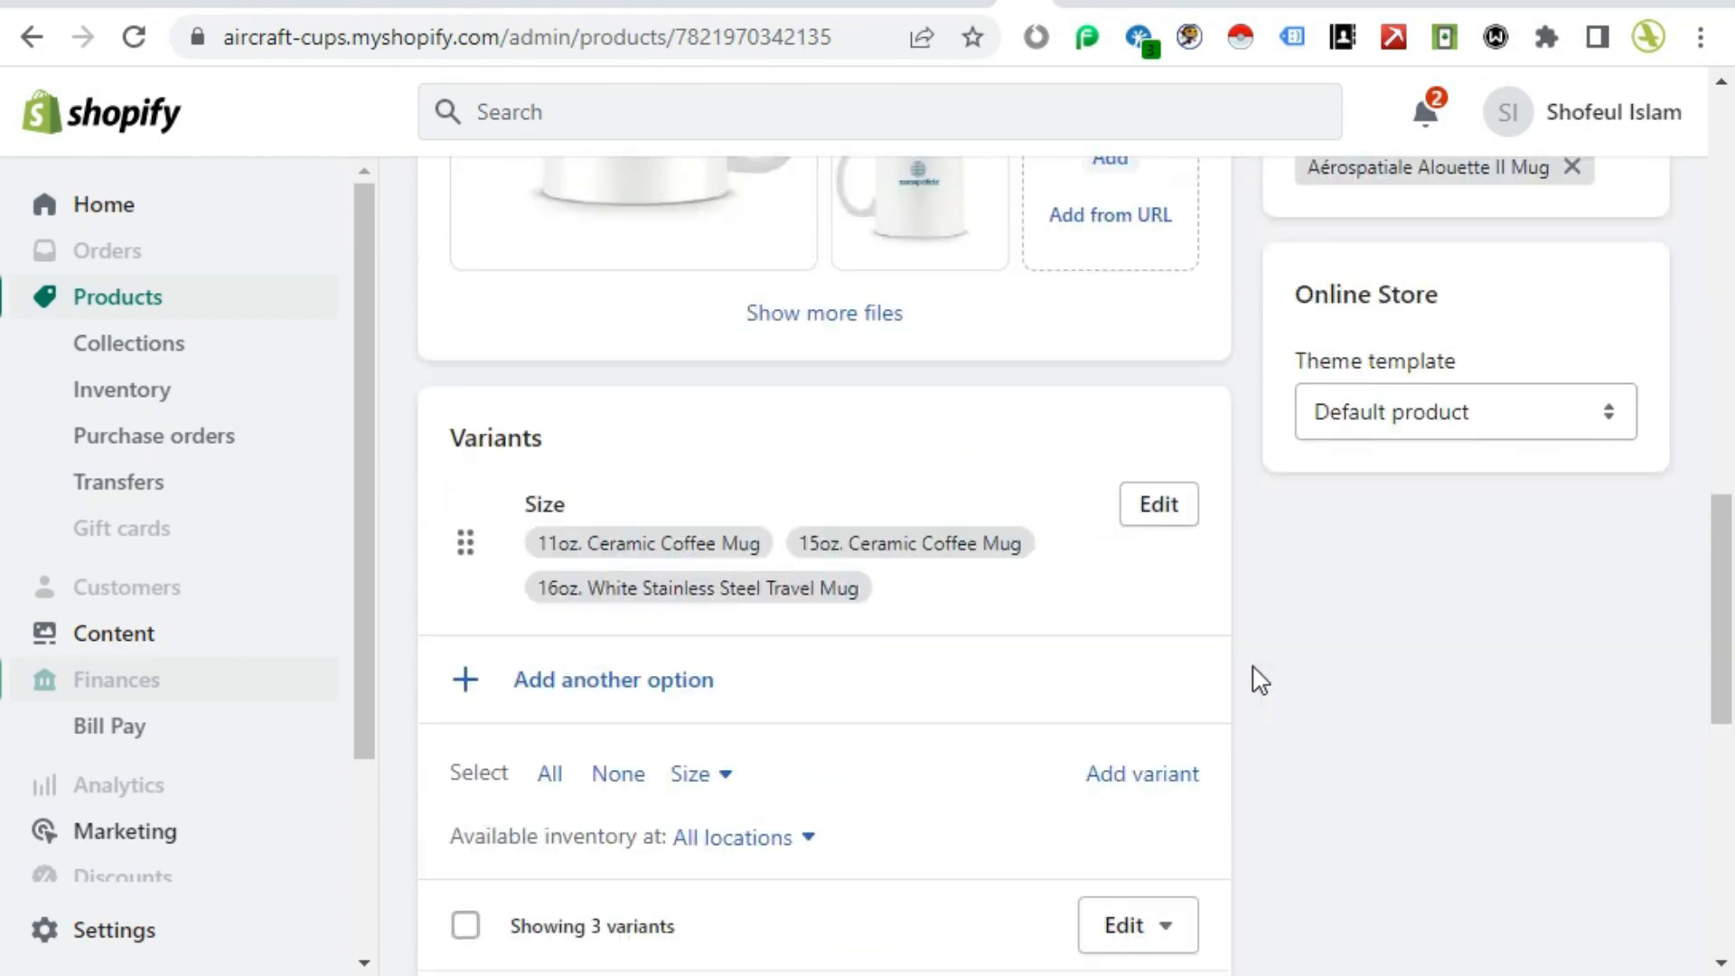
scroll(1261, 680, "up", 5)
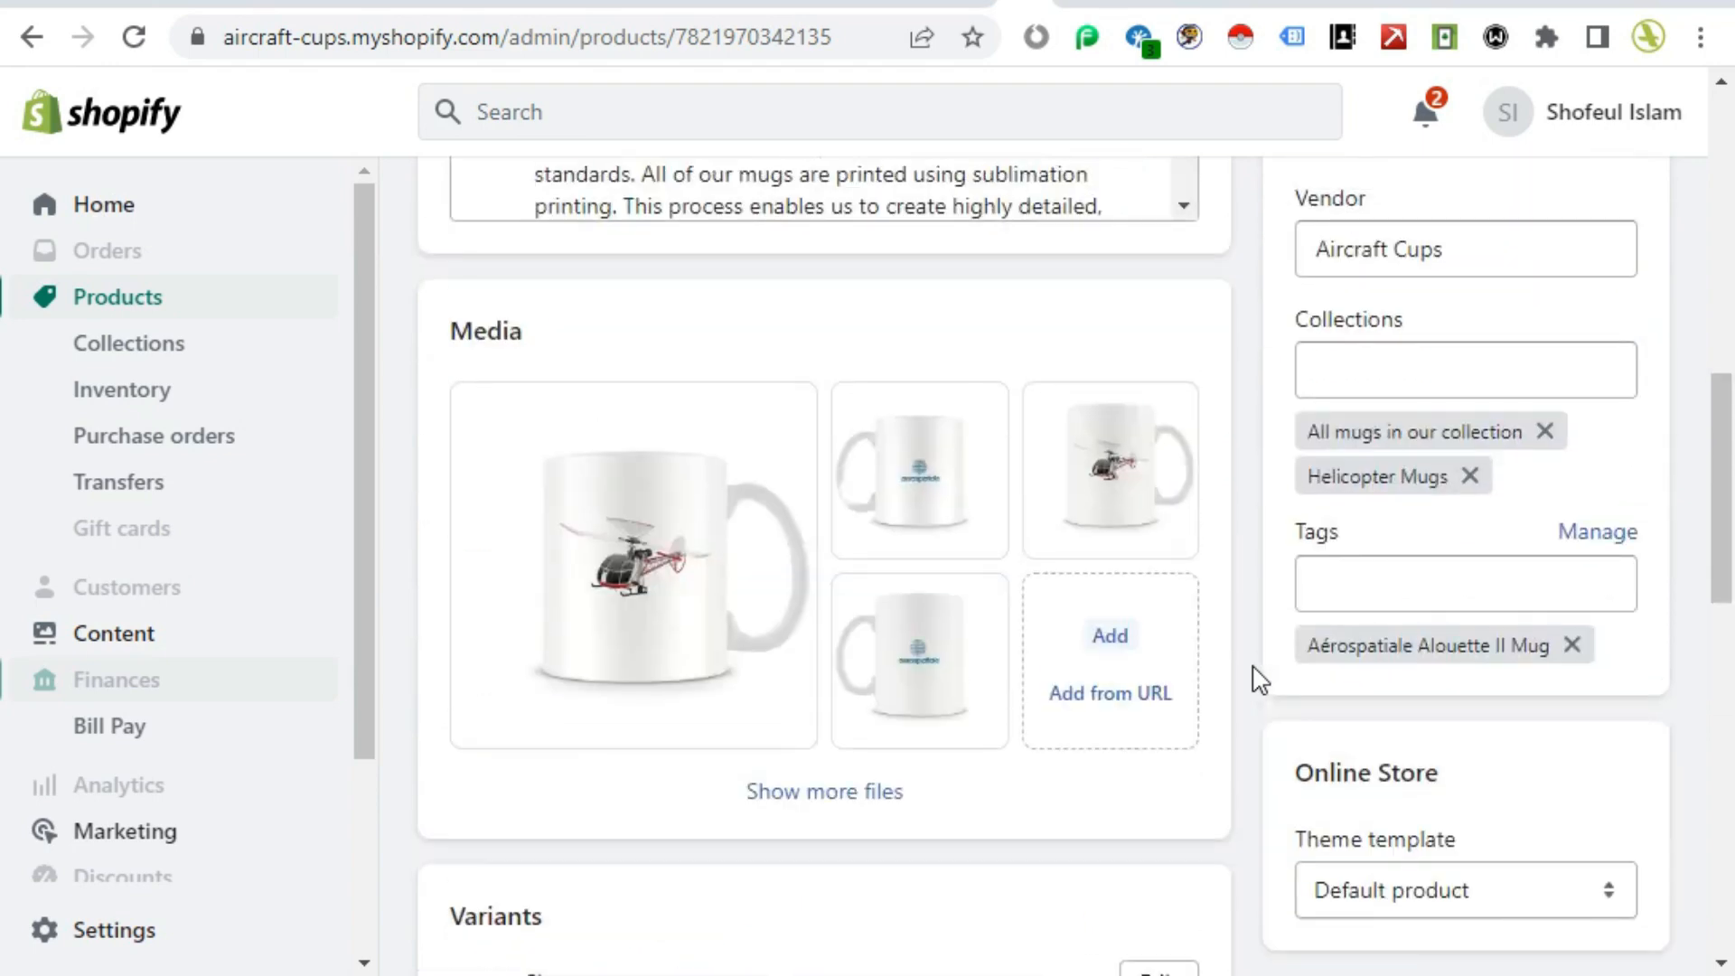
scroll(1260, 680, "up", 9)
scroll(1261, 679, "down", 2)
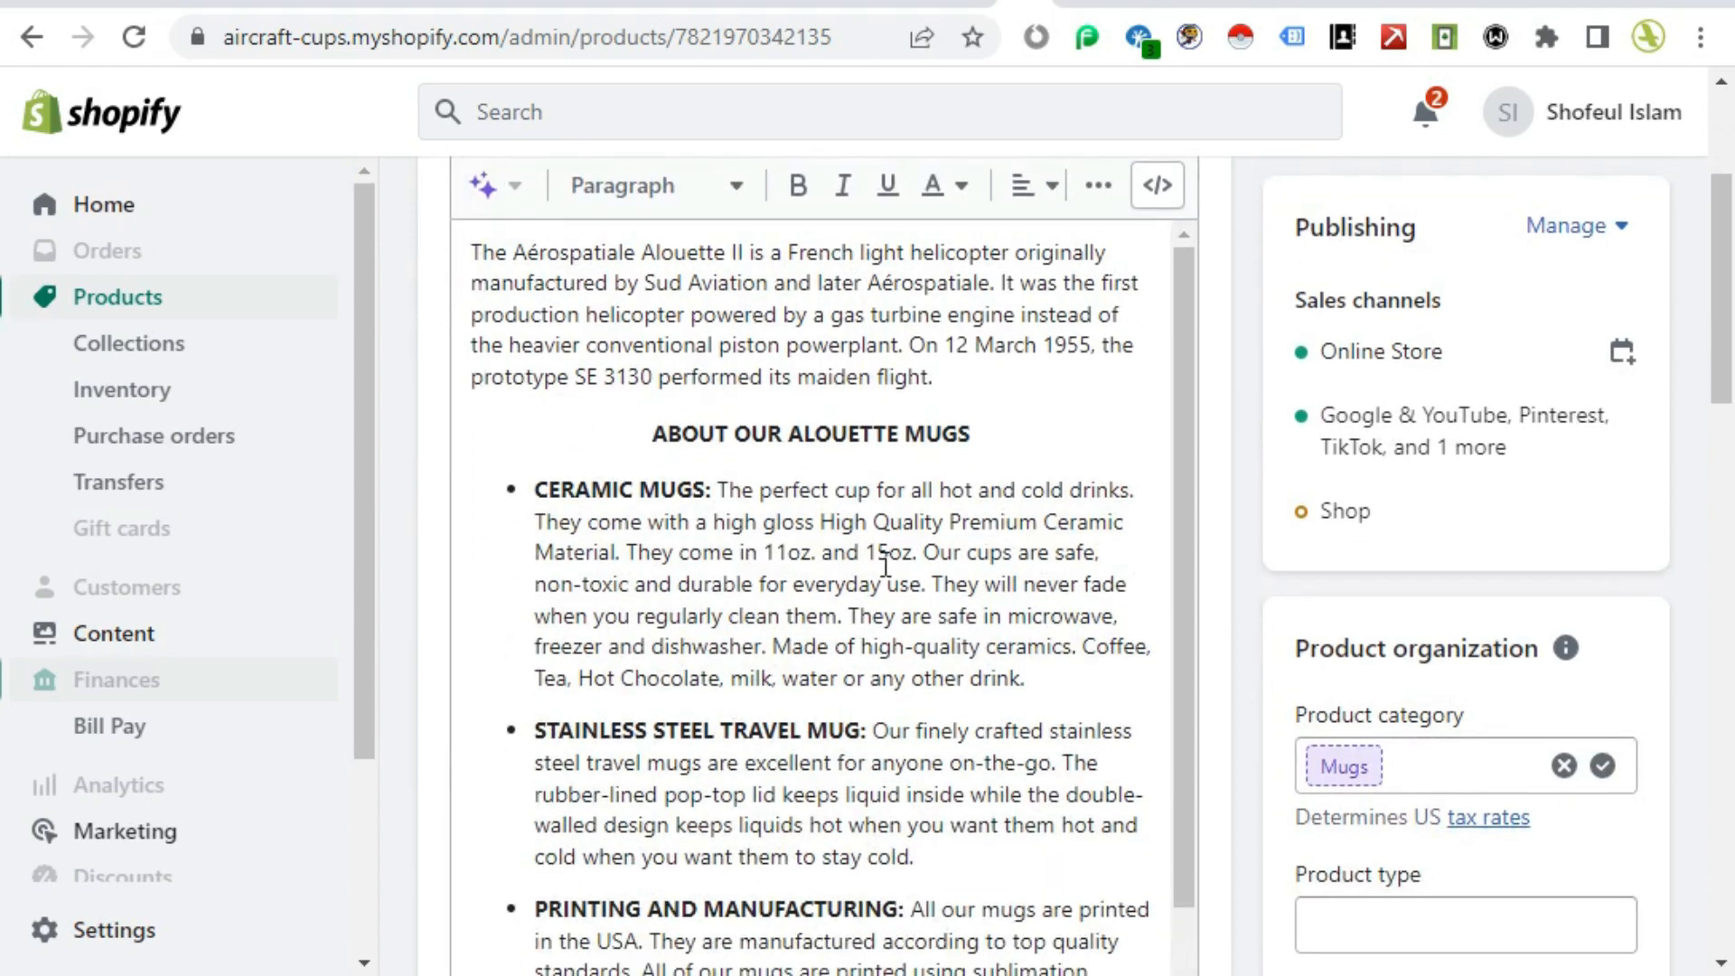
scroll(884, 565, "up", 3)
scroll(1231, 620, "down", 6)
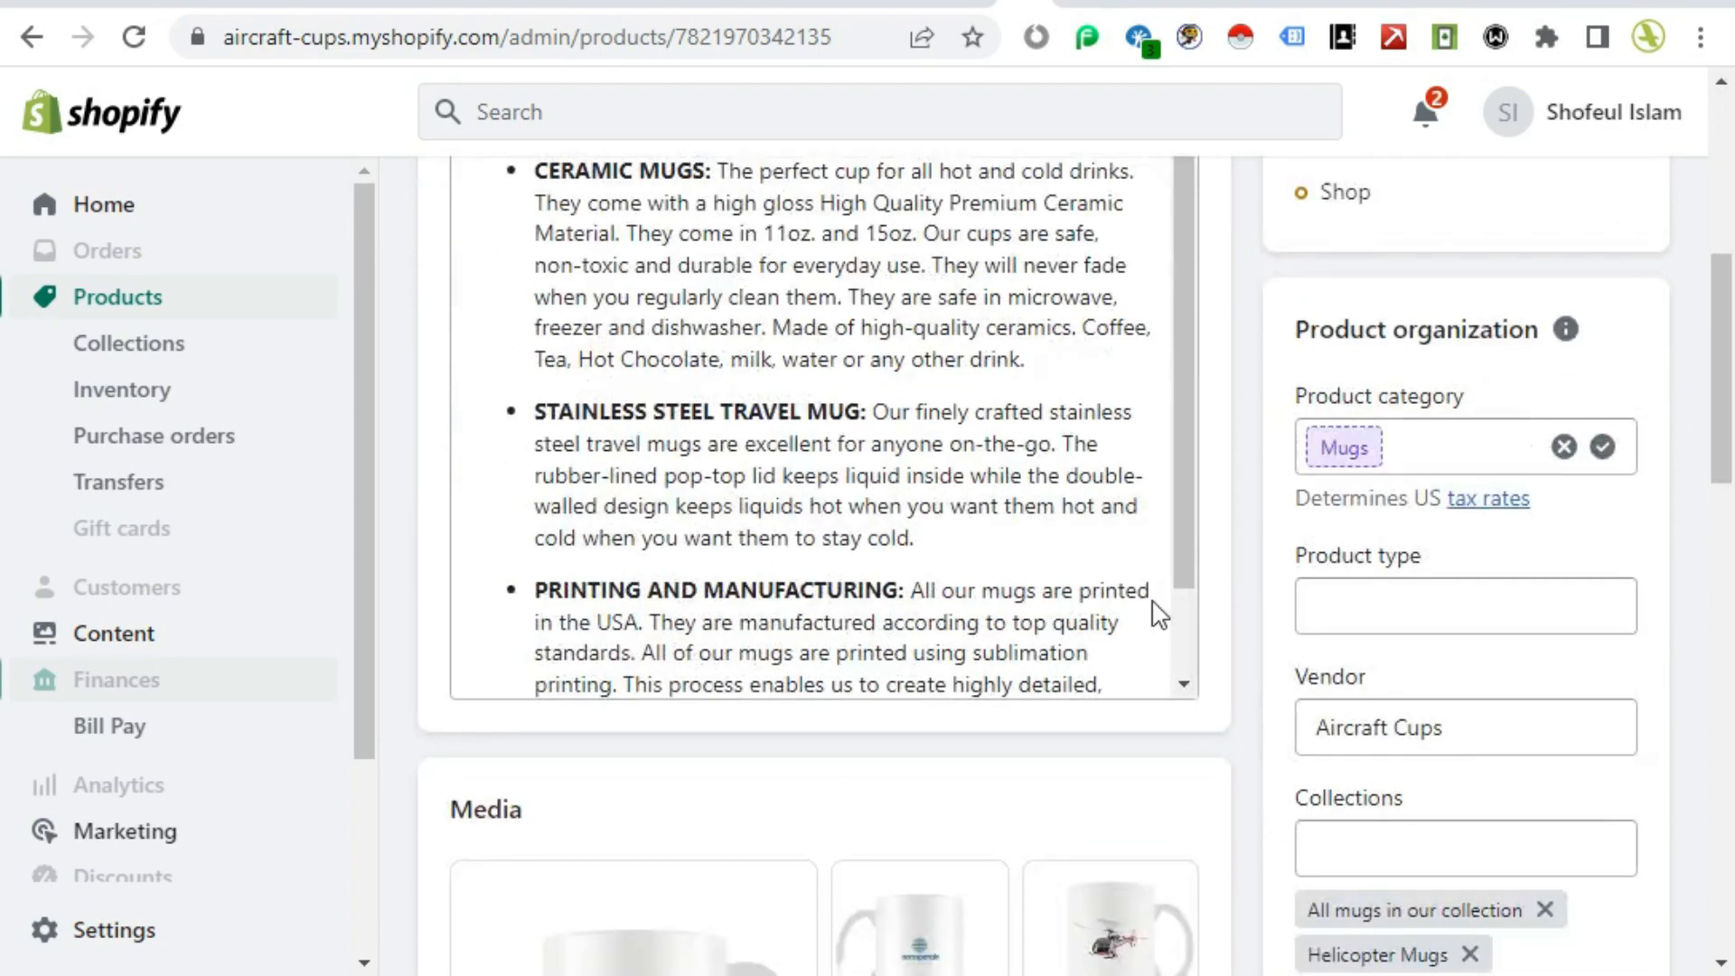
scroll(778, 524, "up", 3)
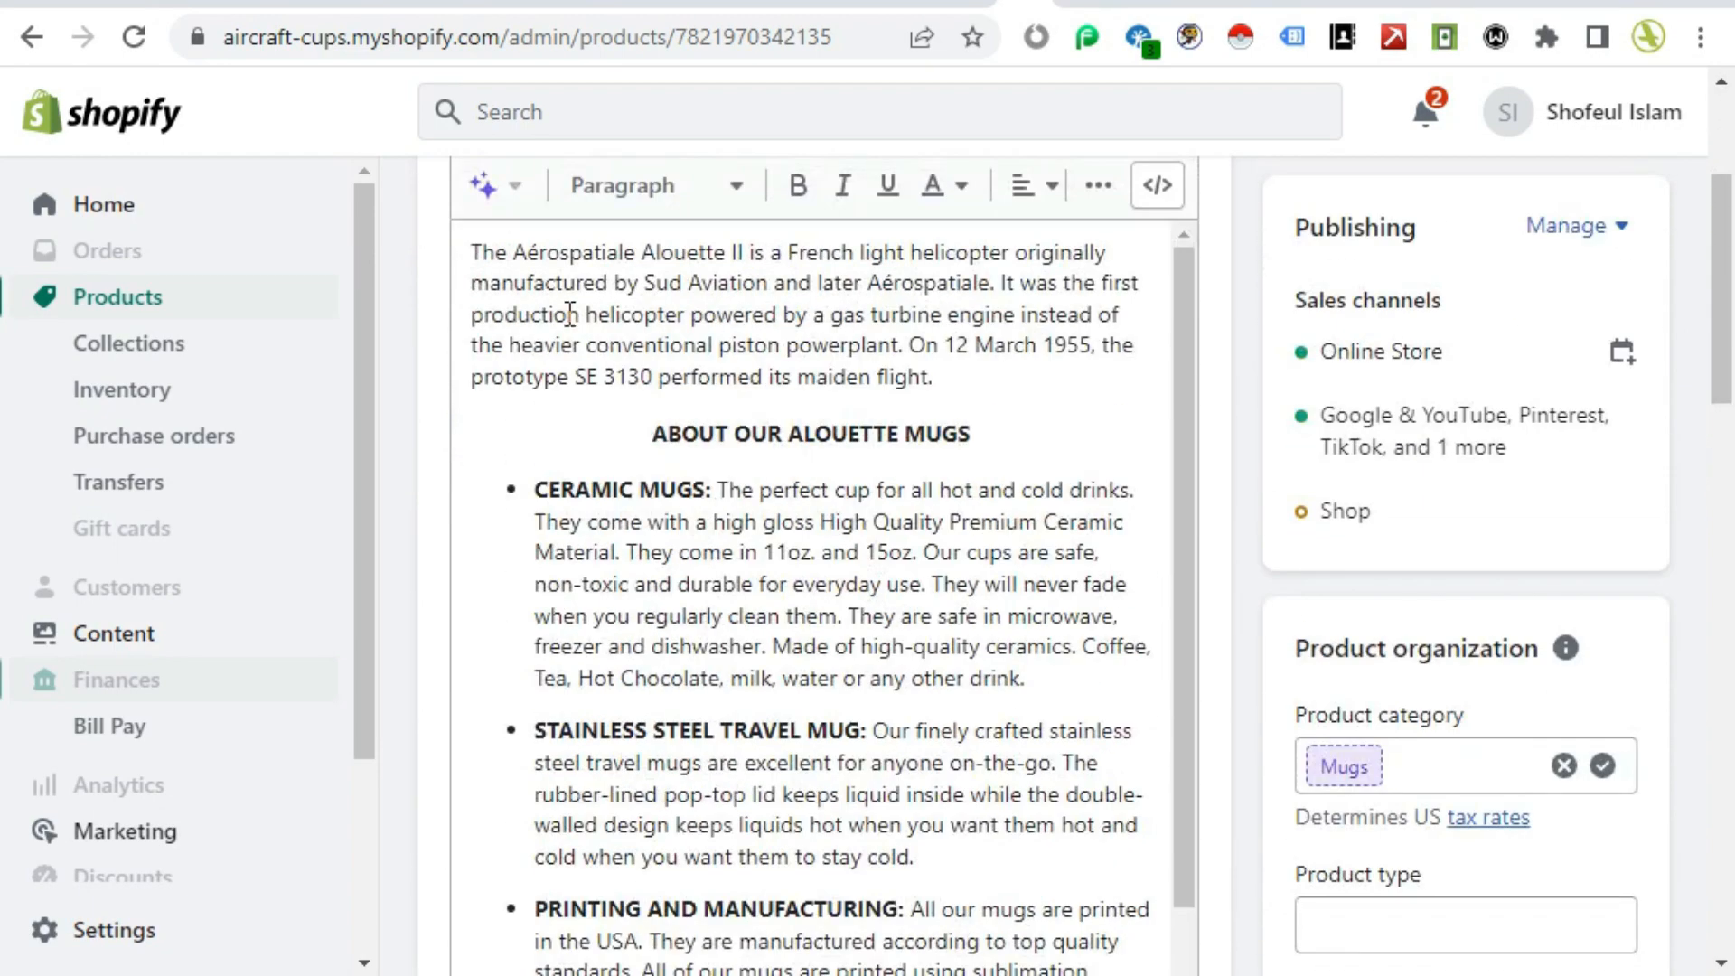
scroll(889, 562, "down", 1)
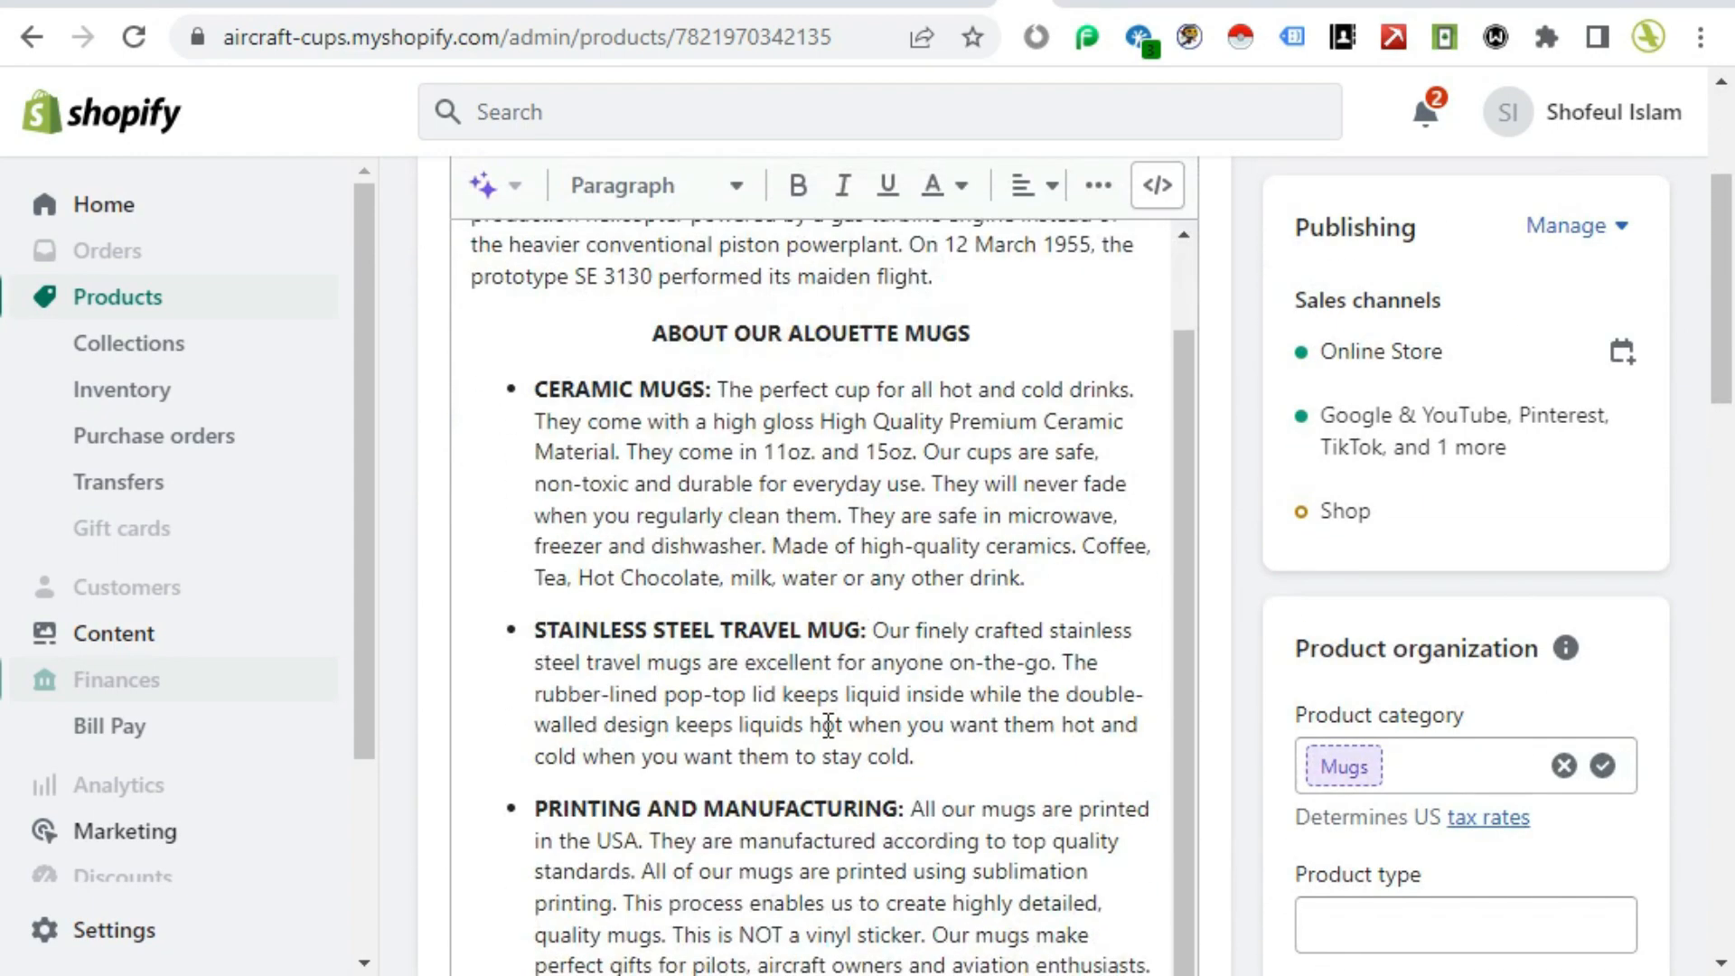
scroll(1235, 615, "down", 3)
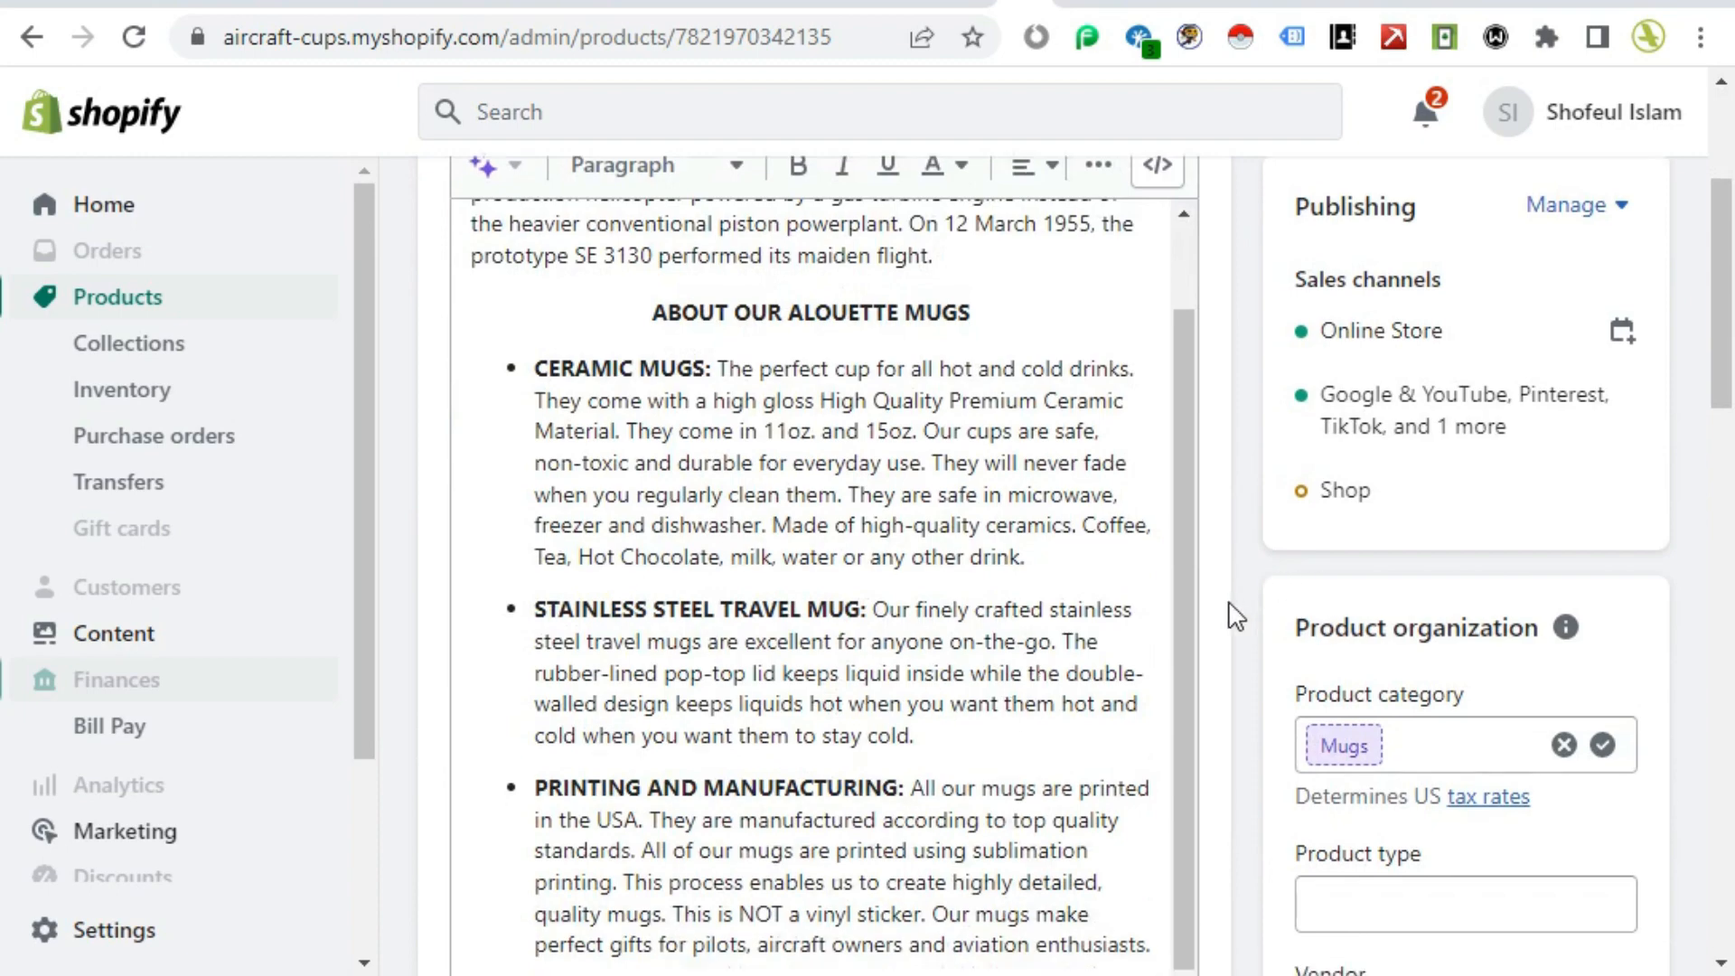
scroll(1235, 618, "down", 6)
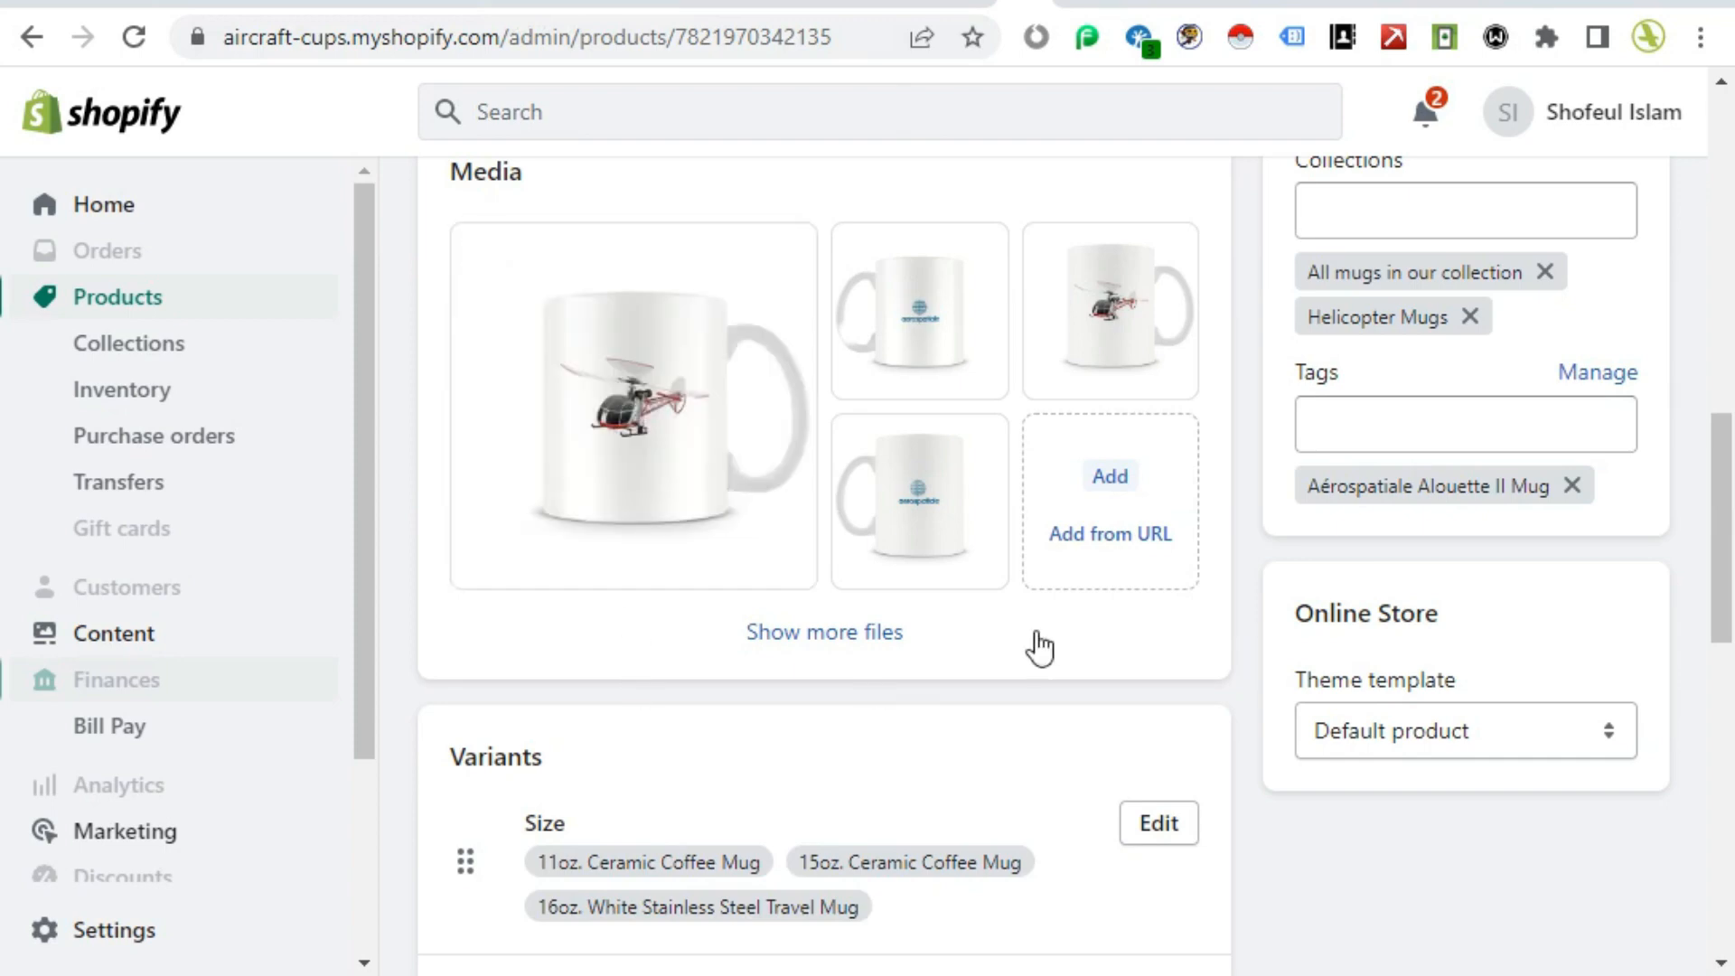
scroll(1232, 716, "up", 10)
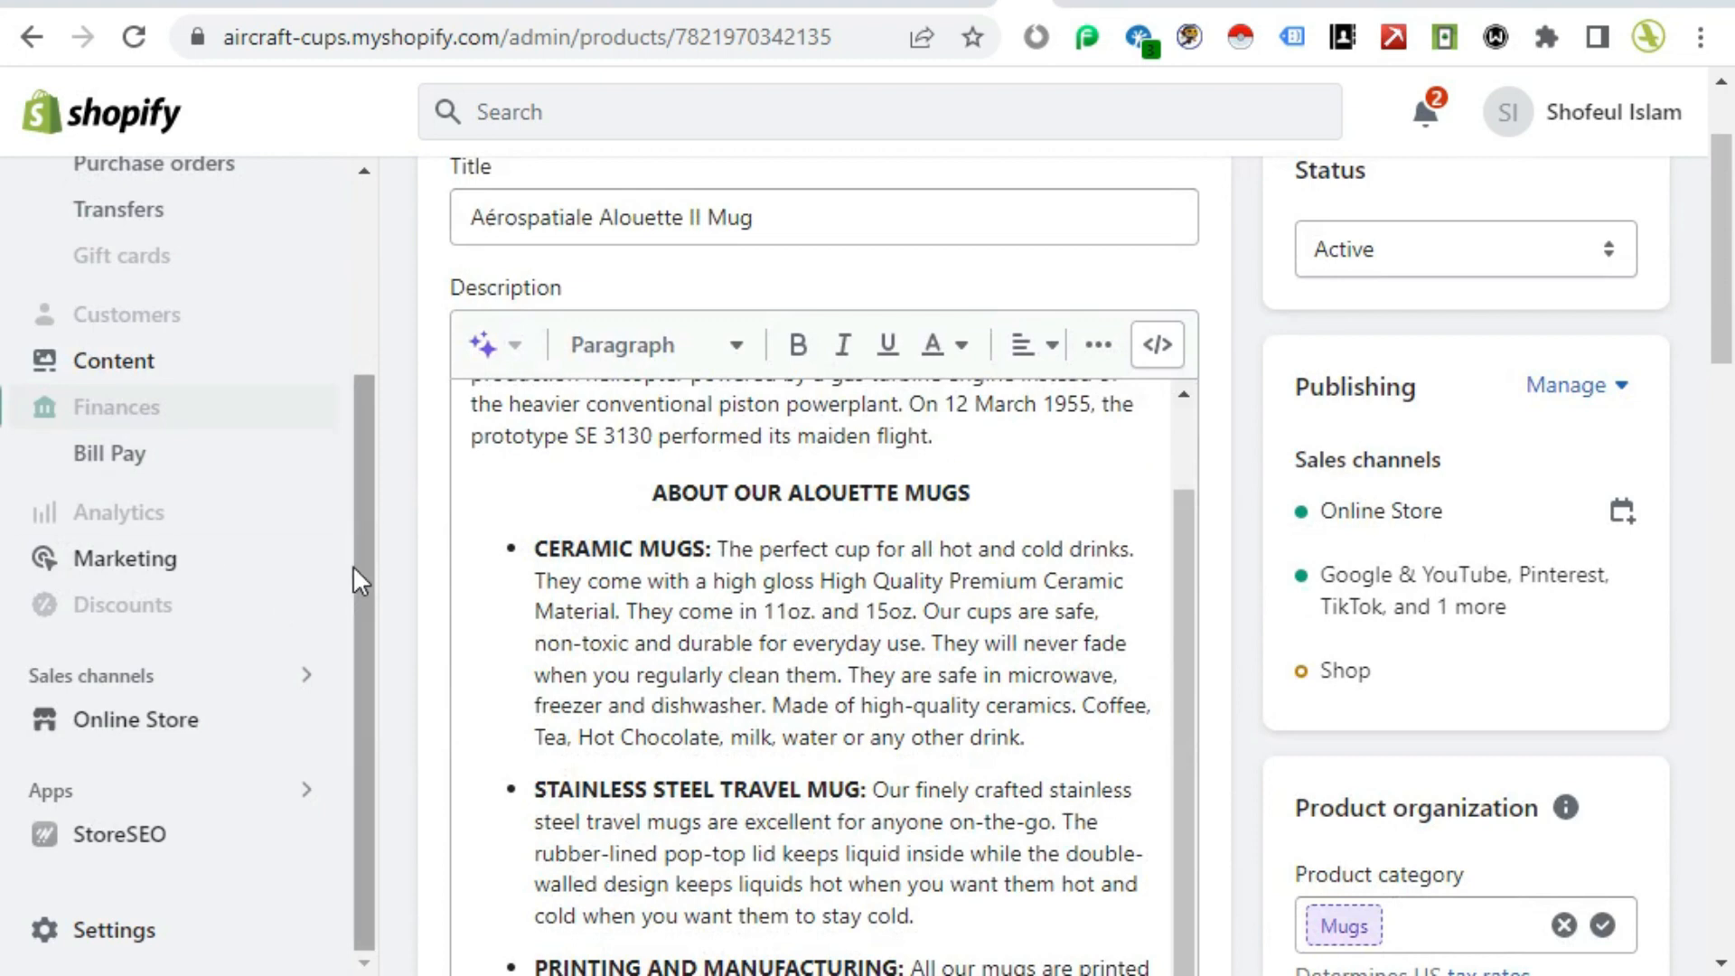
scroll(353, 565, "up", 3)
scroll(352, 566, "down", 3)
scroll(352, 566, "down", 3)
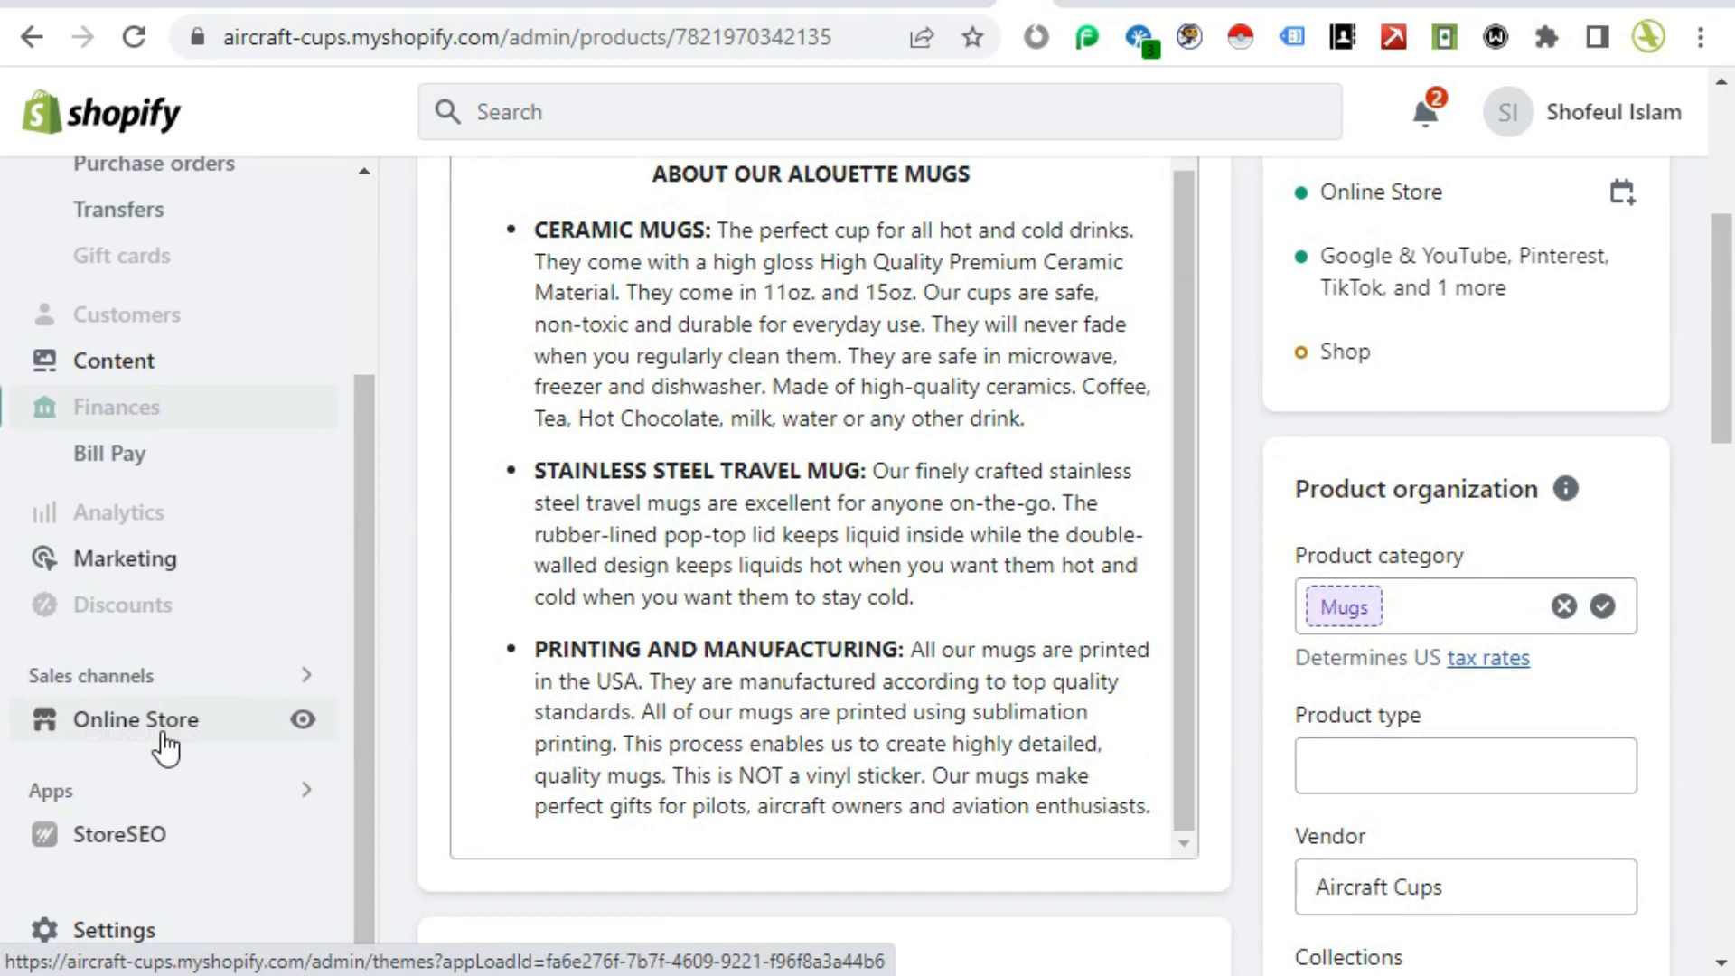
Step: Open the code editor of the current theme, Copy of Impulse v 6.0.0, and open the robots.txt.liquid file
left_click(131, 723)
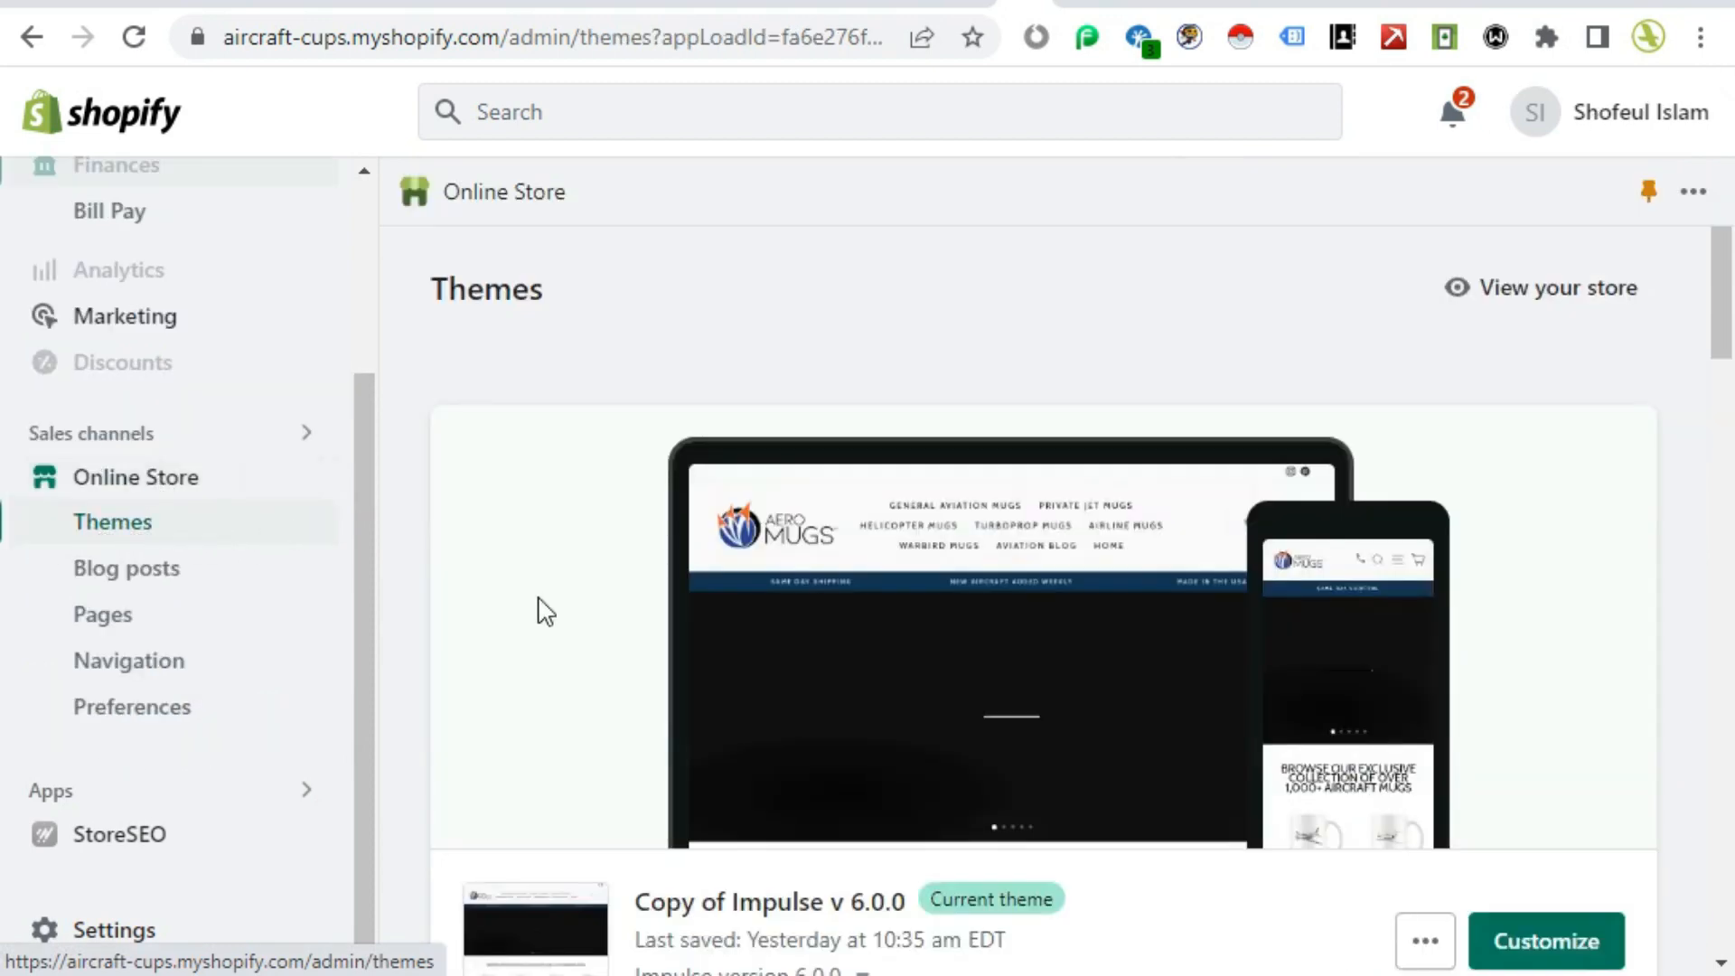
scroll(551, 612, "down", 5)
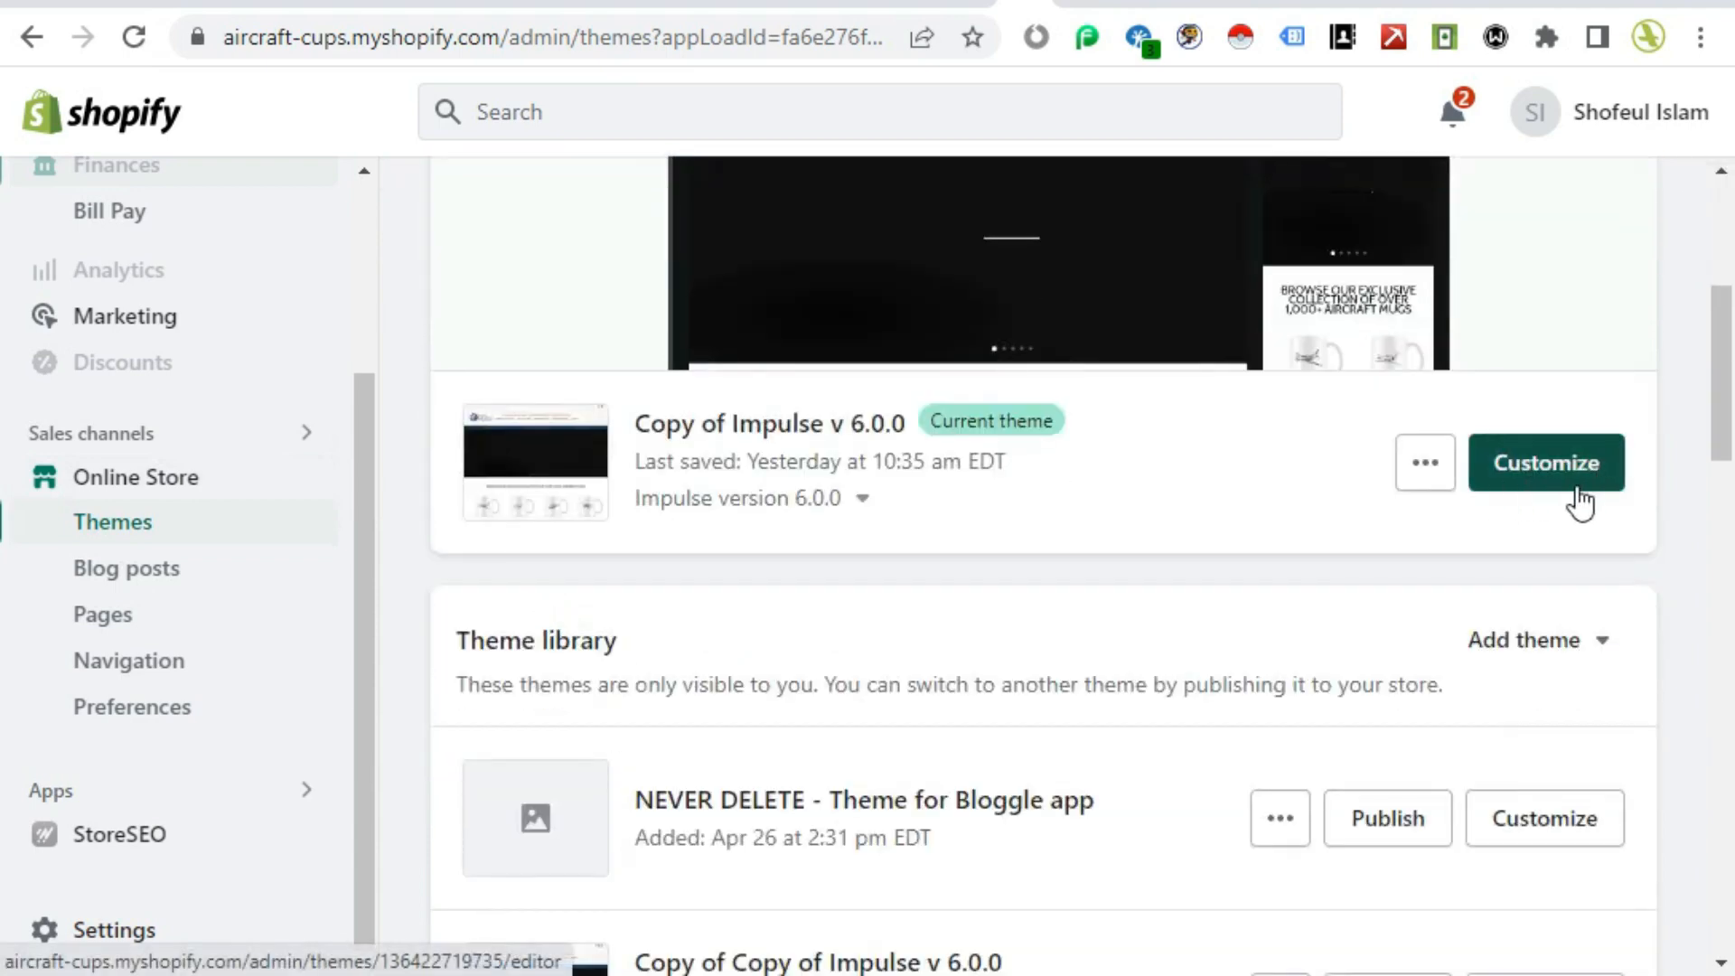
left_click(1422, 477)
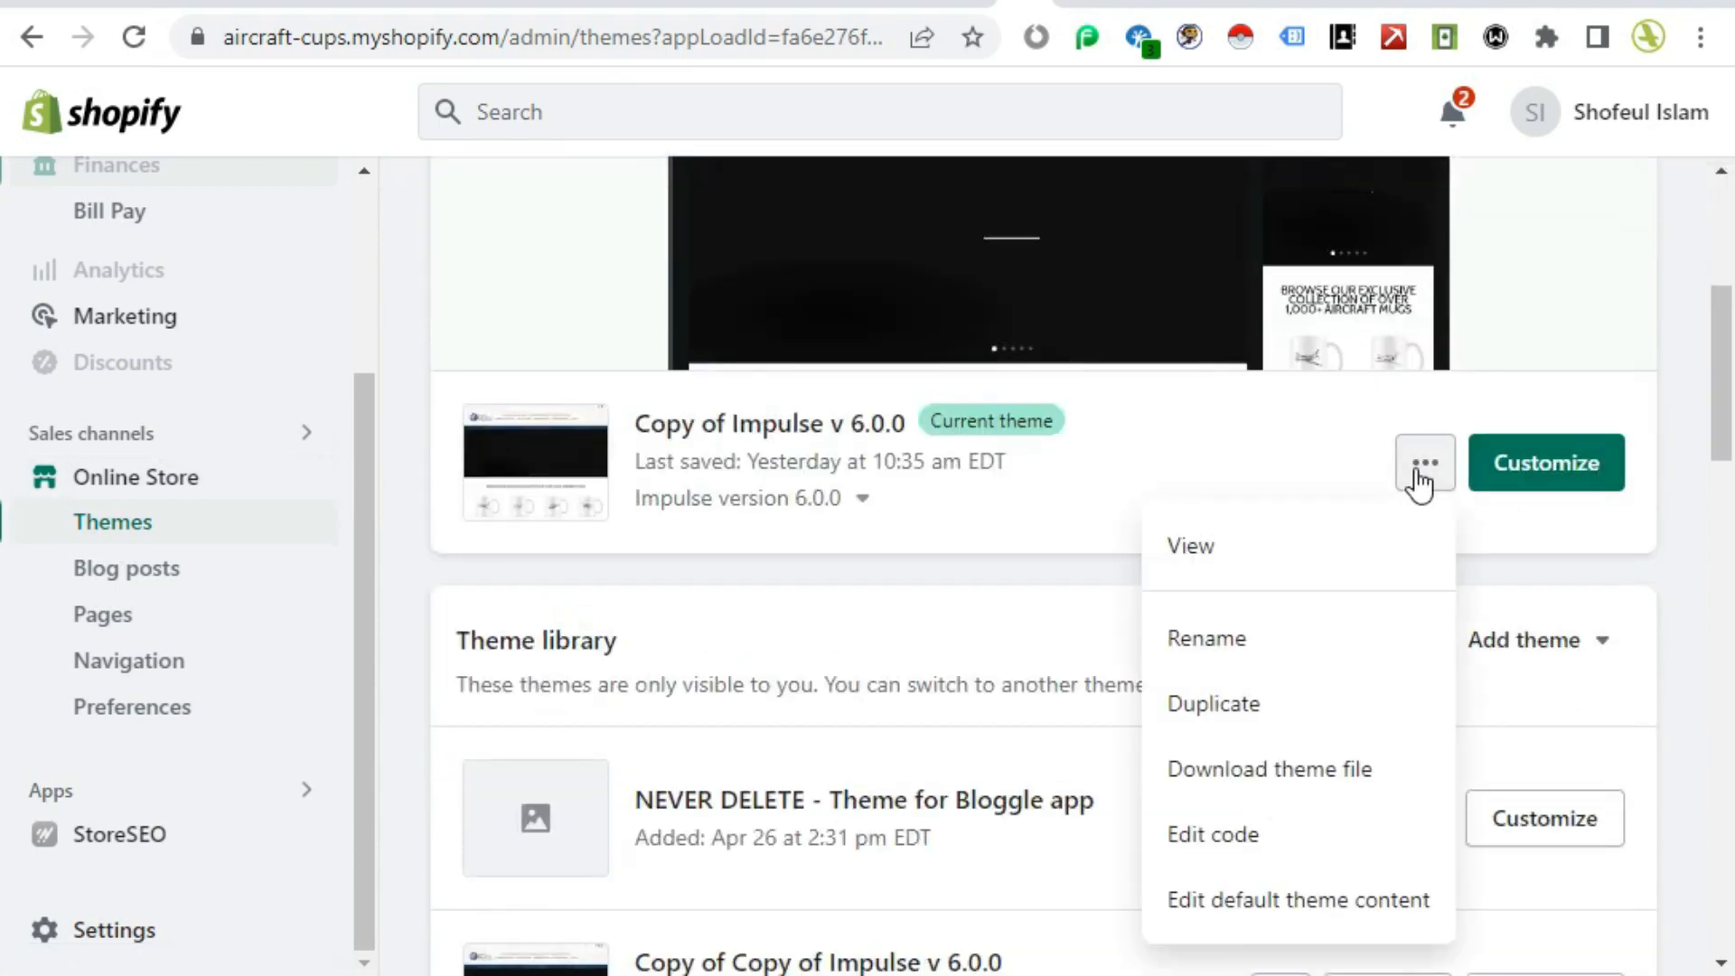
left_click(1231, 839)
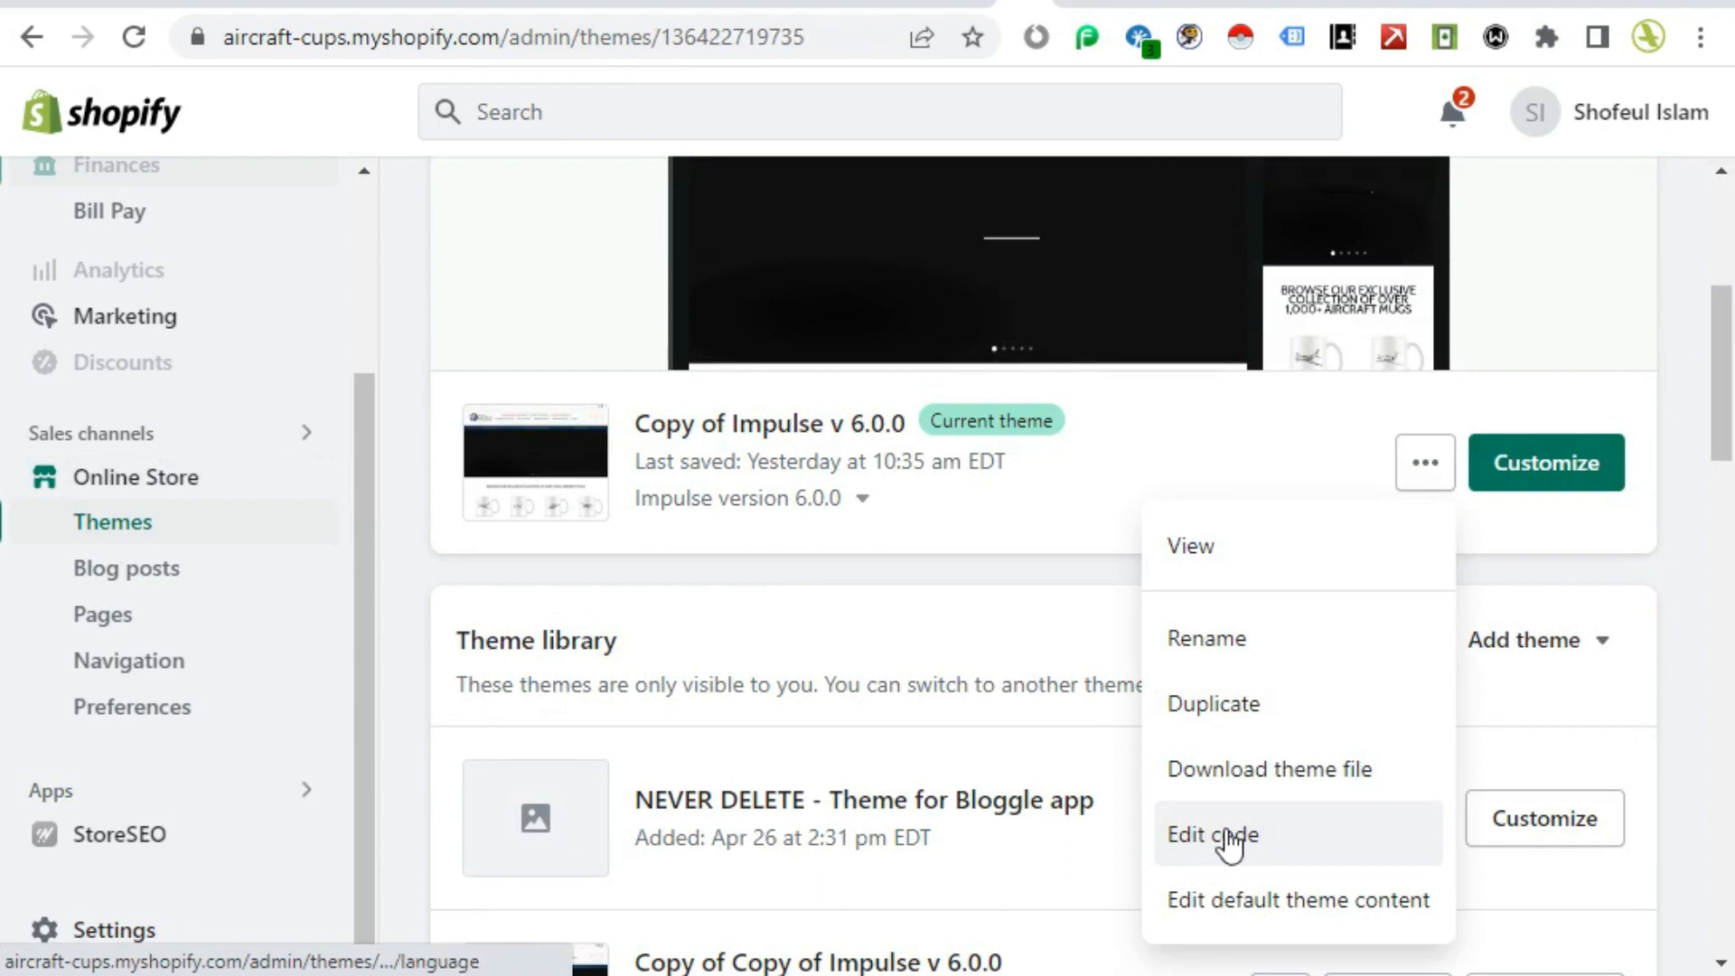
left_click(198, 207)
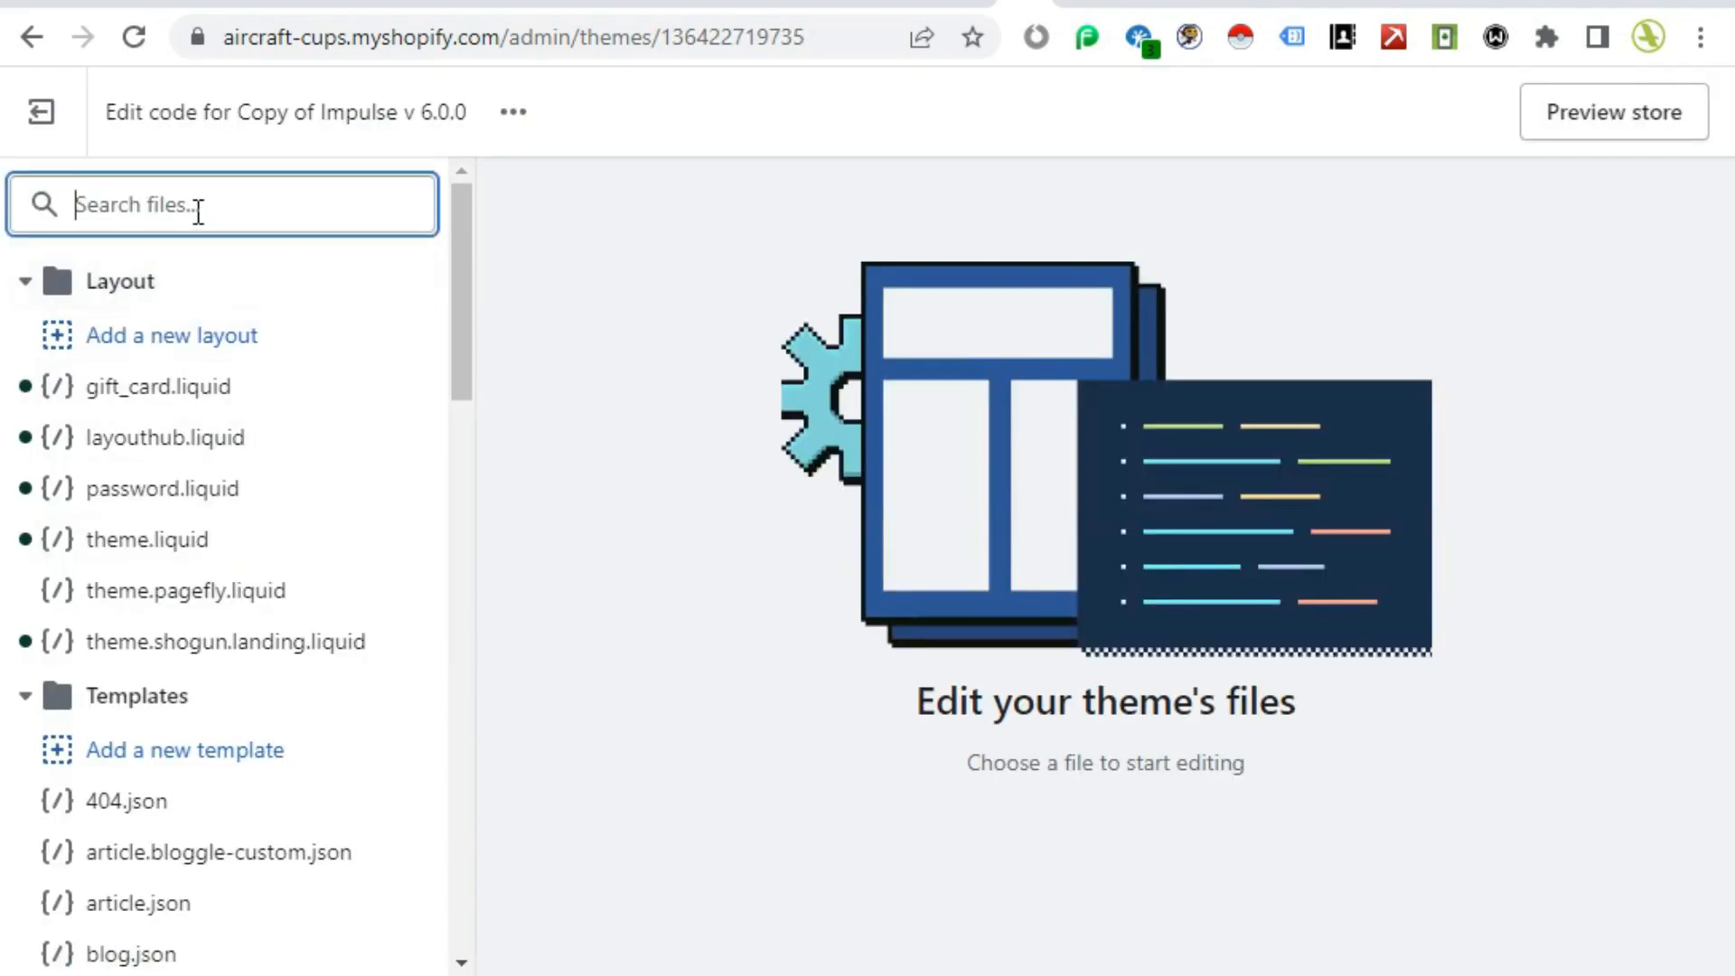
type("rob")
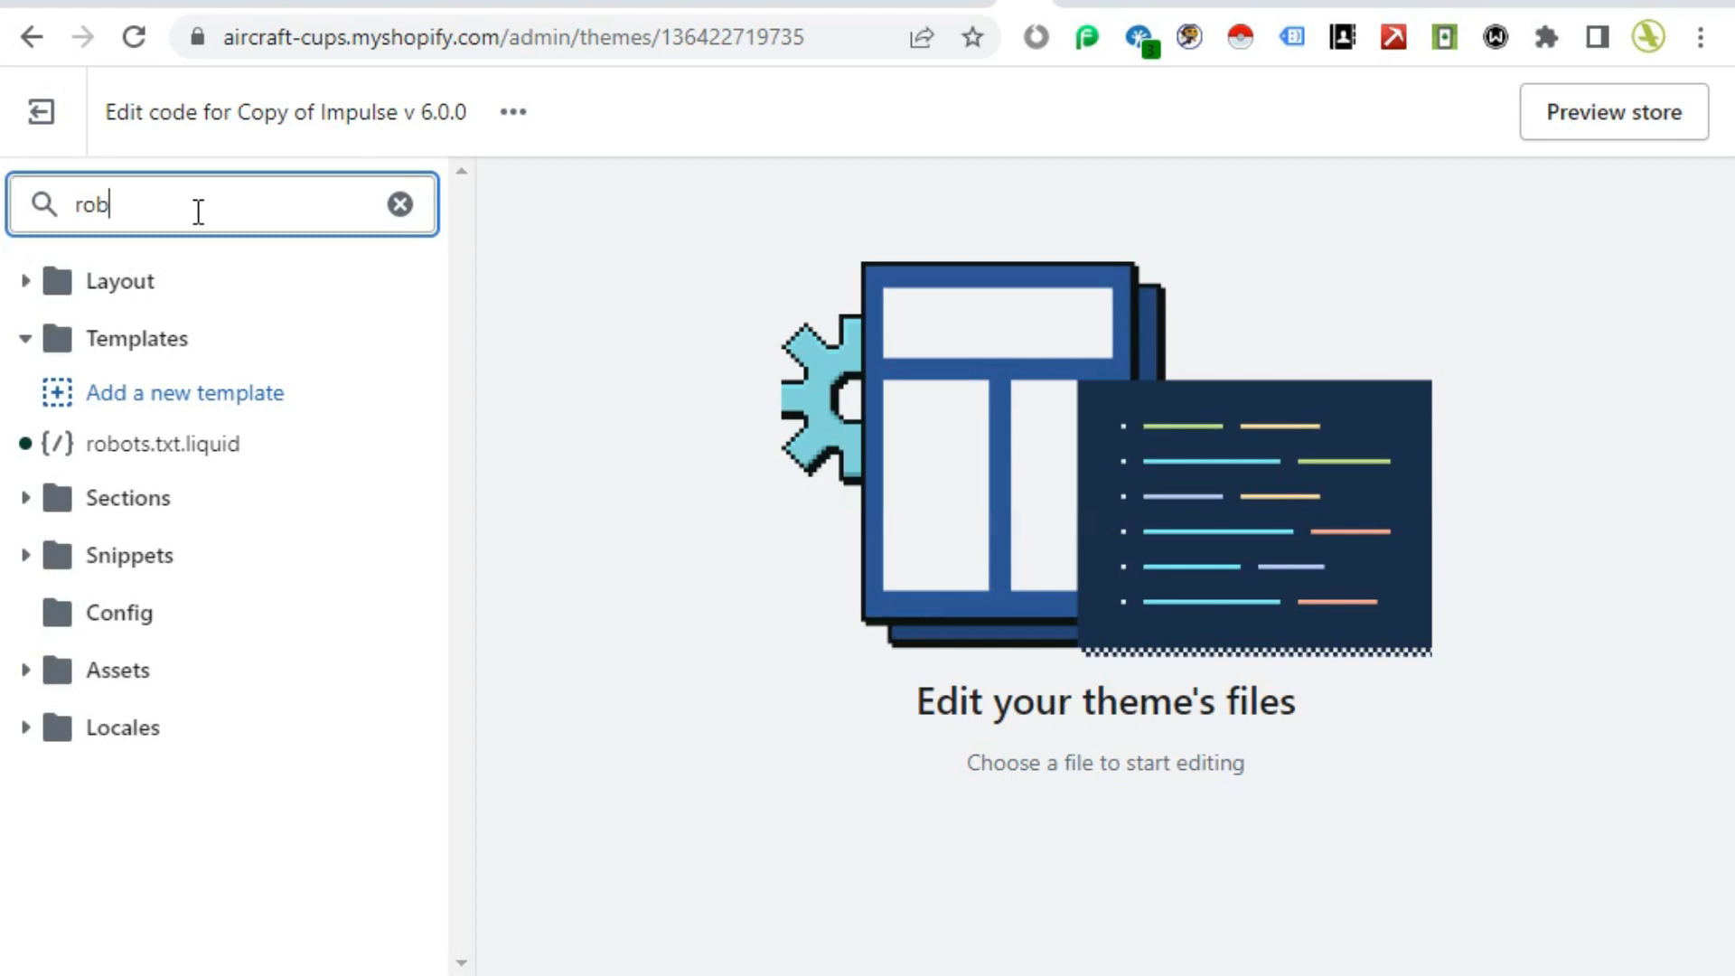
left_click(186, 459)
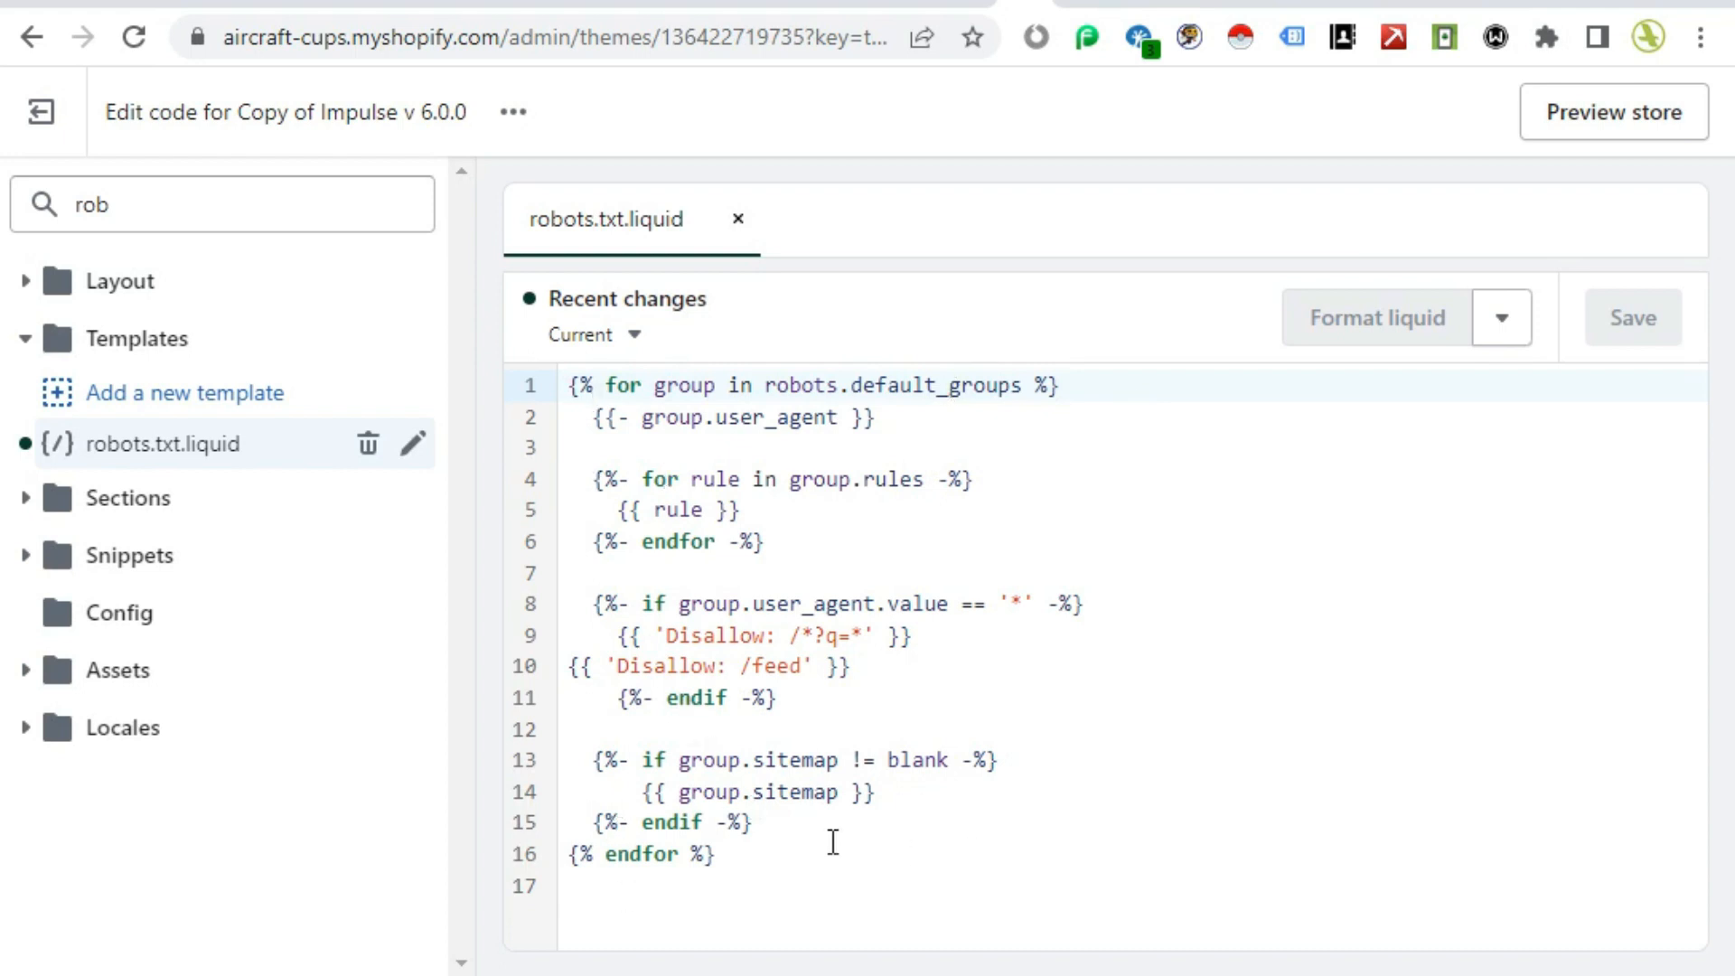
Step: Open the store preview and load the live aeromugs.com/robots.txt page
left_click(1614, 124)
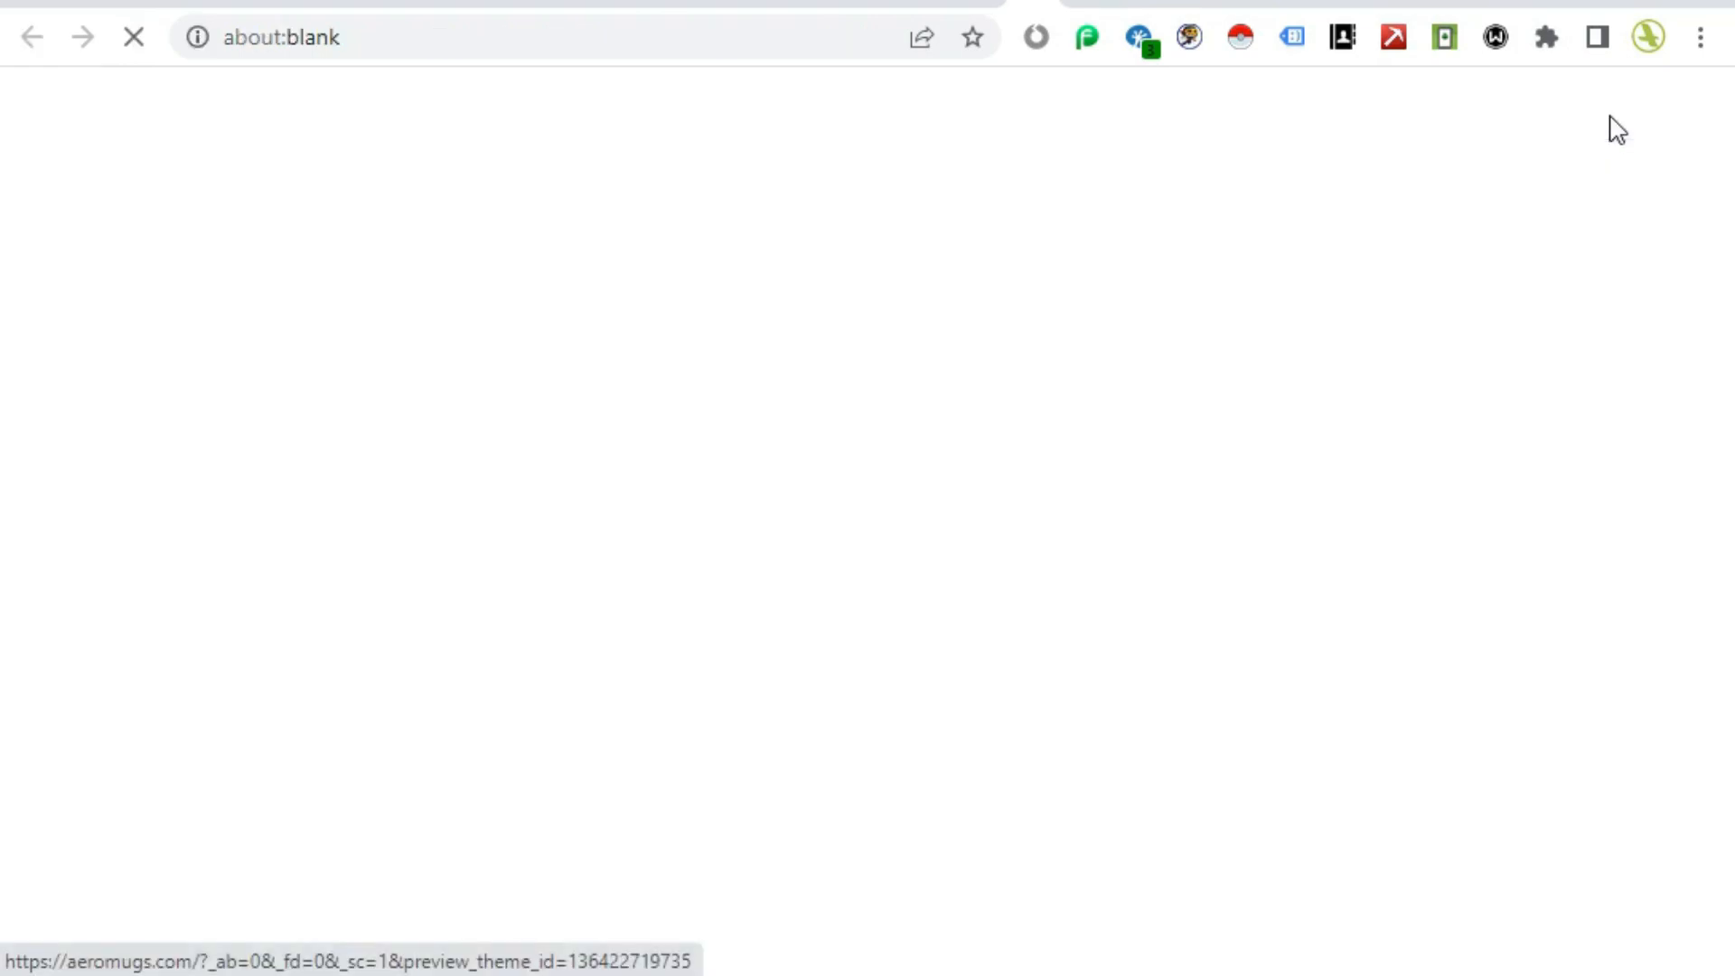
left_click_drag(375, 37, 623, 39)
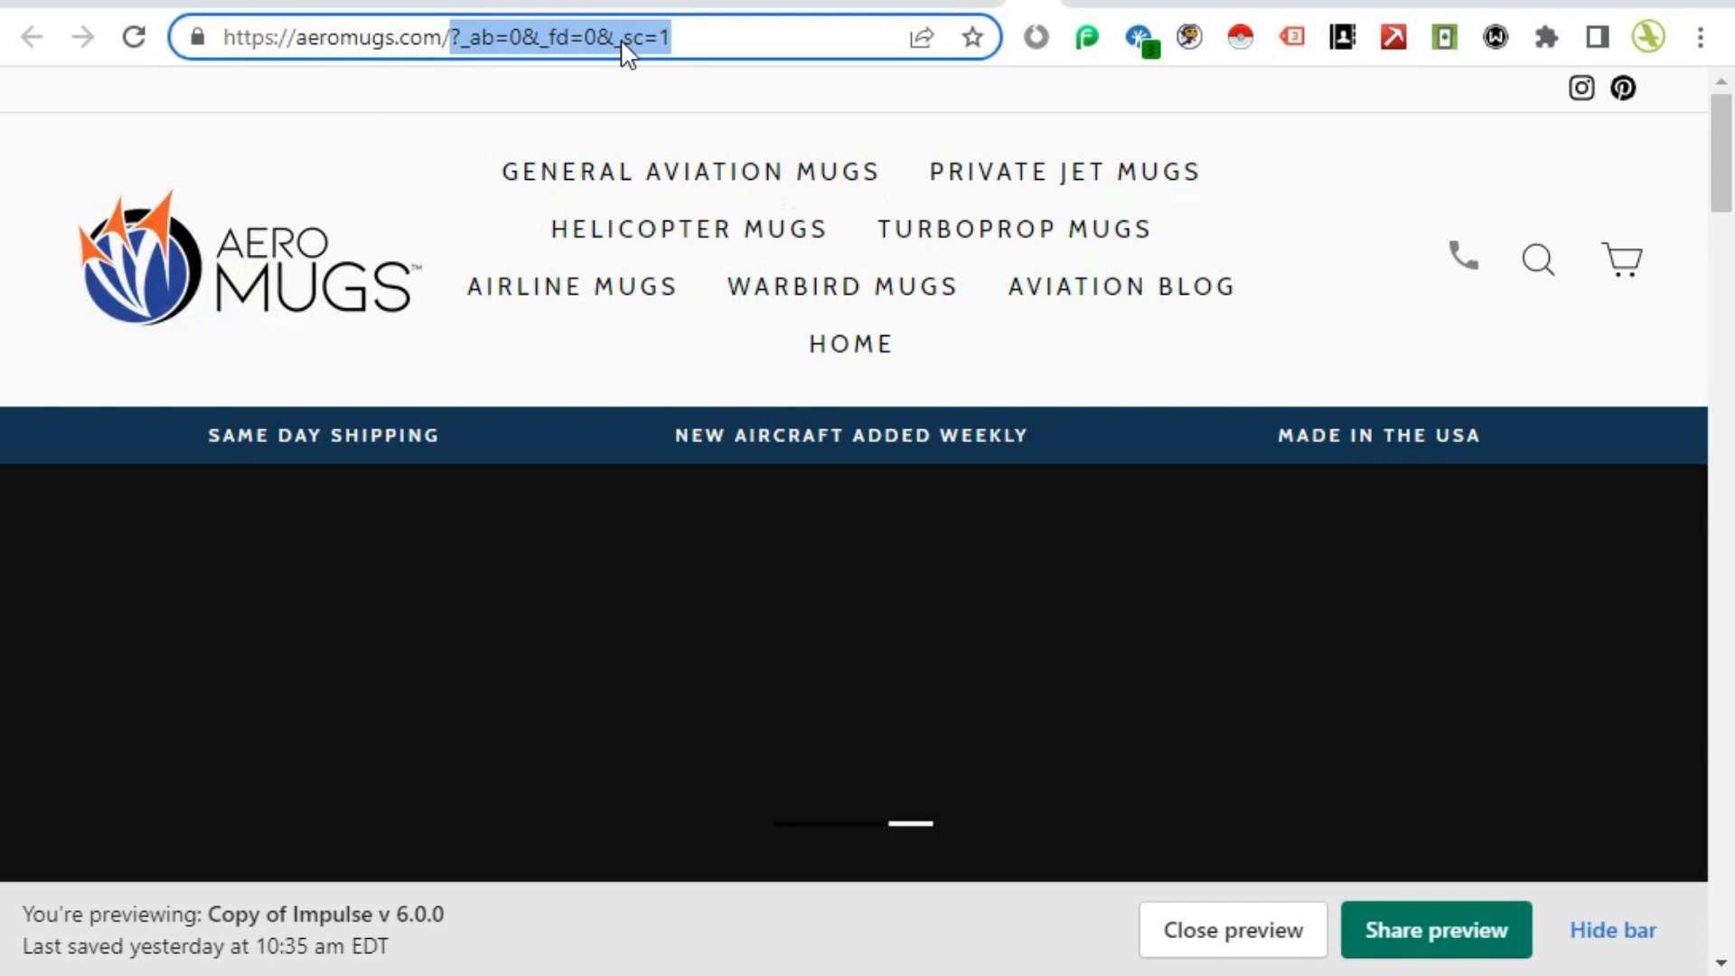
type("robots.txt")
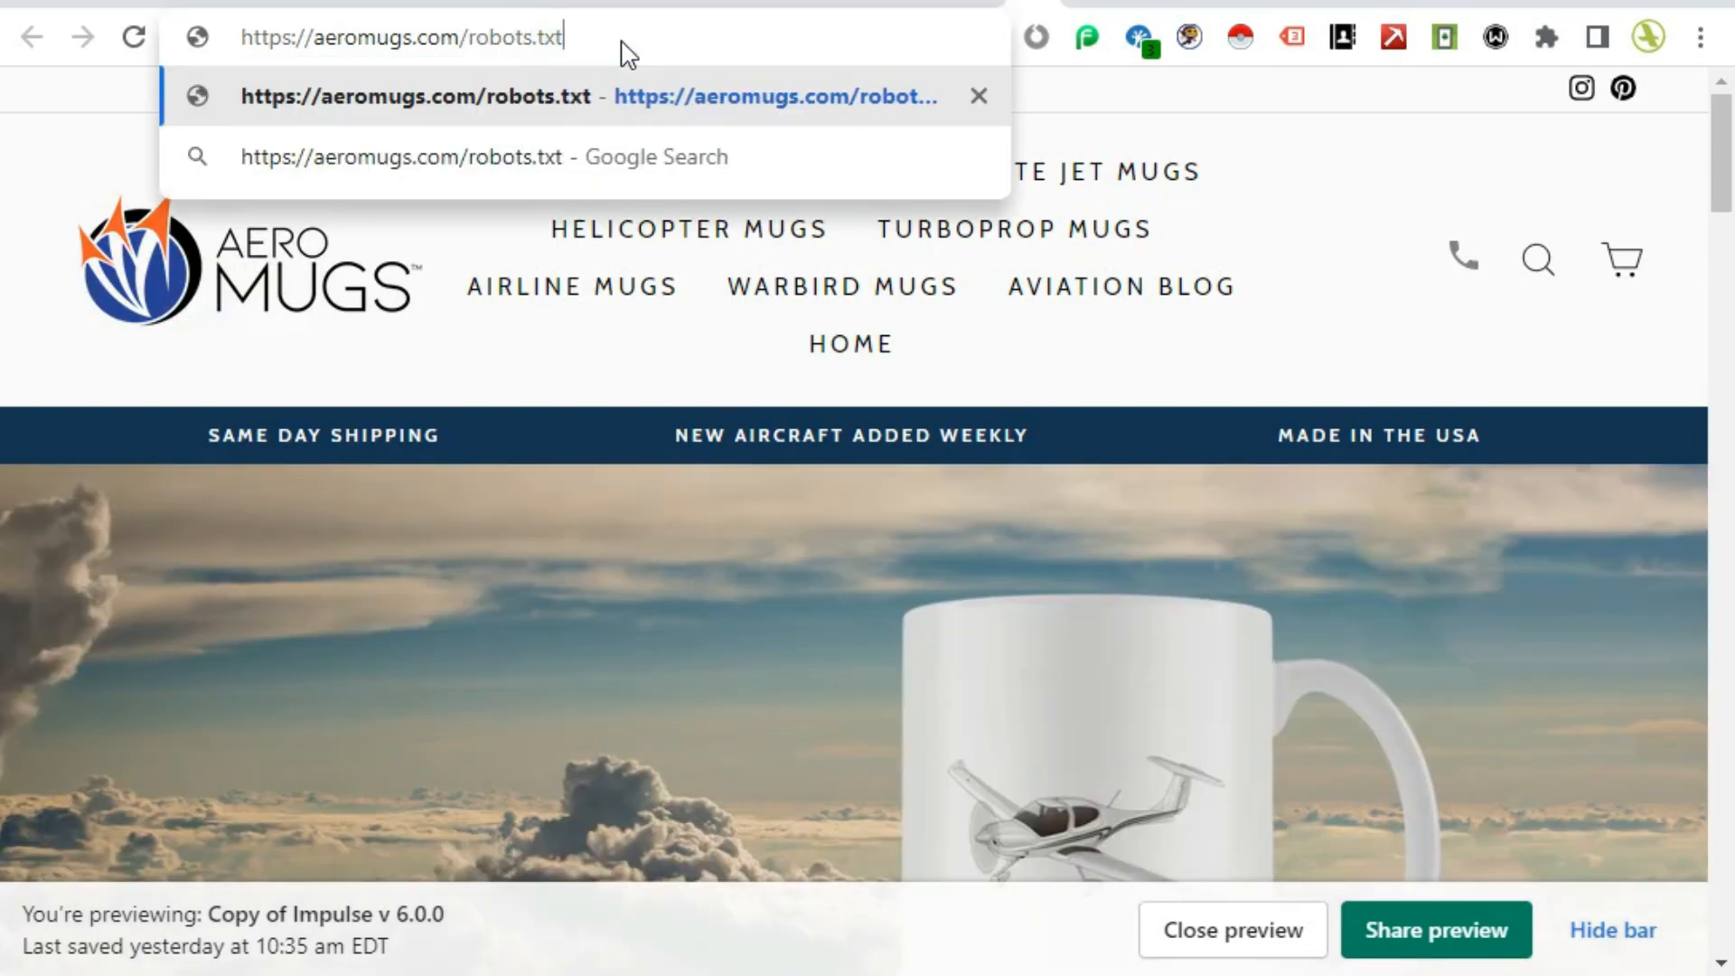
key("Return")
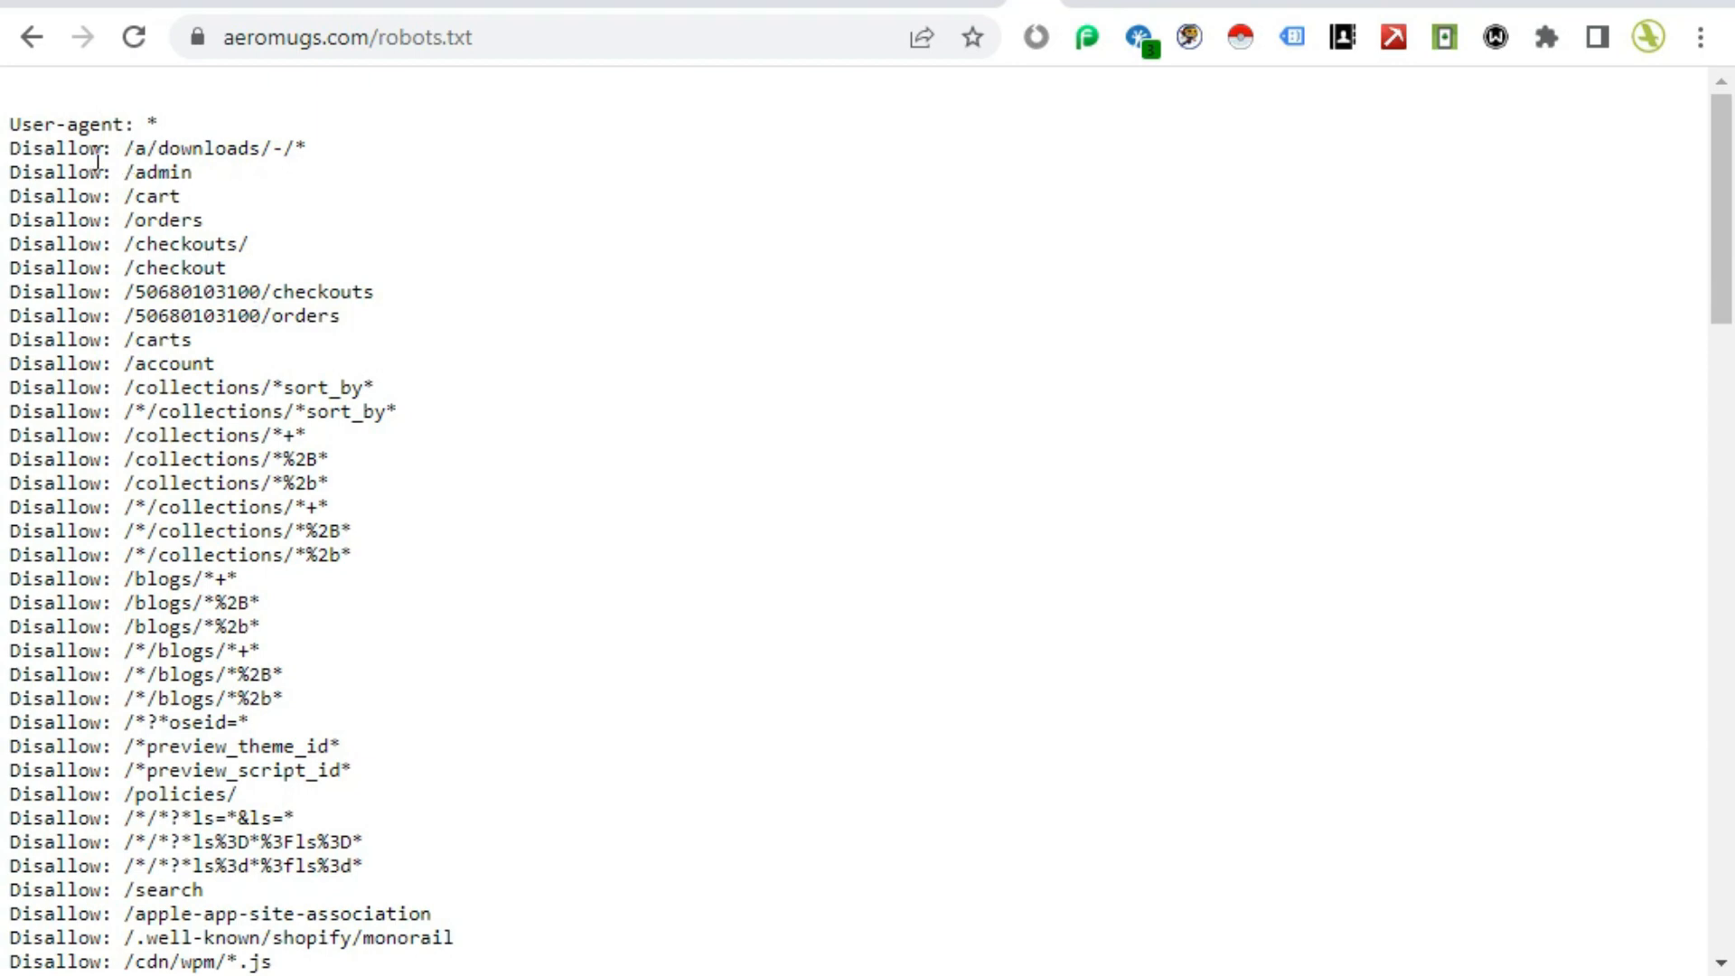
Step: Examine the Disallow rules listed for all user agents in the live robots.txt file
left_click_drag(126, 155, 318, 166)
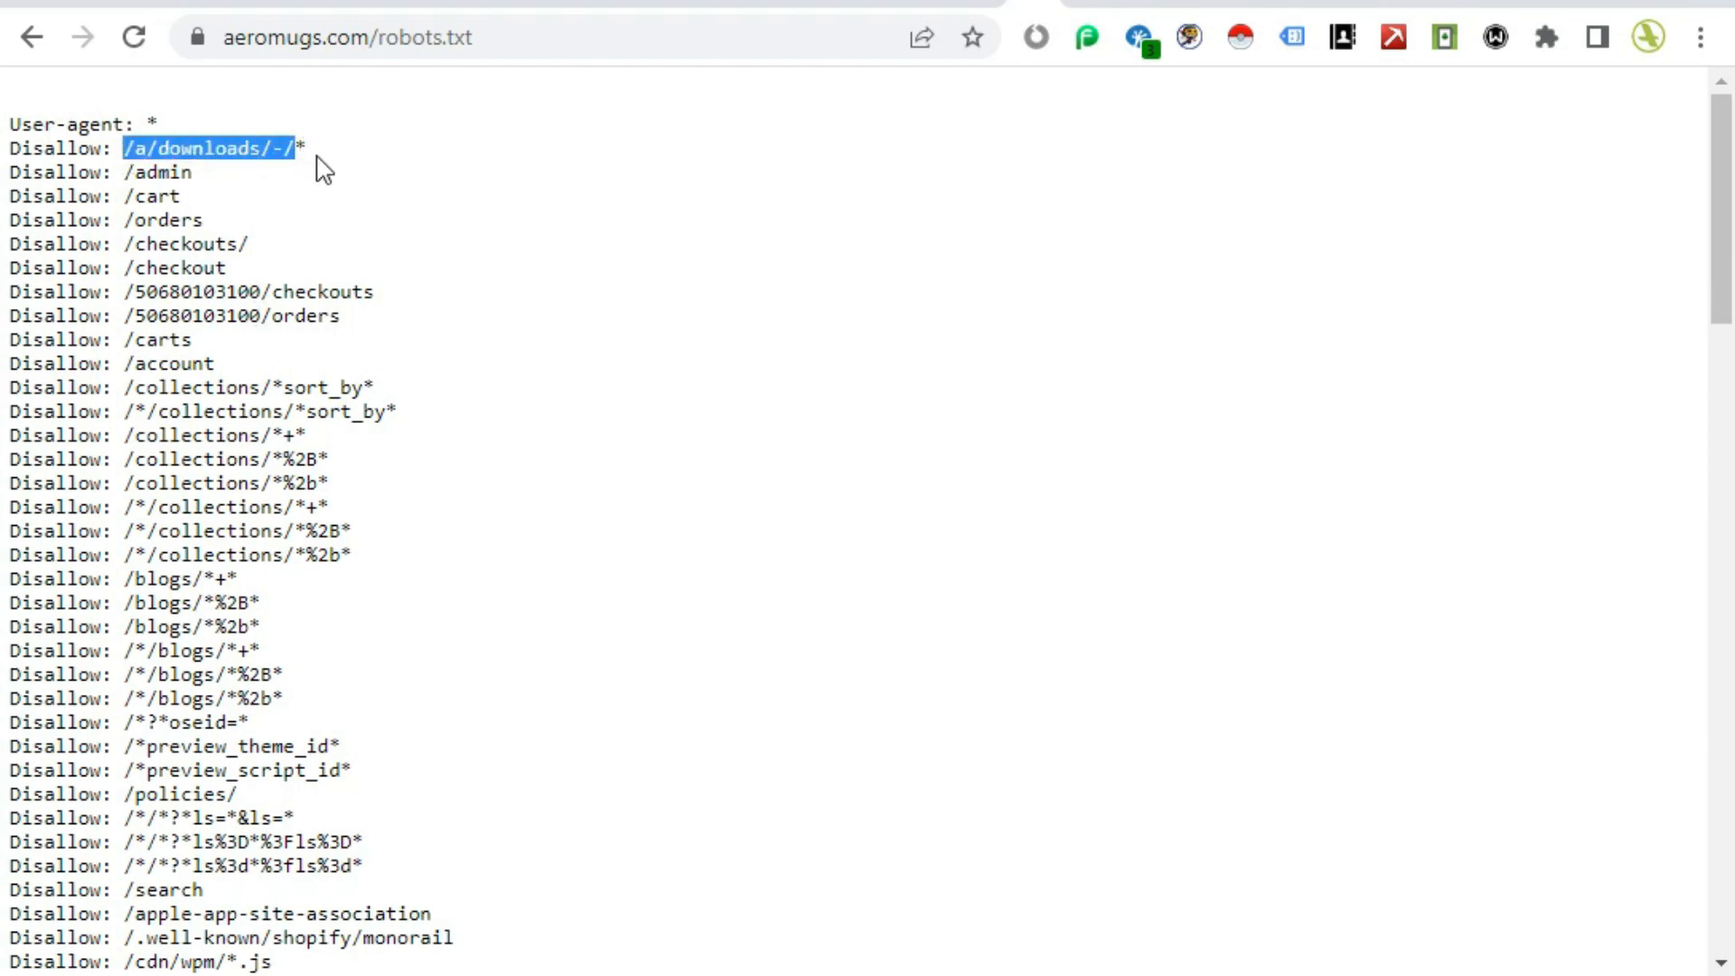
left_click(253, 185)
left_click_drag(126, 172, 229, 182)
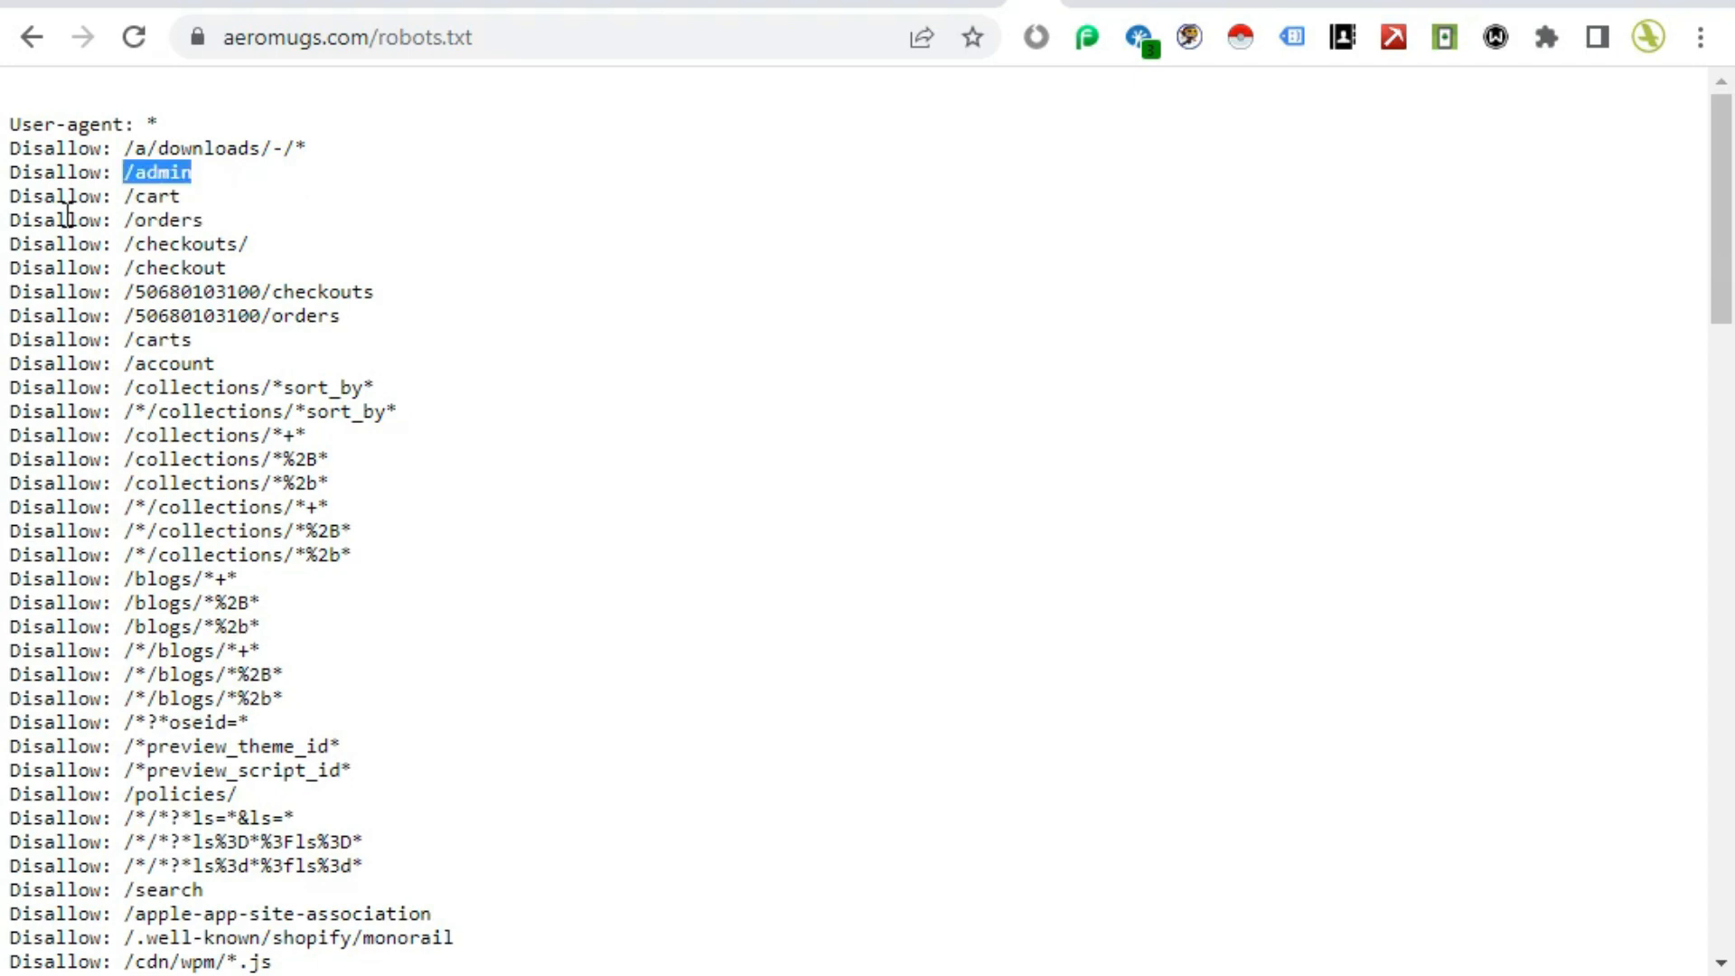
left_click(134, 186)
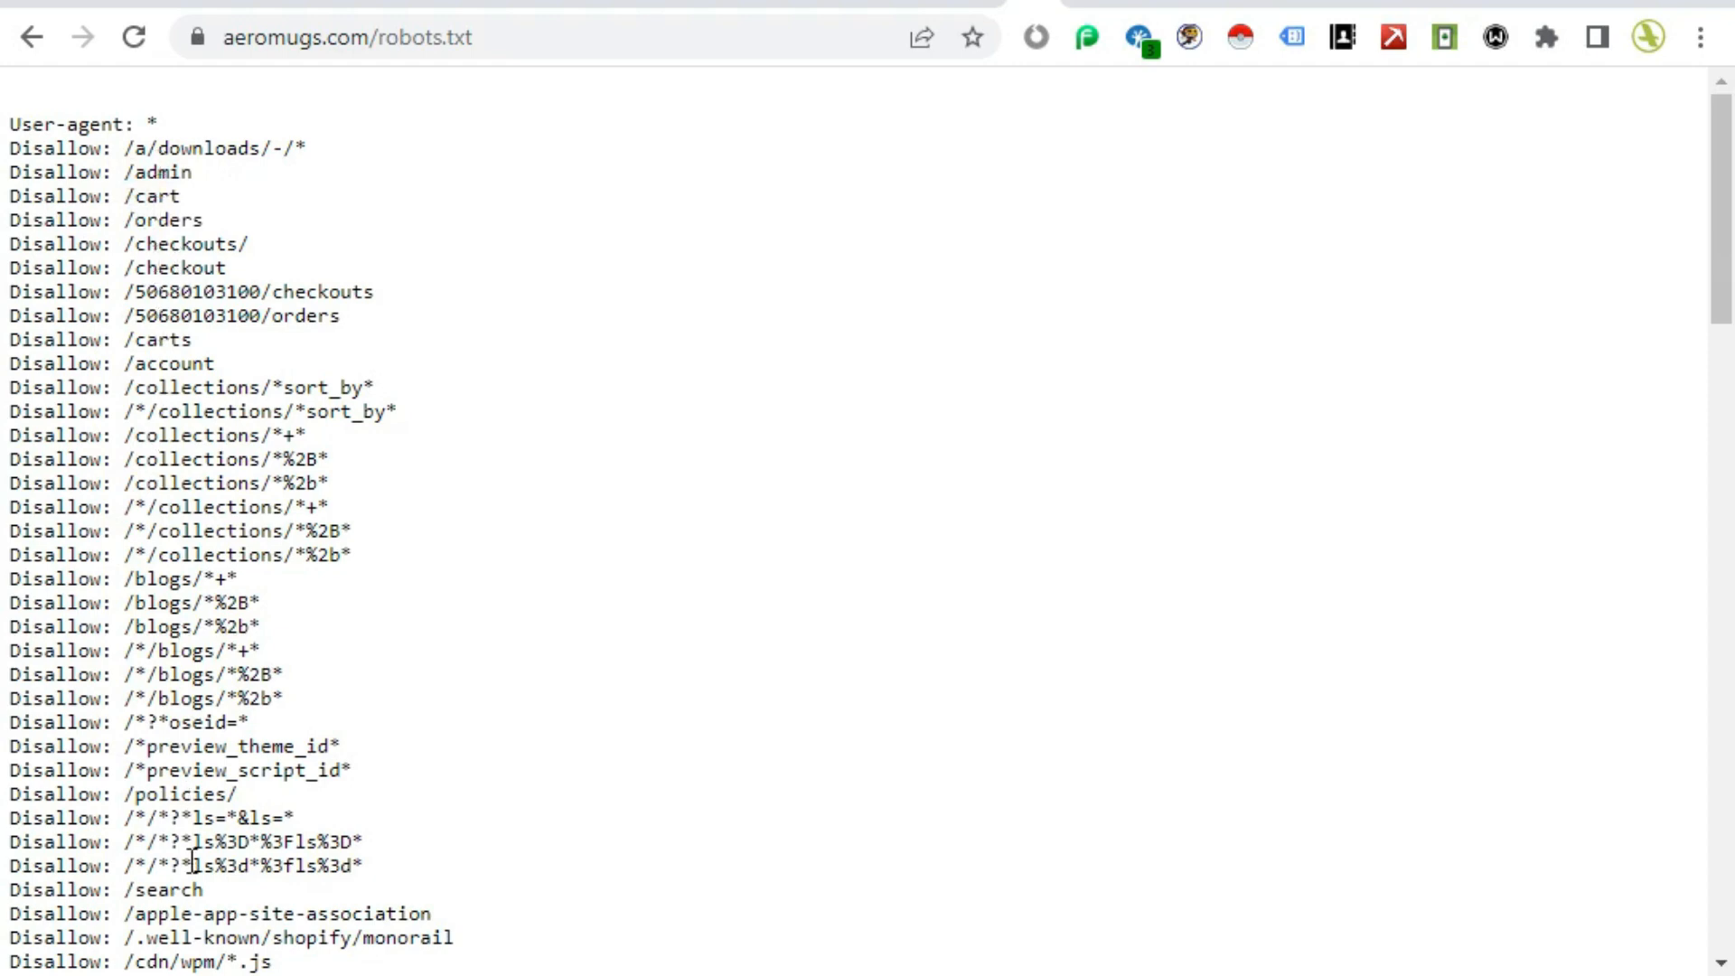
scroll(192, 859, "down", 2)
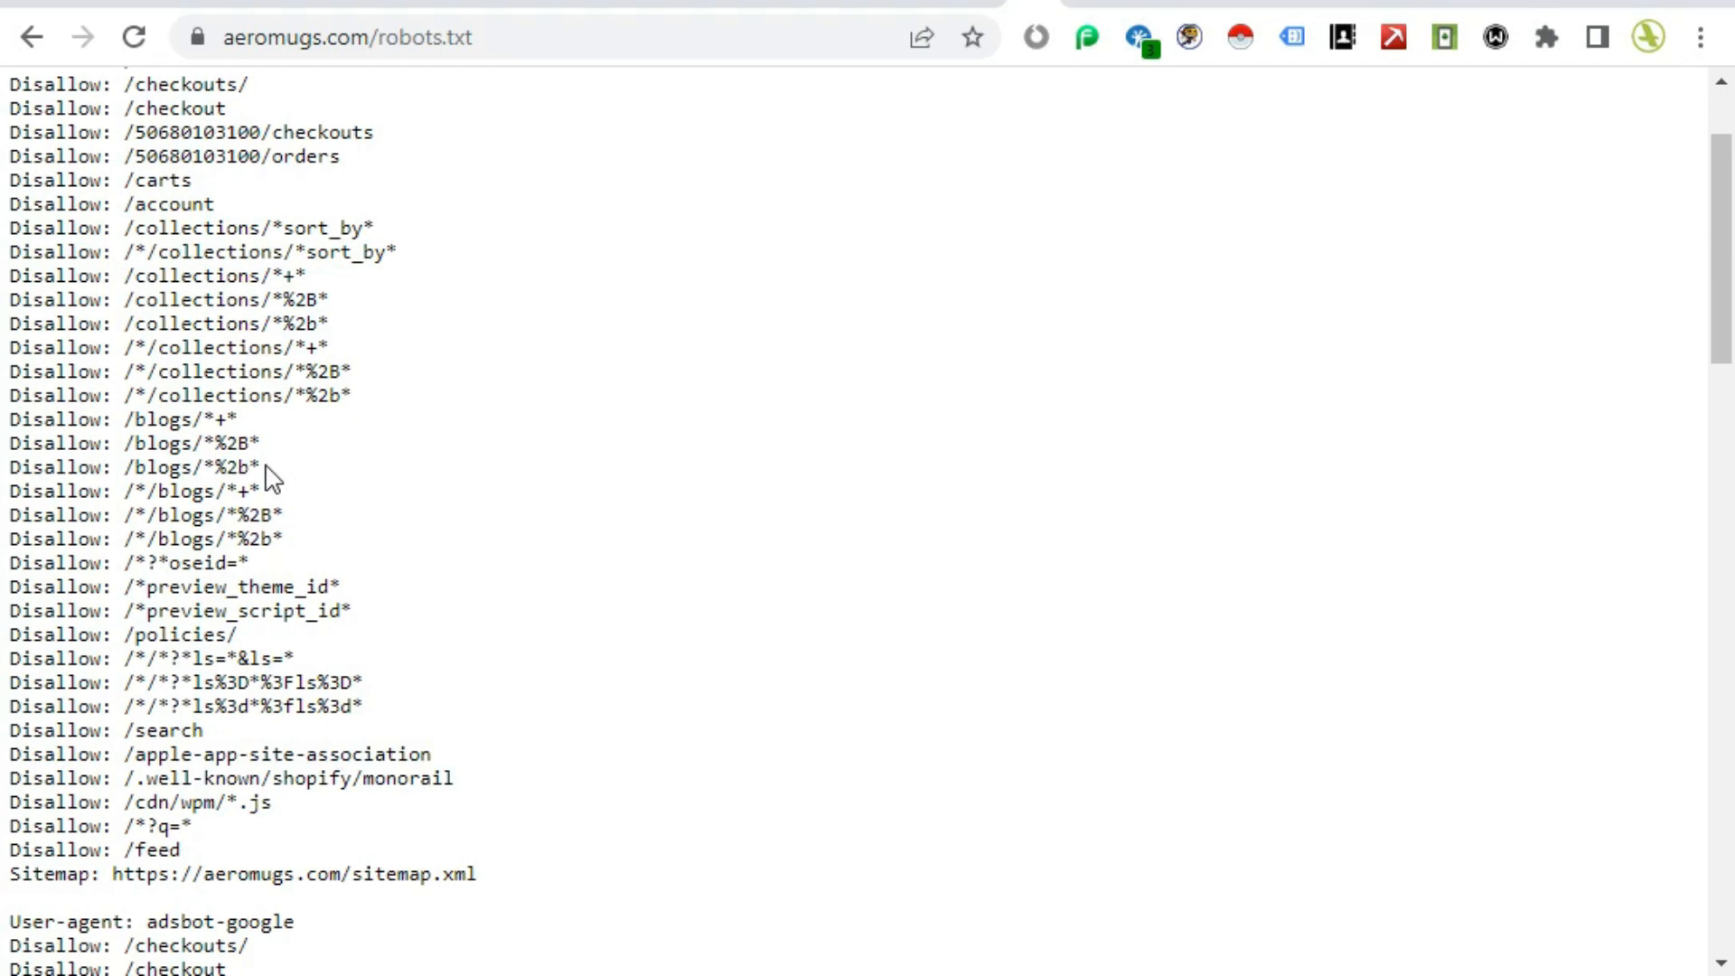
scroll(198, 572, "down", 2)
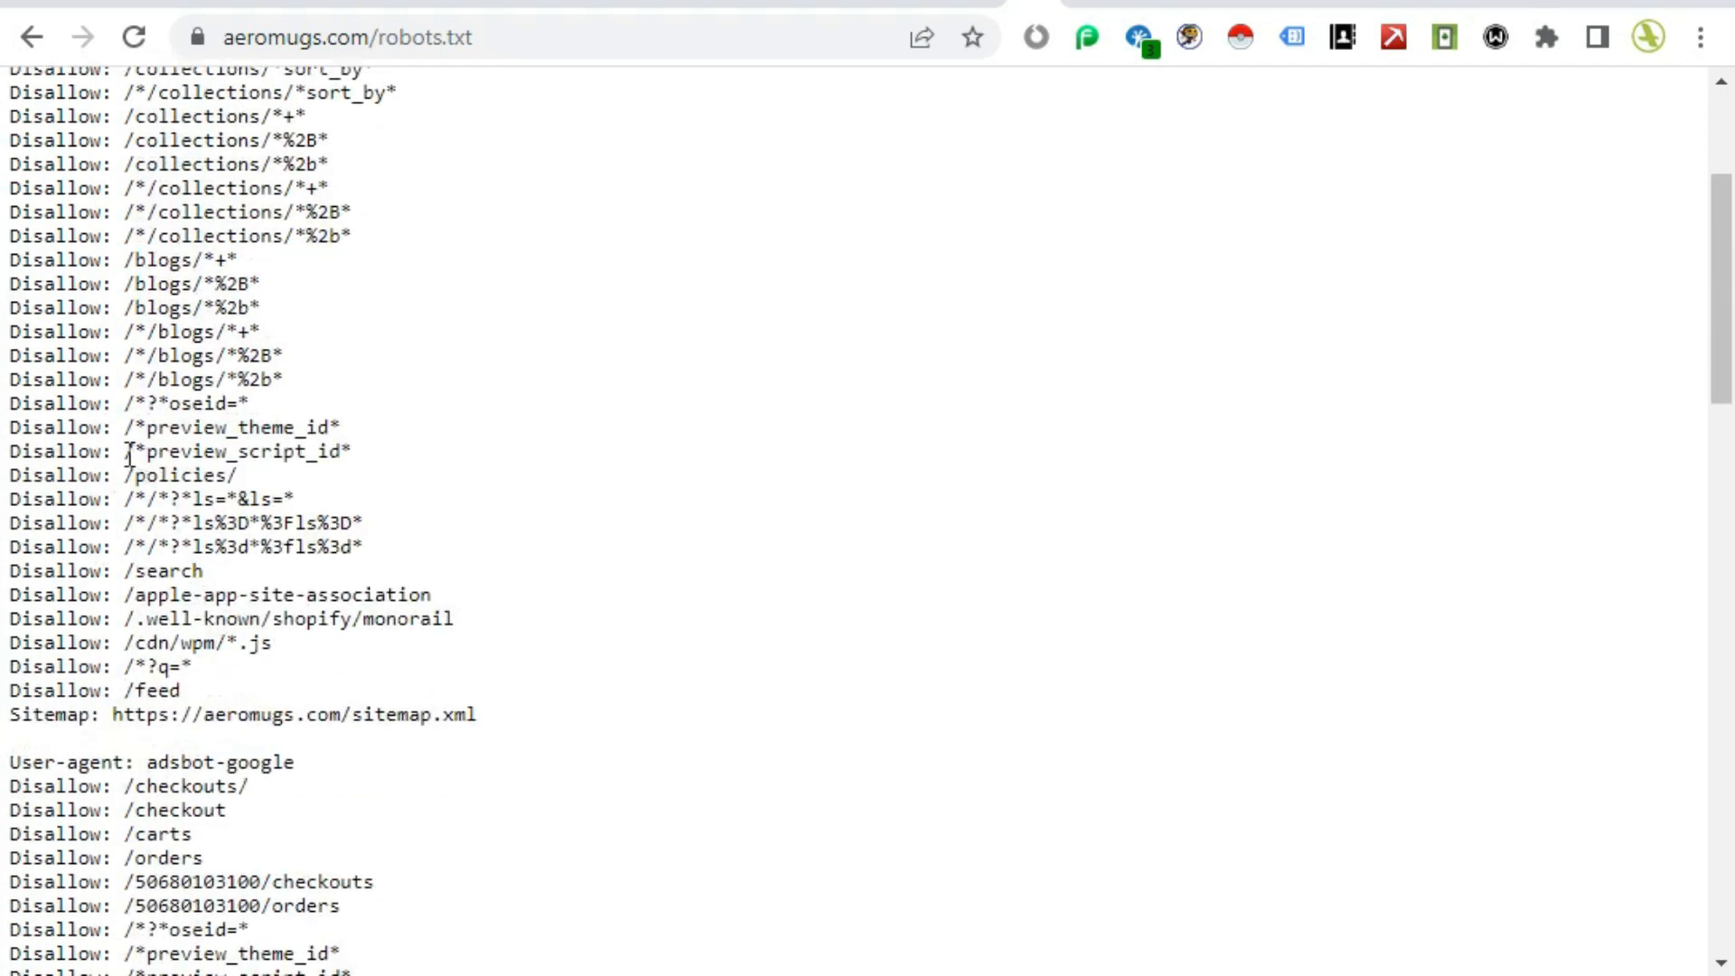
left_click_drag(128, 452, 353, 457)
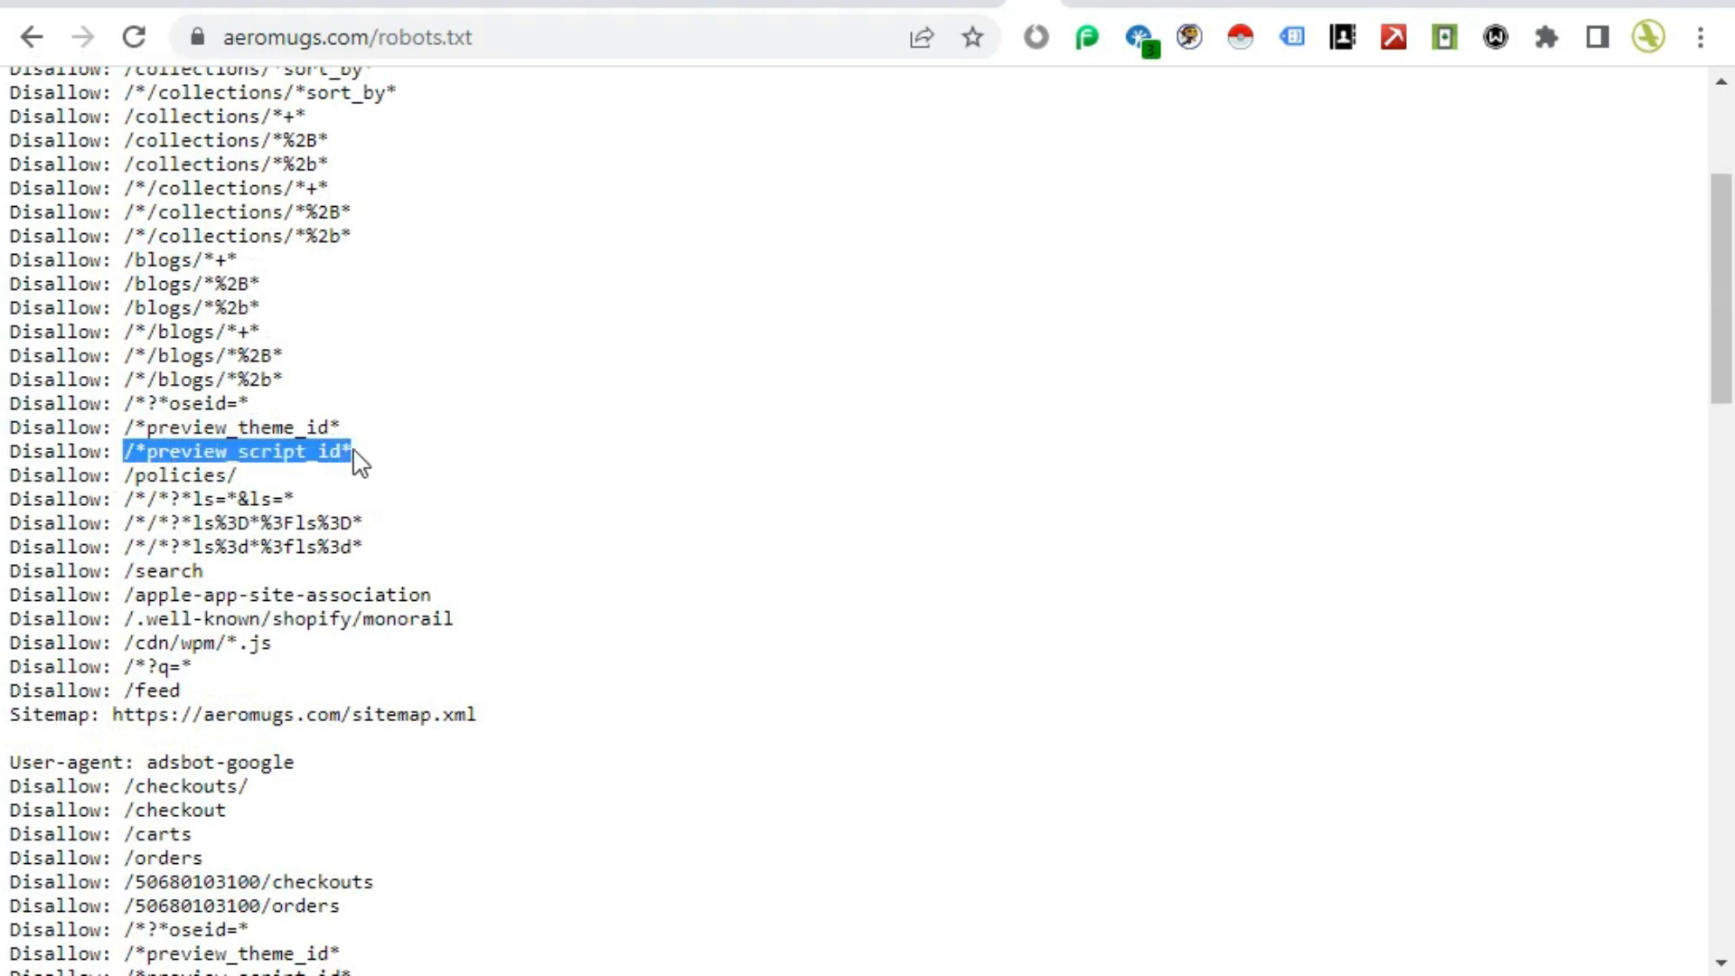
Step: Switch to Search Console and show 100 rows per page to scan all Discovered – currently not indexed URLs
left_click(387, 5)
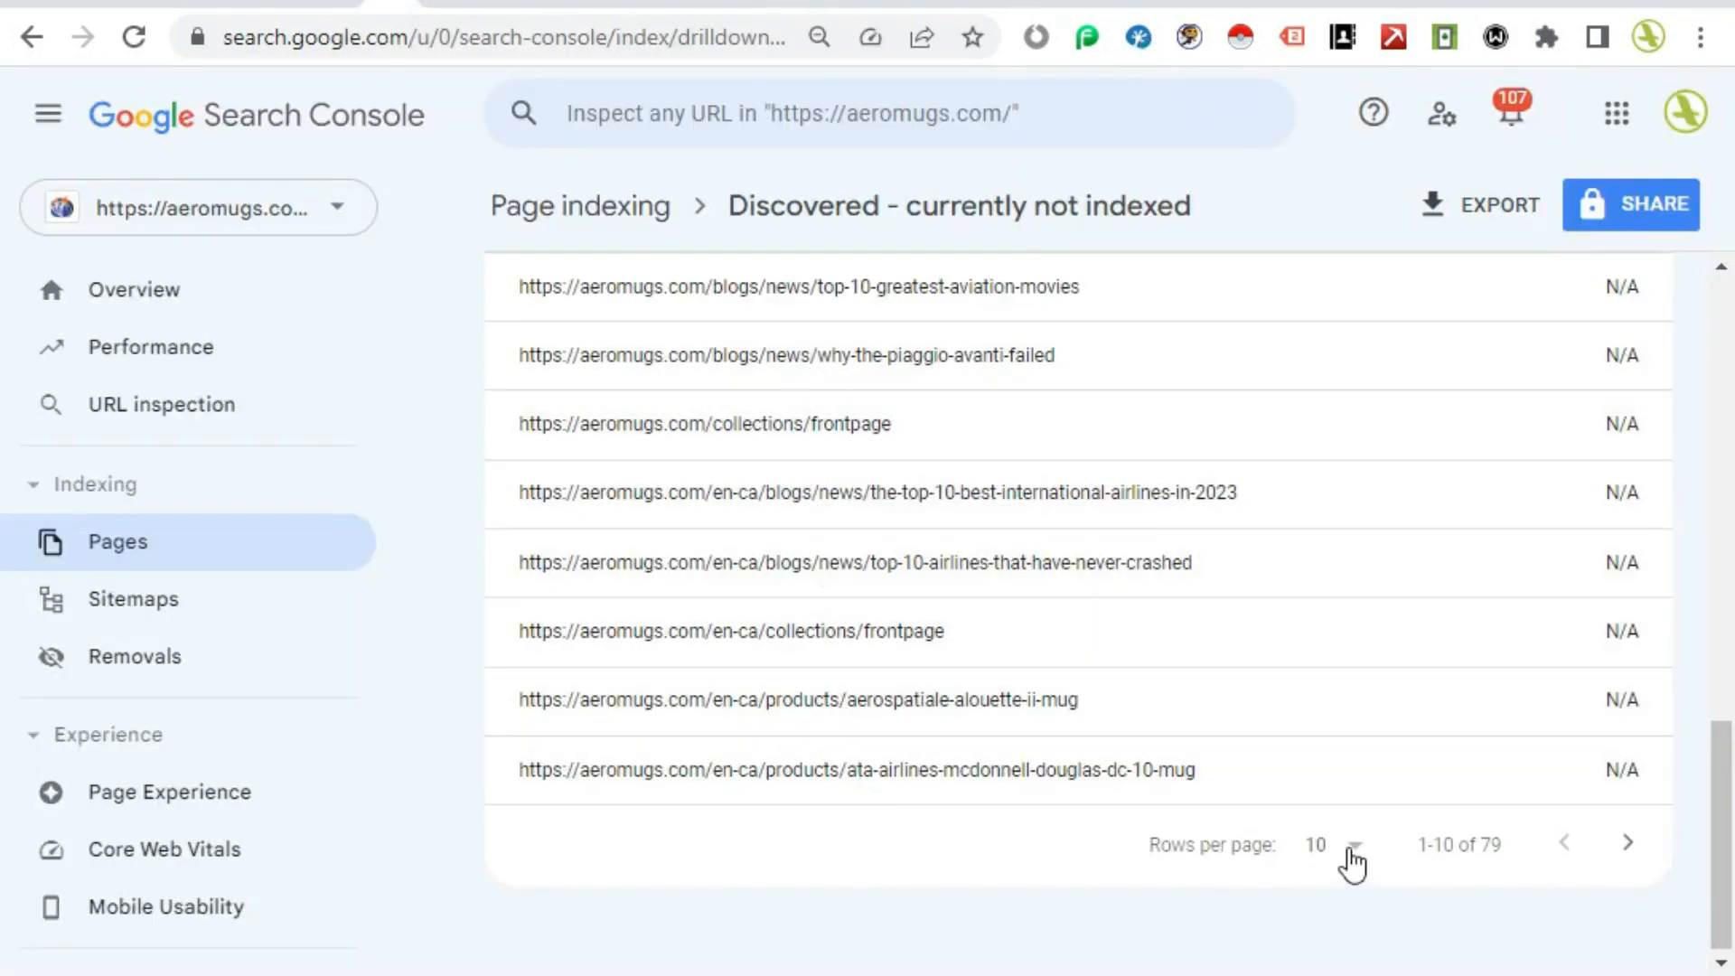
left_click(1357, 854)
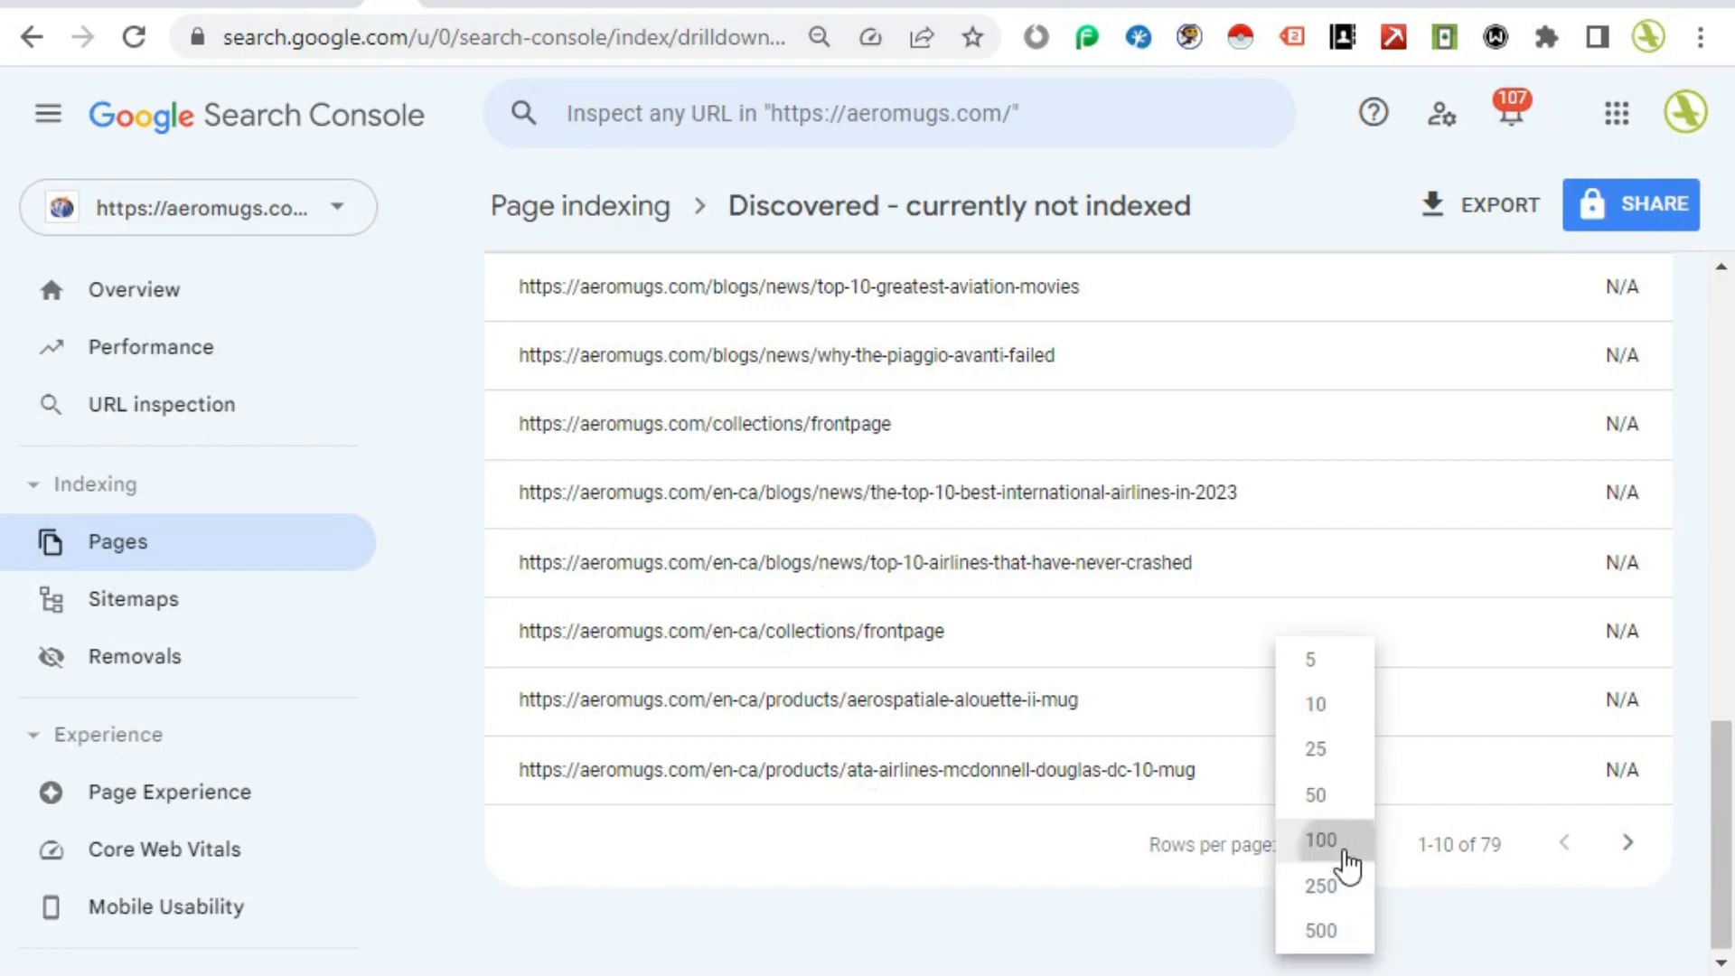
left_click(1346, 845)
scroll(1226, 713, "down", 5)
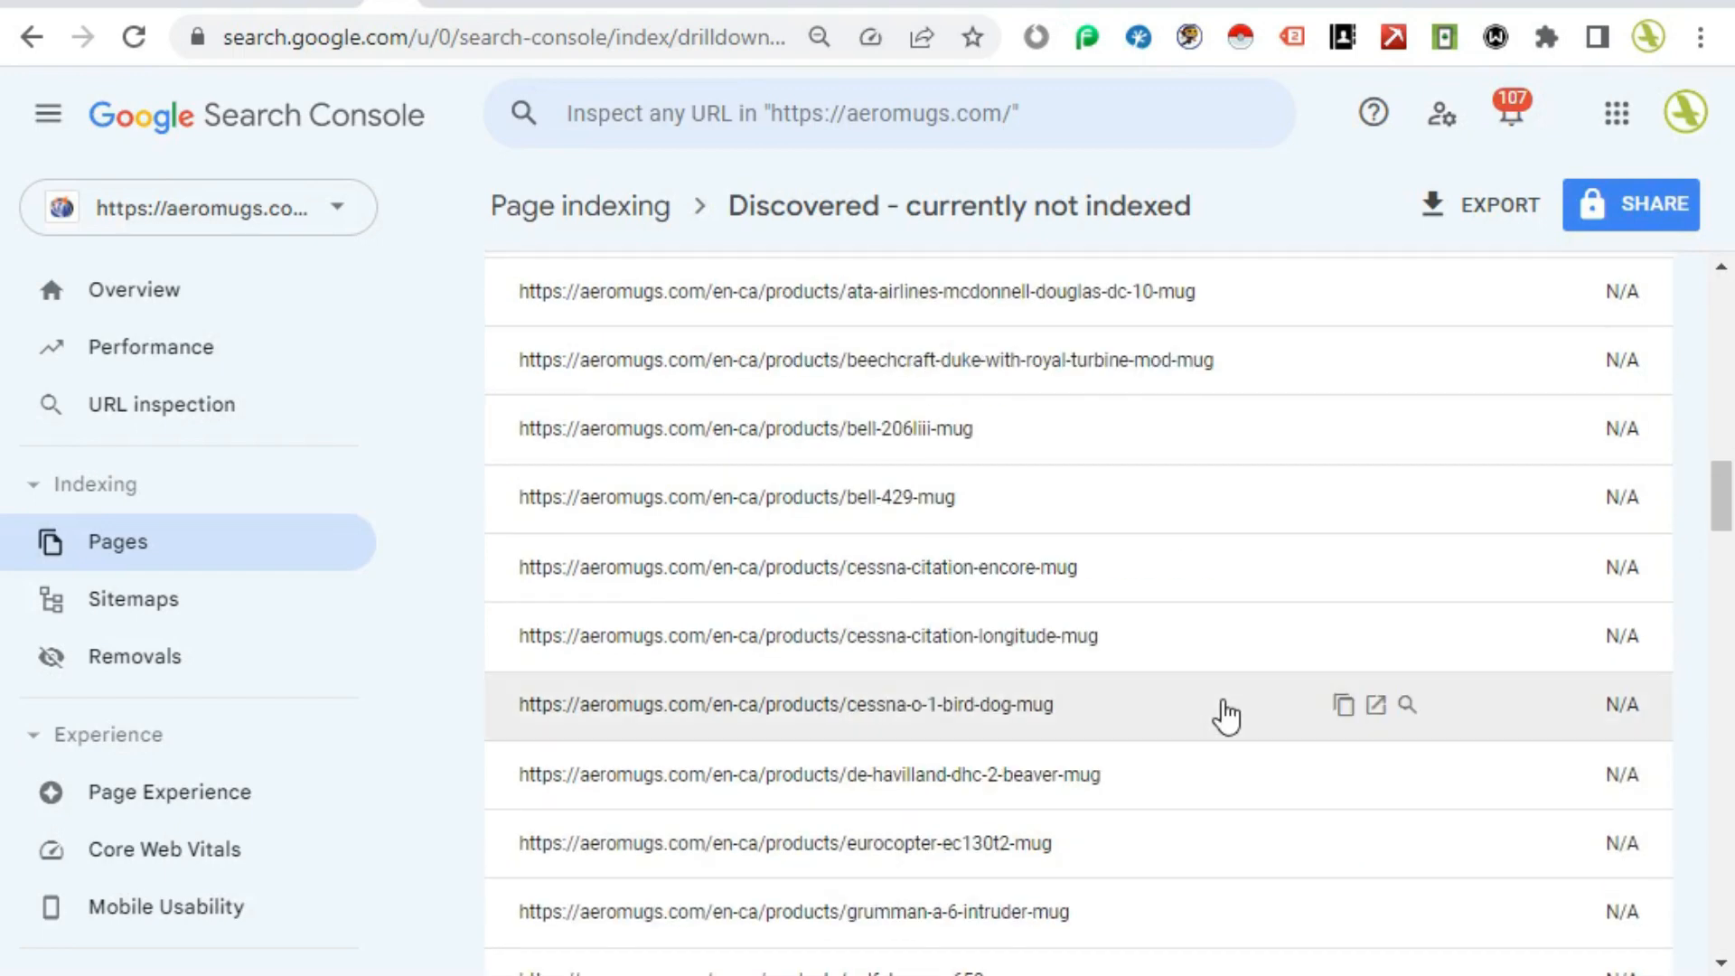
scroll(1225, 716, "down", 3)
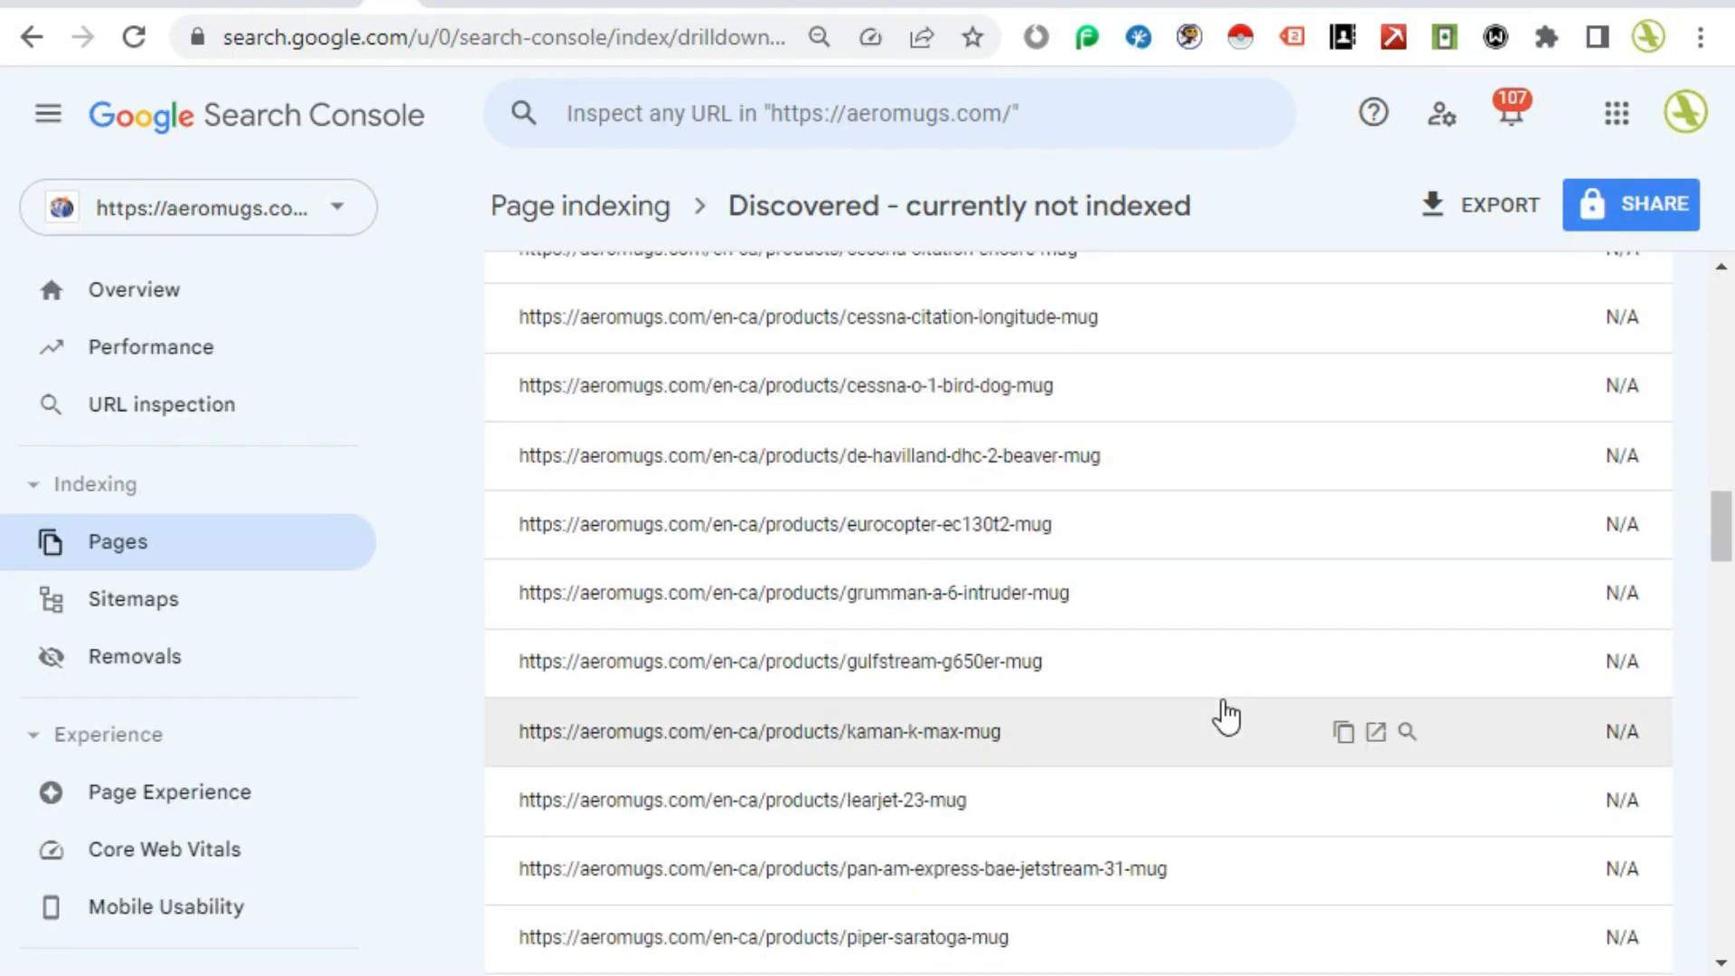
scroll(1226, 716, "down", 4)
scroll(1225, 716, "down", 8)
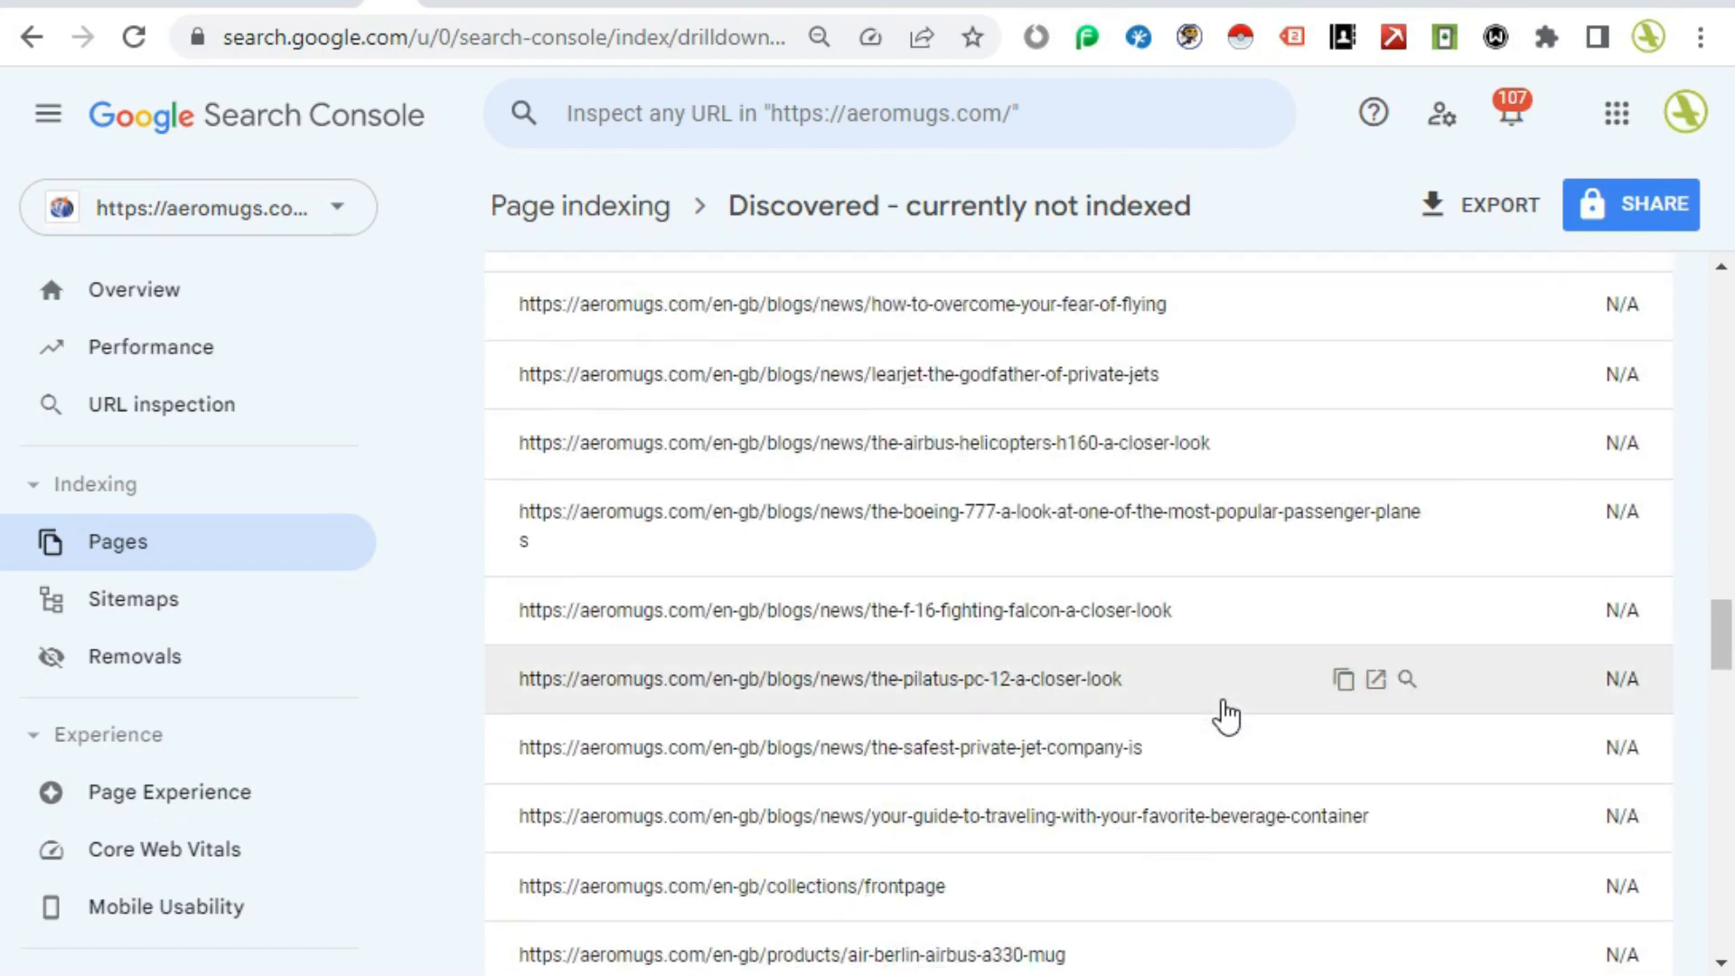
scroll(1226, 716, "down", 10)
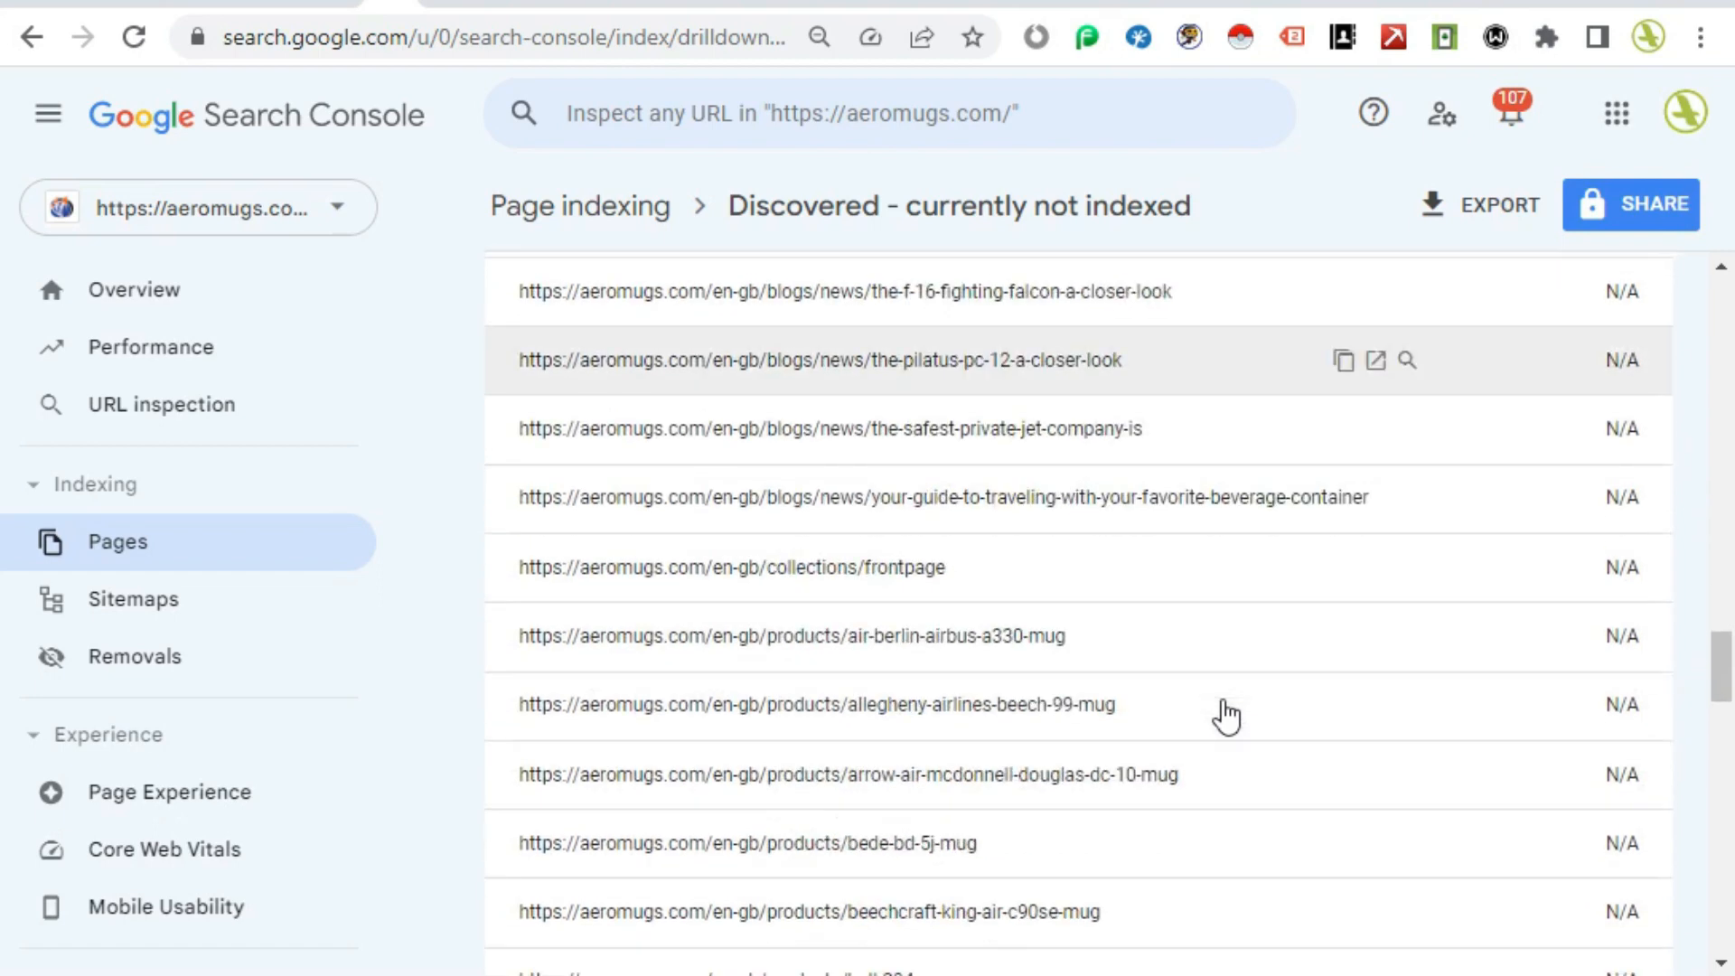
scroll(1225, 715, "down", 7)
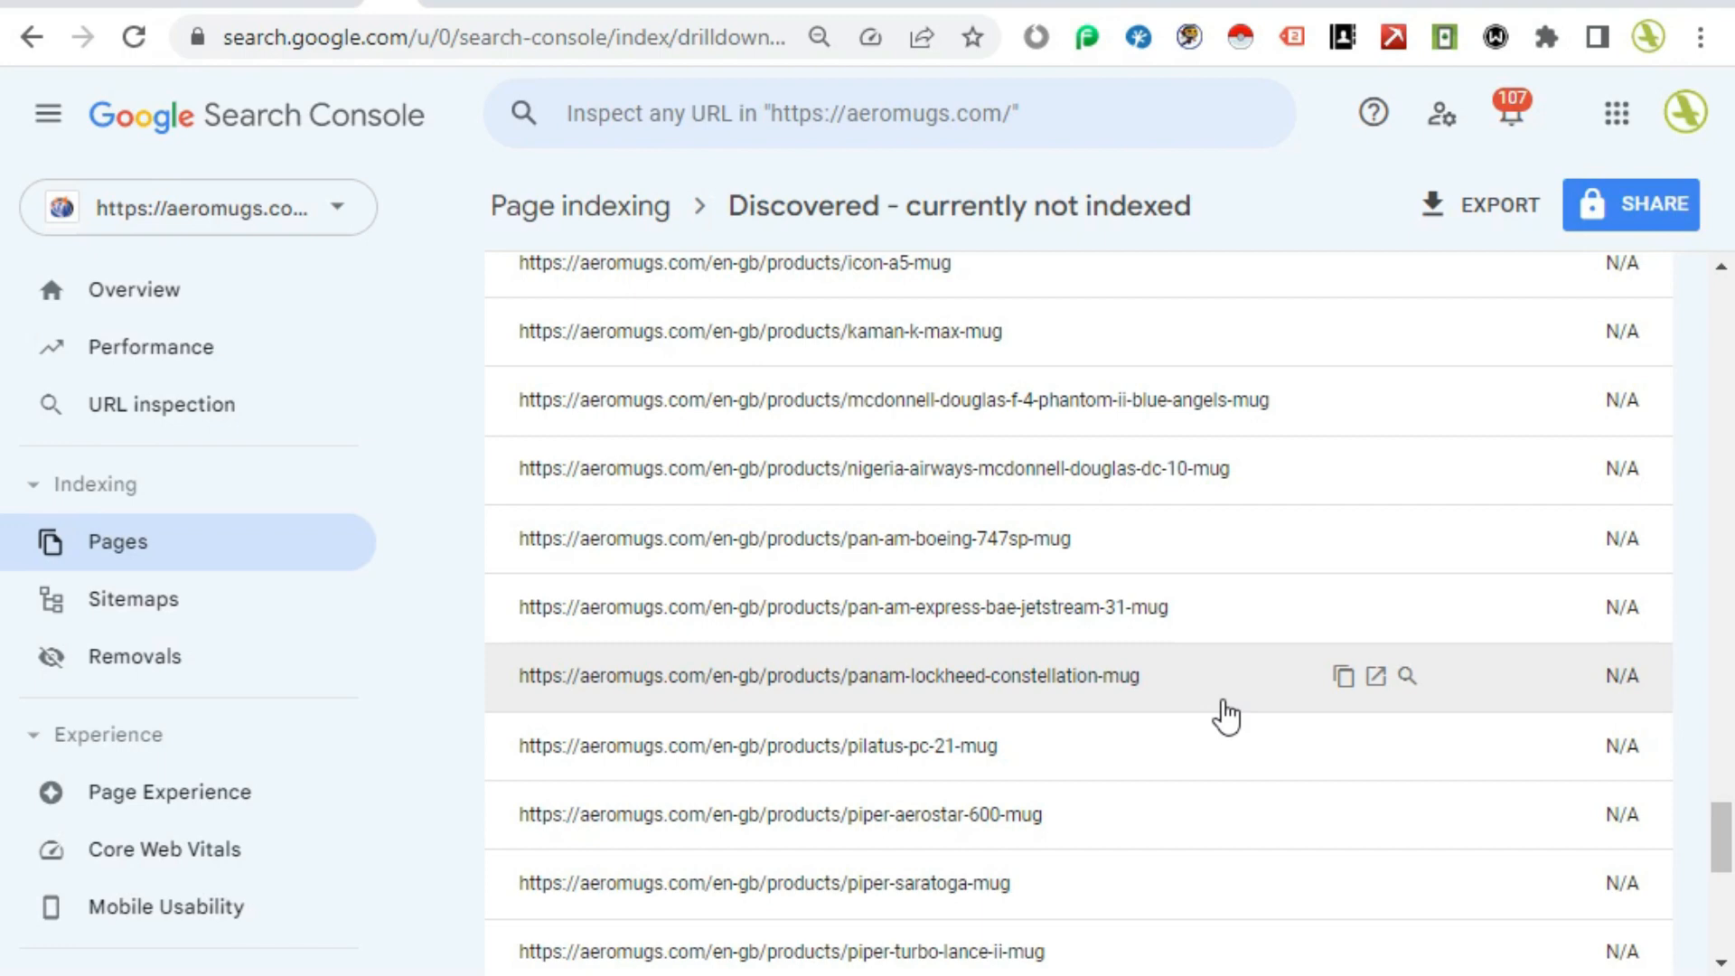
scroll(1225, 716, "down", 5)
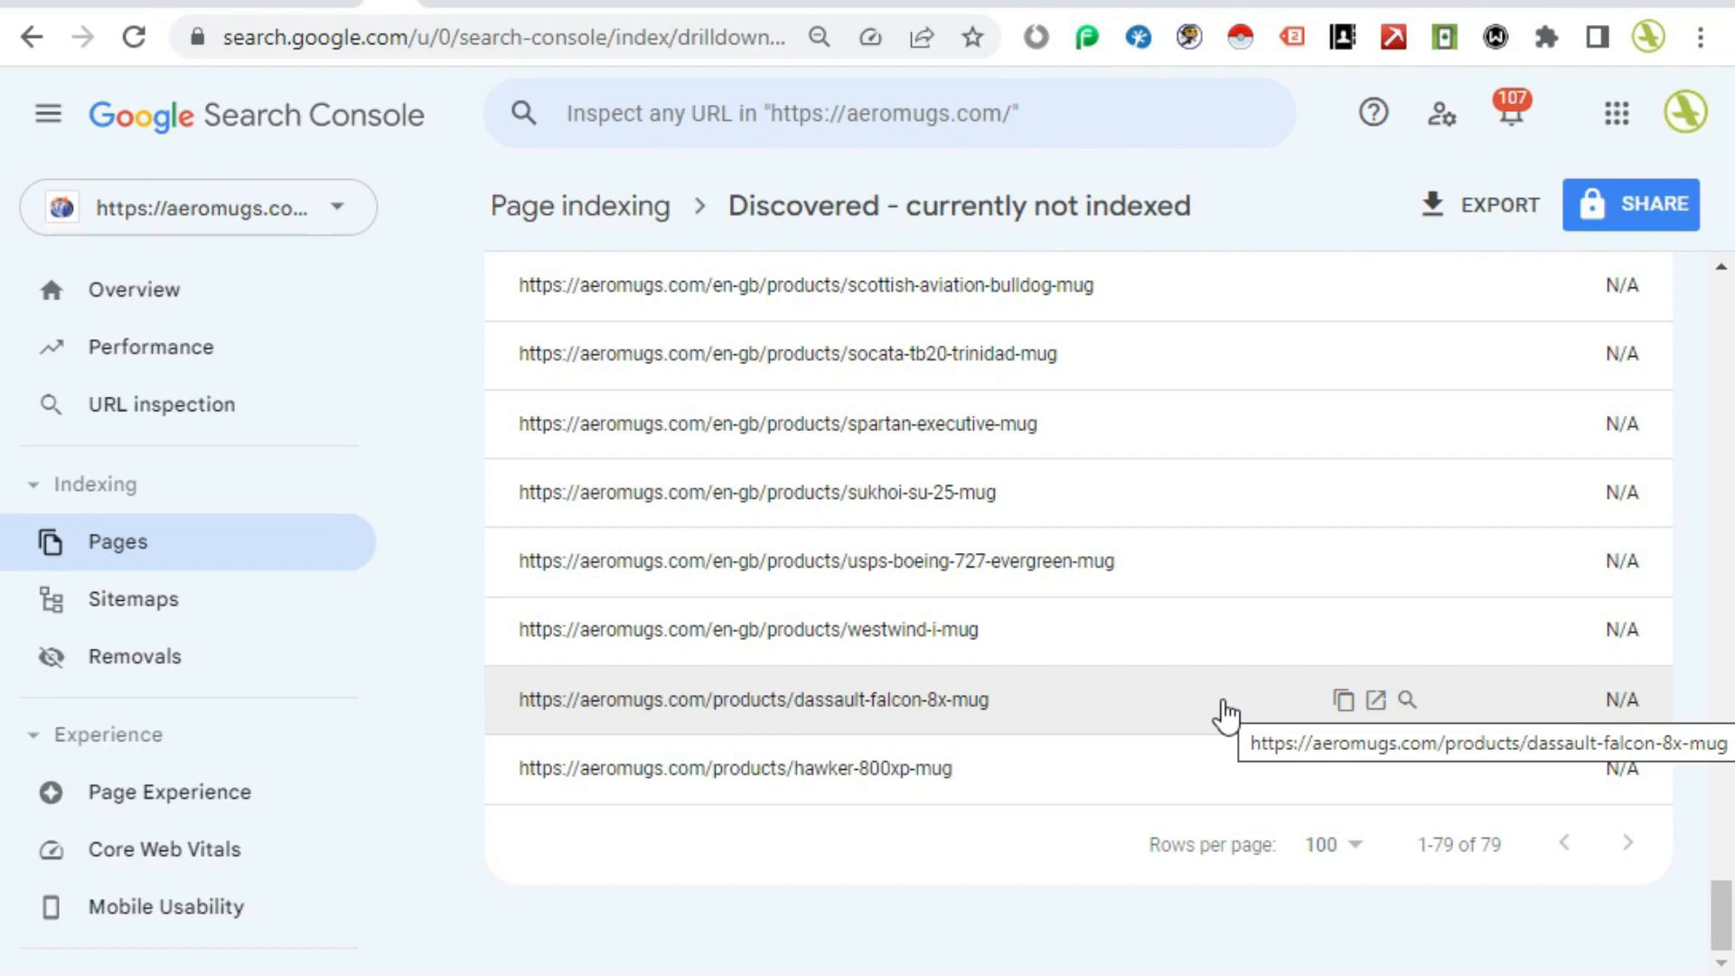
scroll(962, 854, "up", 3)
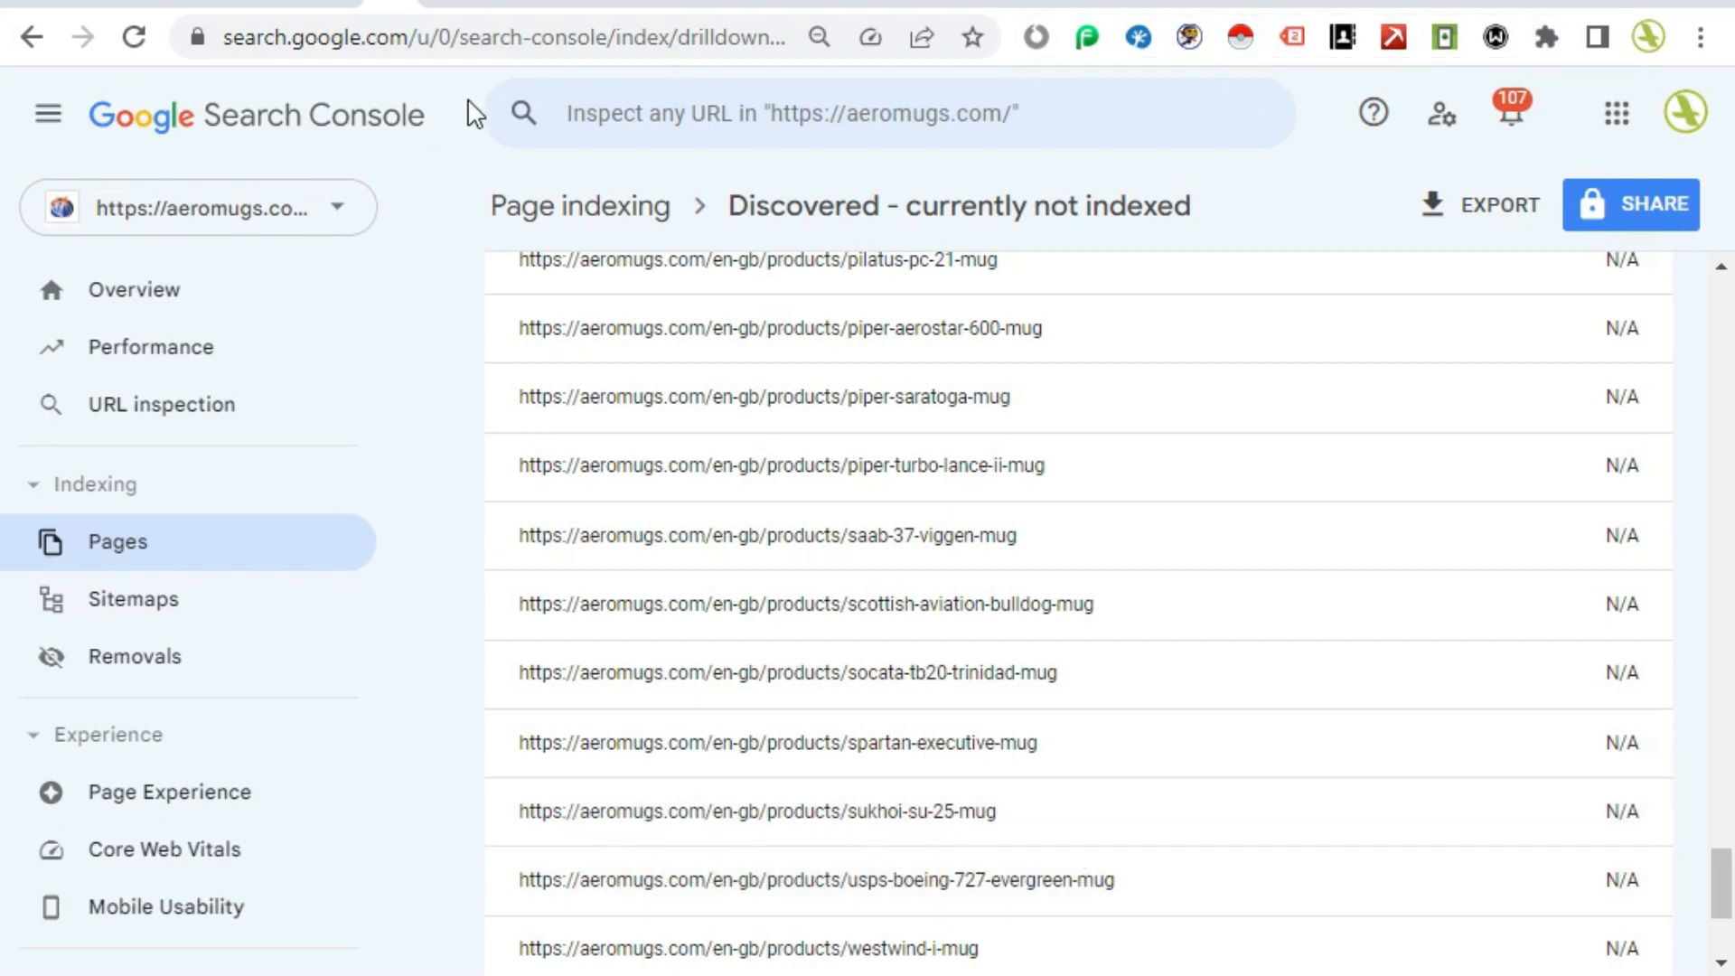
Step: Return to the robots.txt tab and read the remaining user-agent groups and crawl-delay rules
left_click(1021, 5)
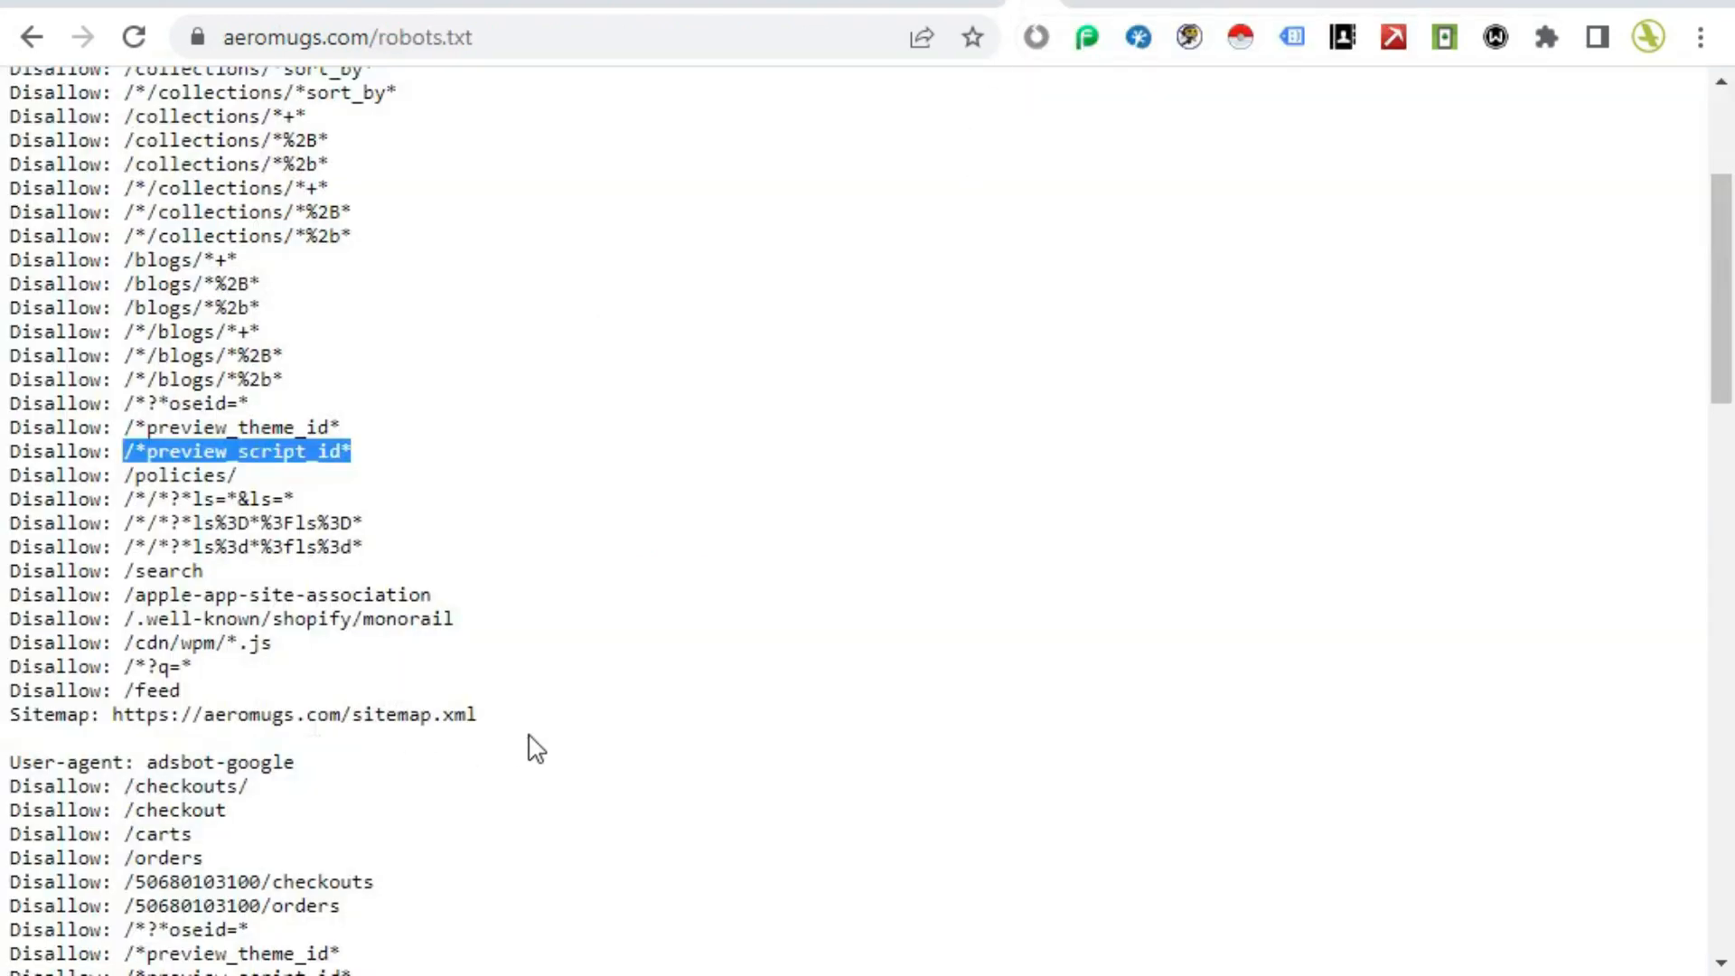
scroll(536, 749, "down", 5)
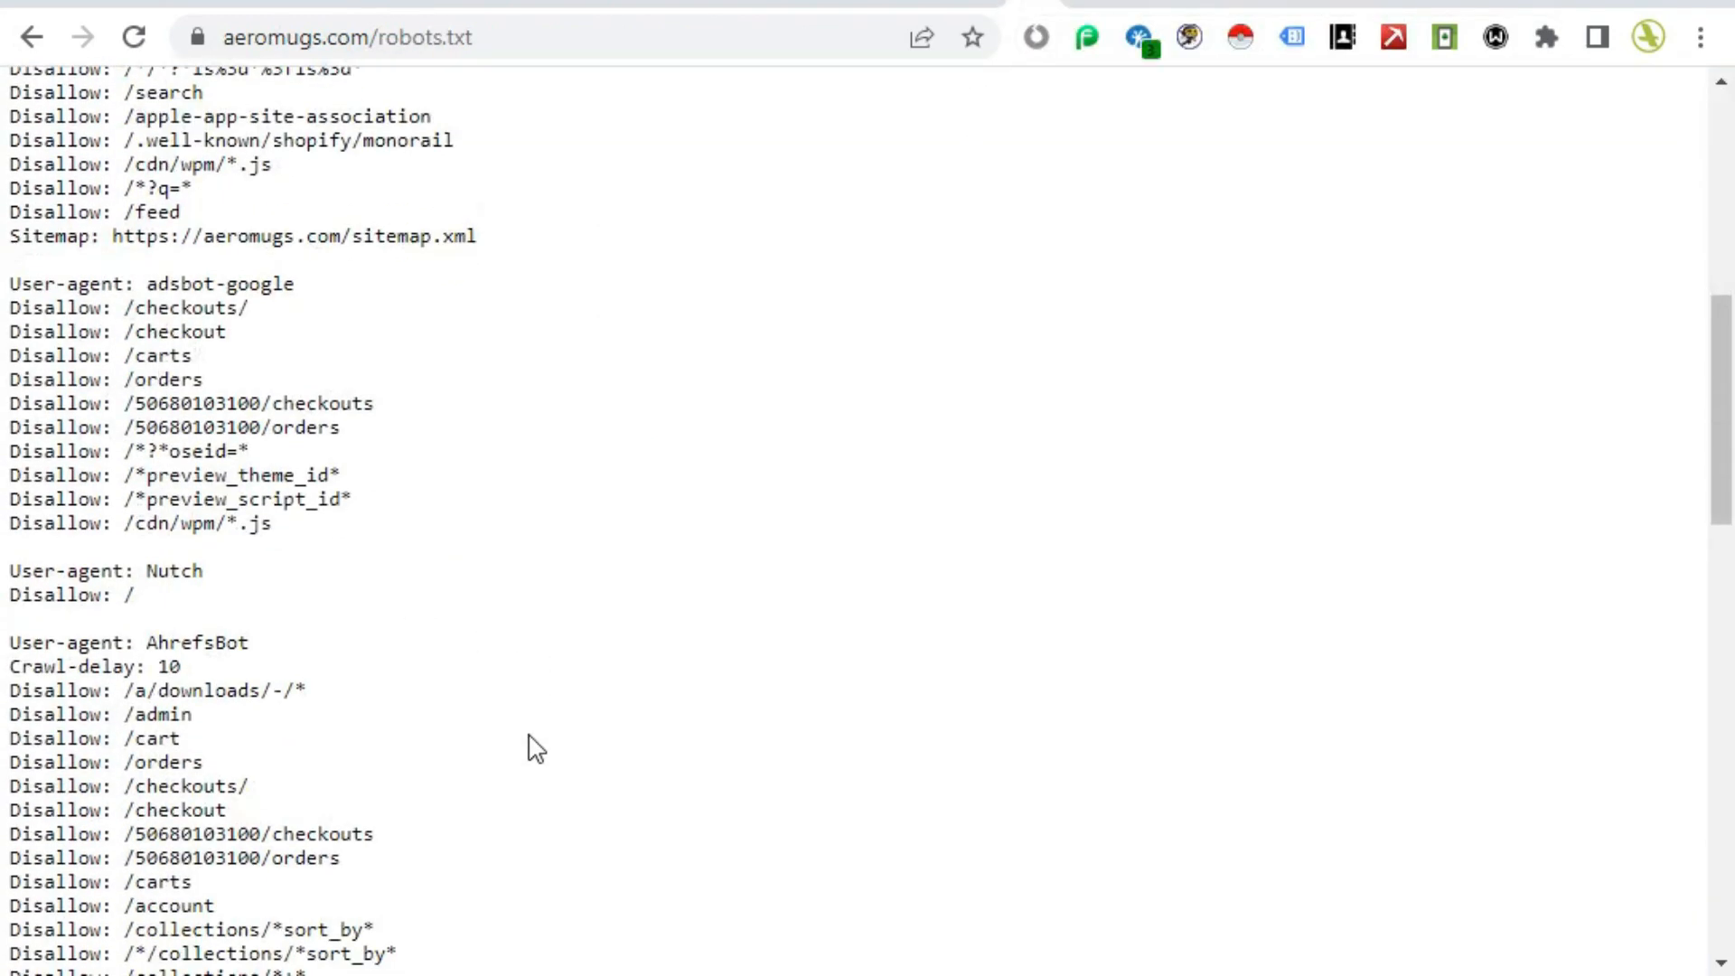
scroll(536, 748, "down", 8)
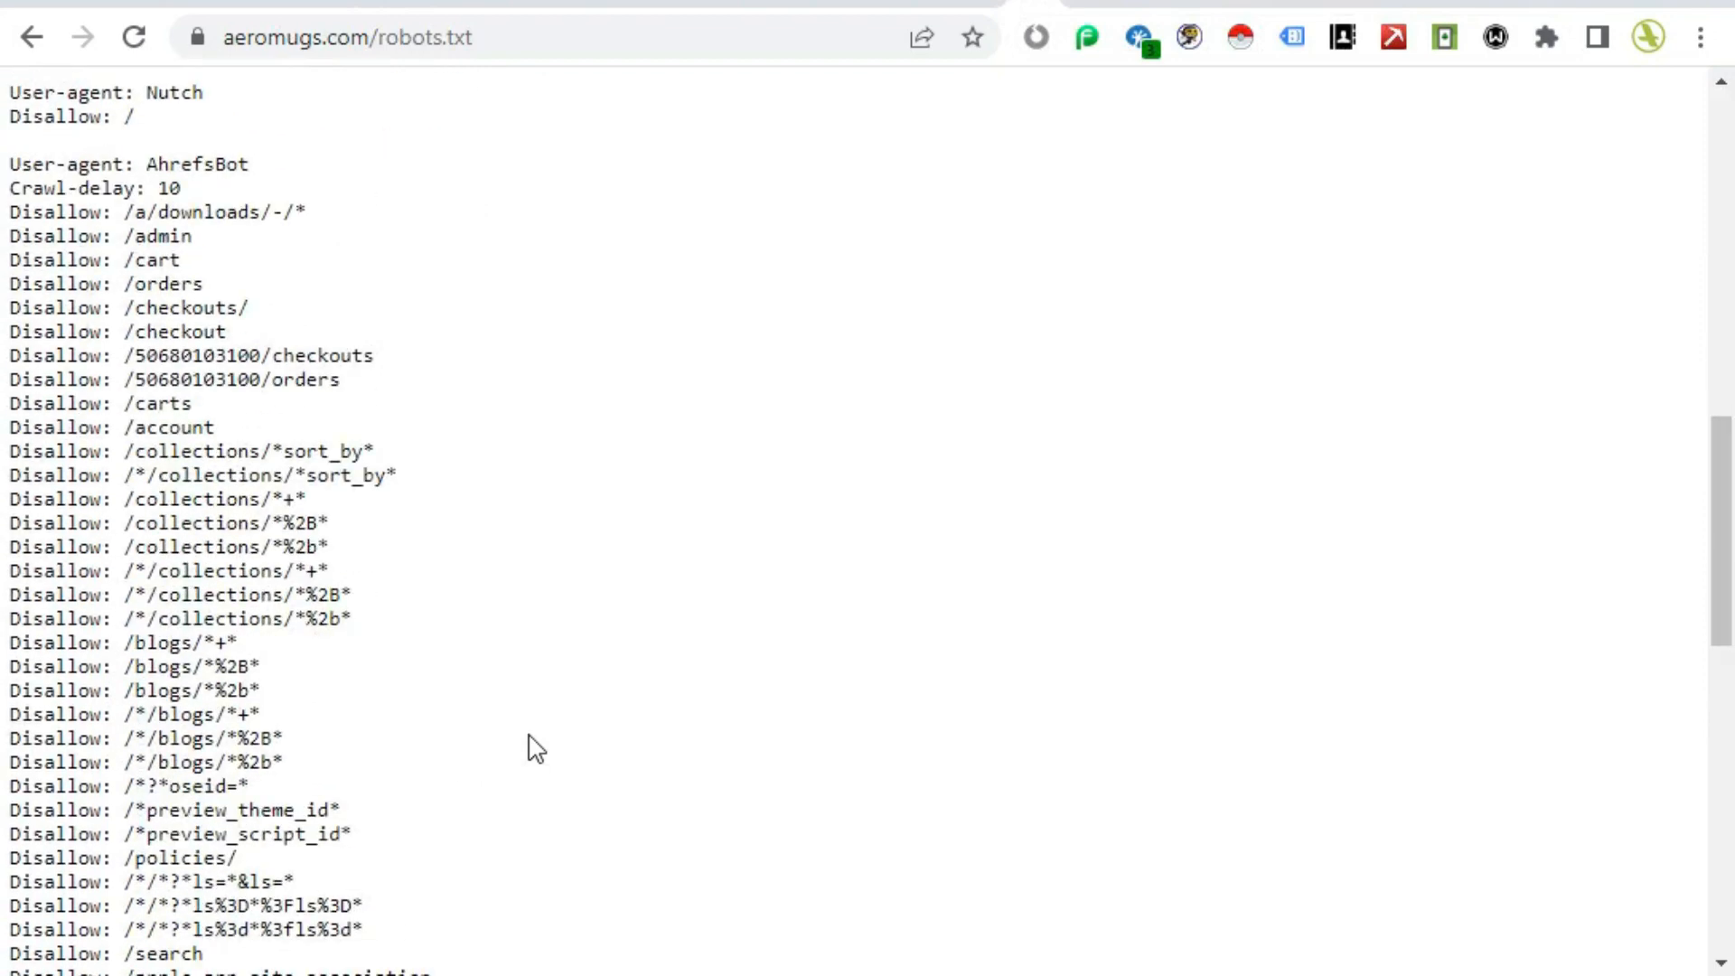
scroll(536, 748, "down", 9)
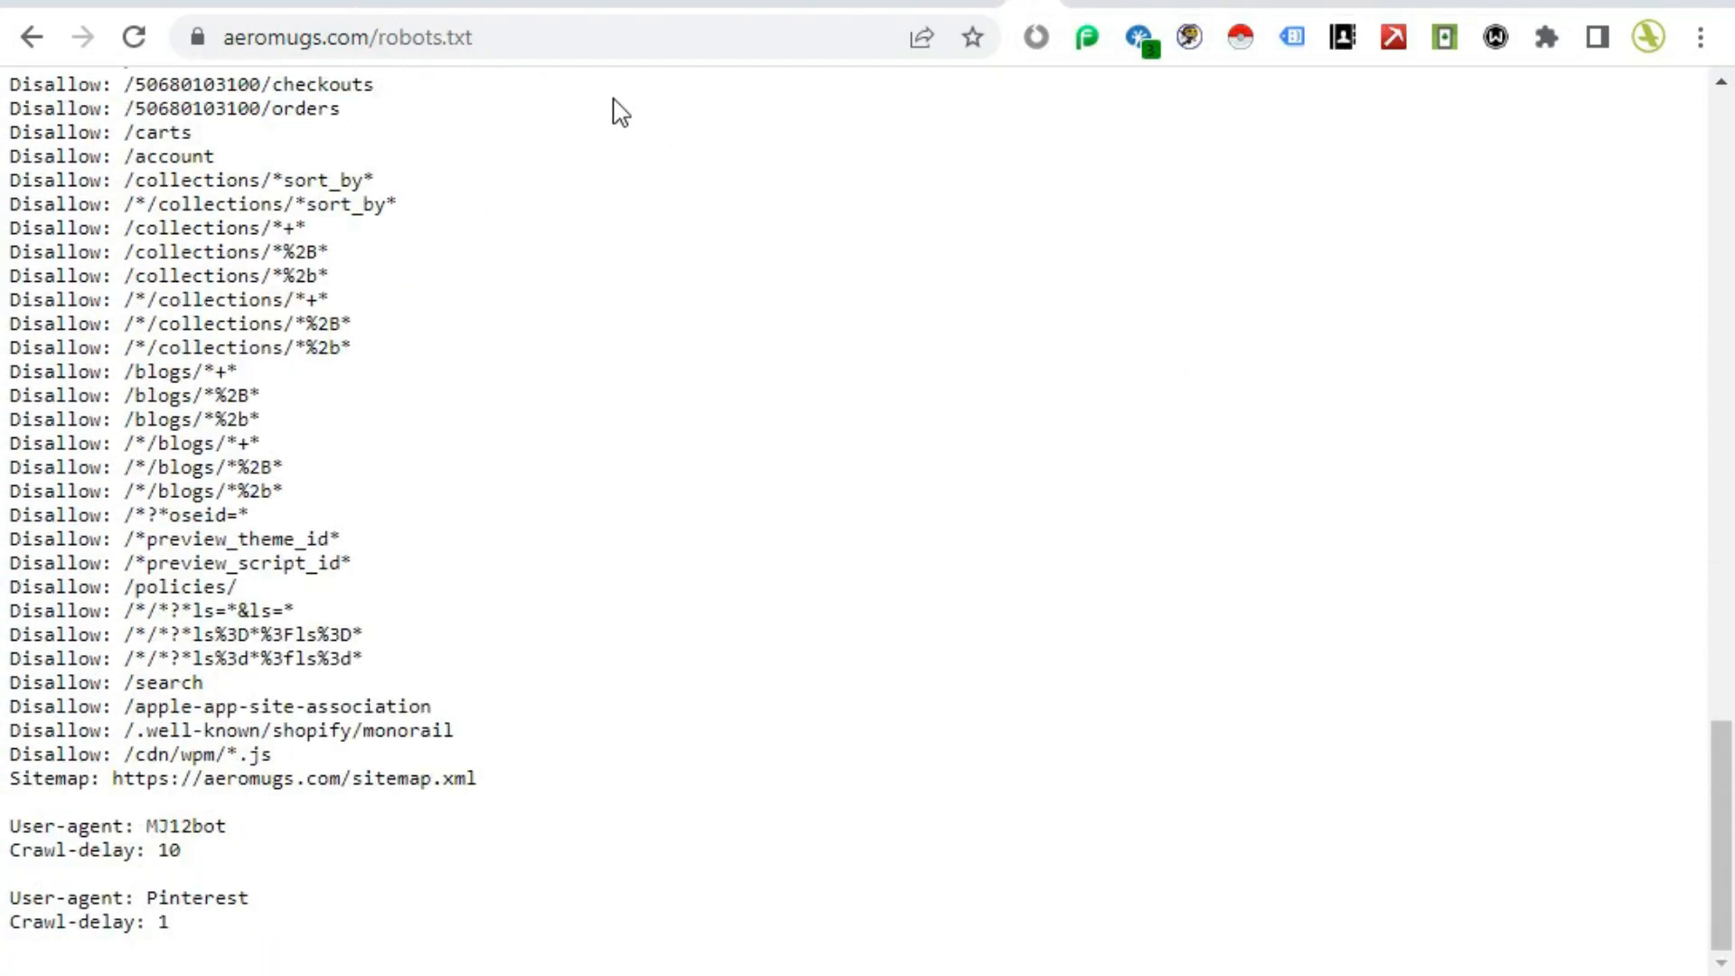
Step: Go back to the Page indexing report, open Crawled – currently not indexed, and start a new validation
left_click(390, 5)
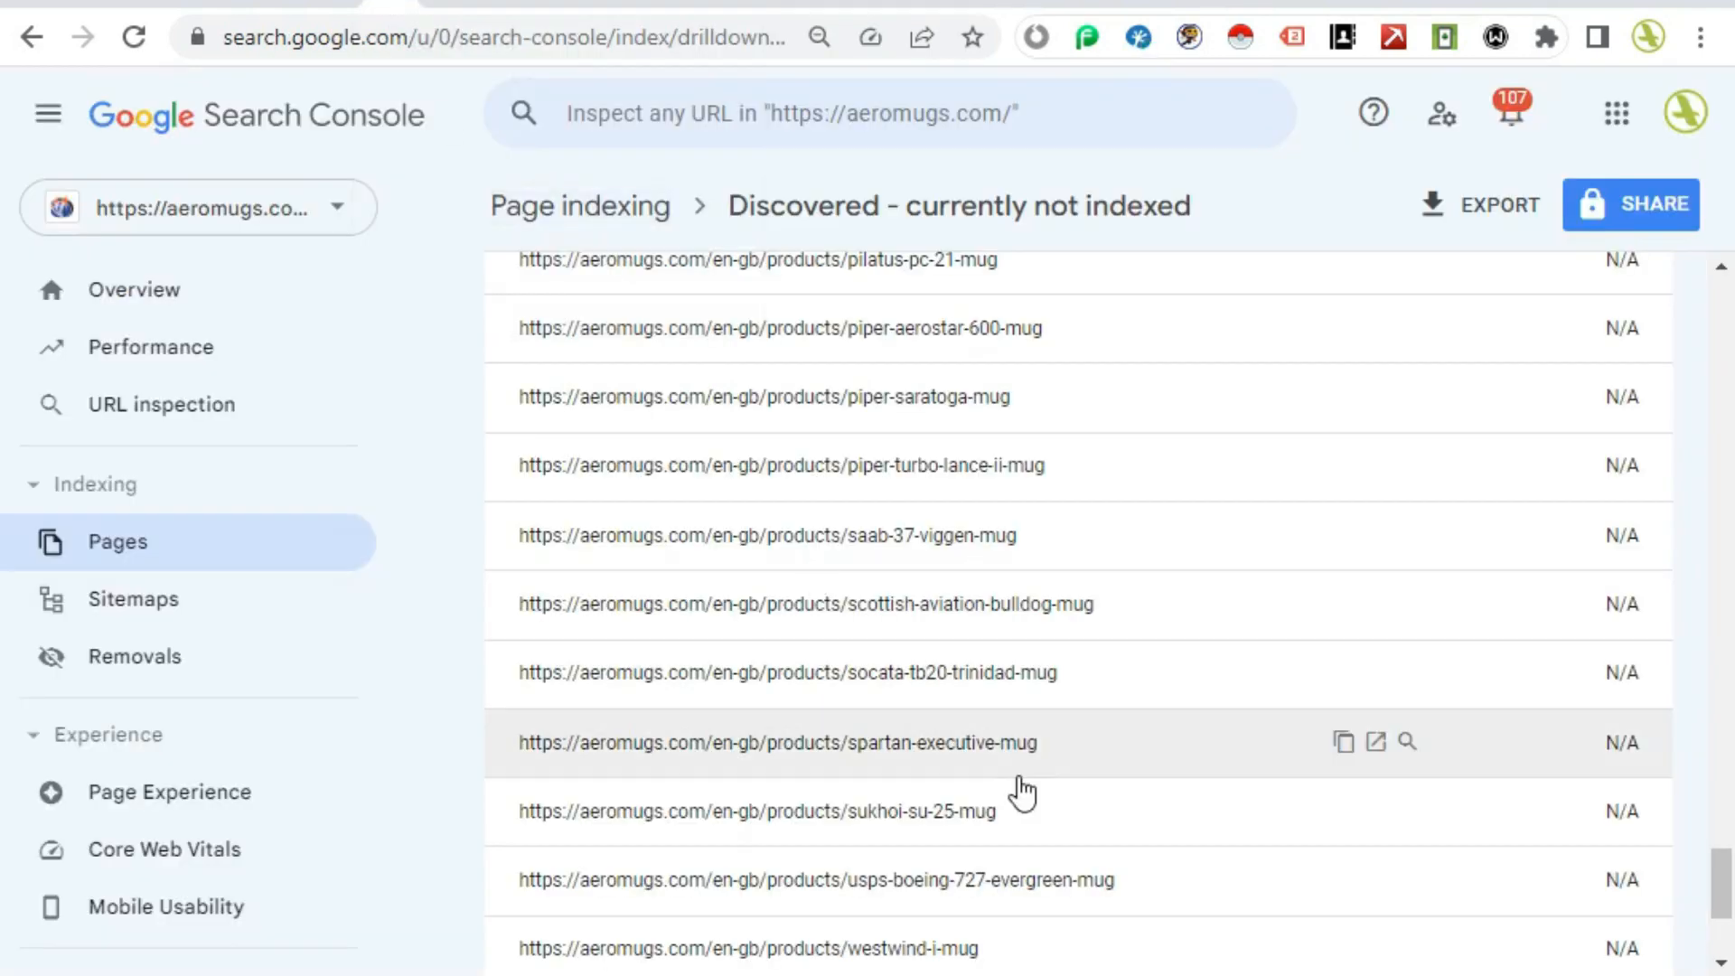
scroll(1024, 793, "up", 15)
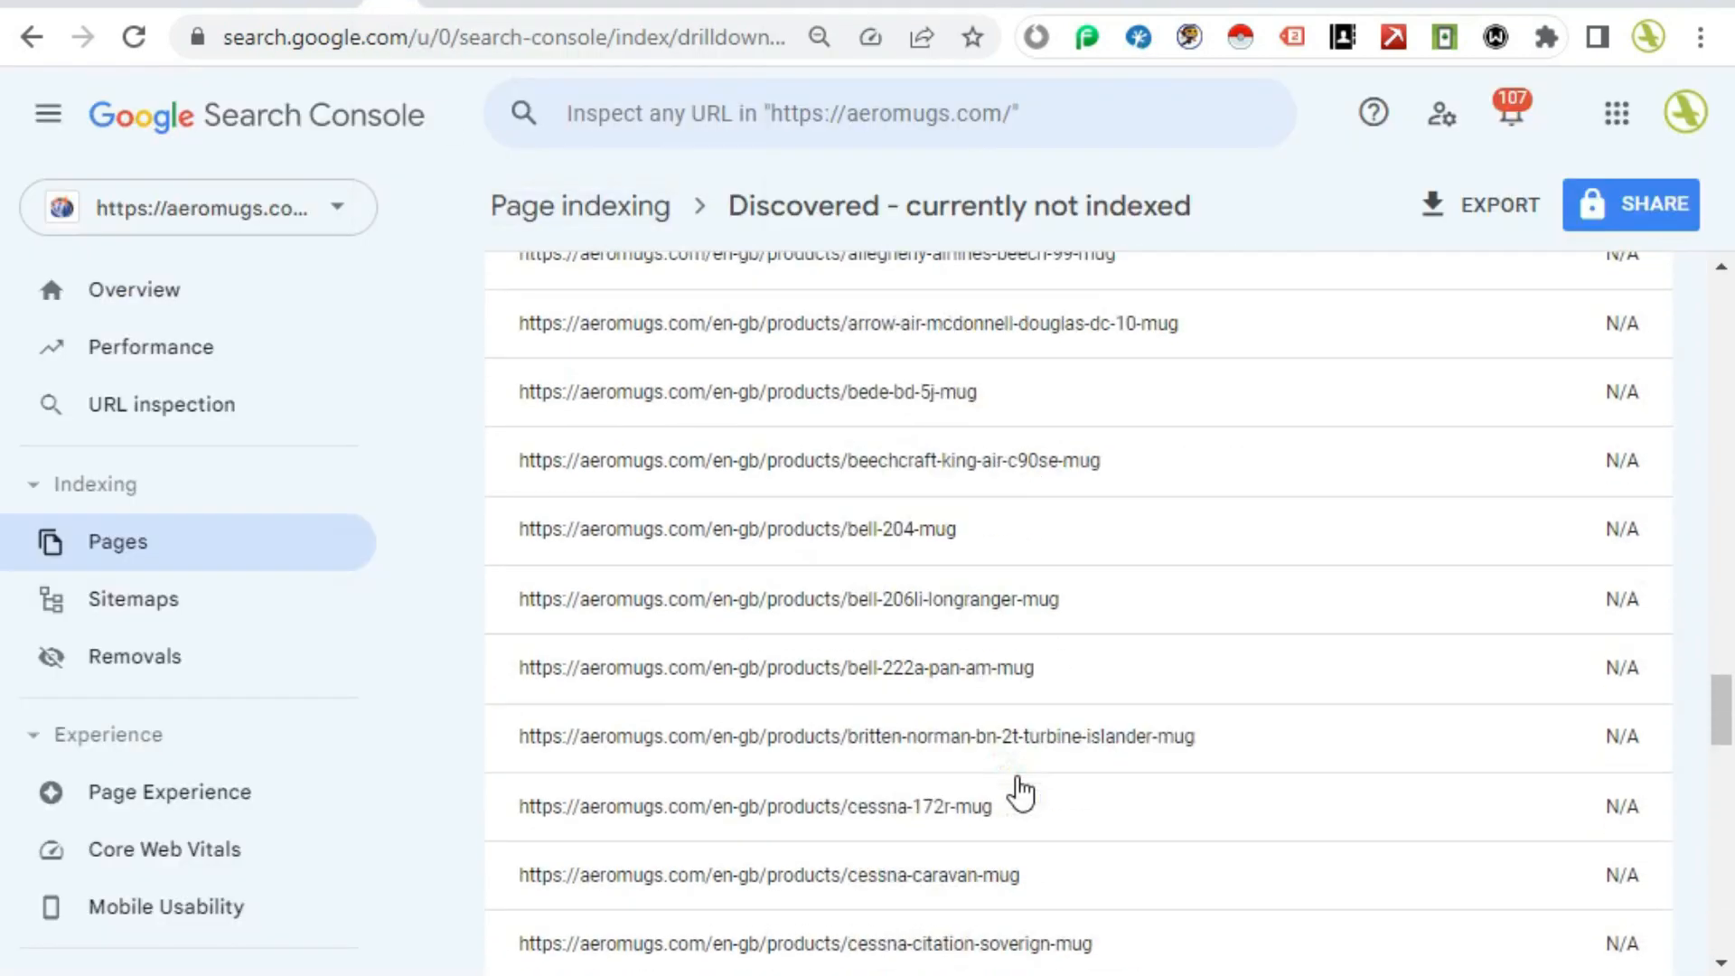
scroll(1021, 794, "up", 20)
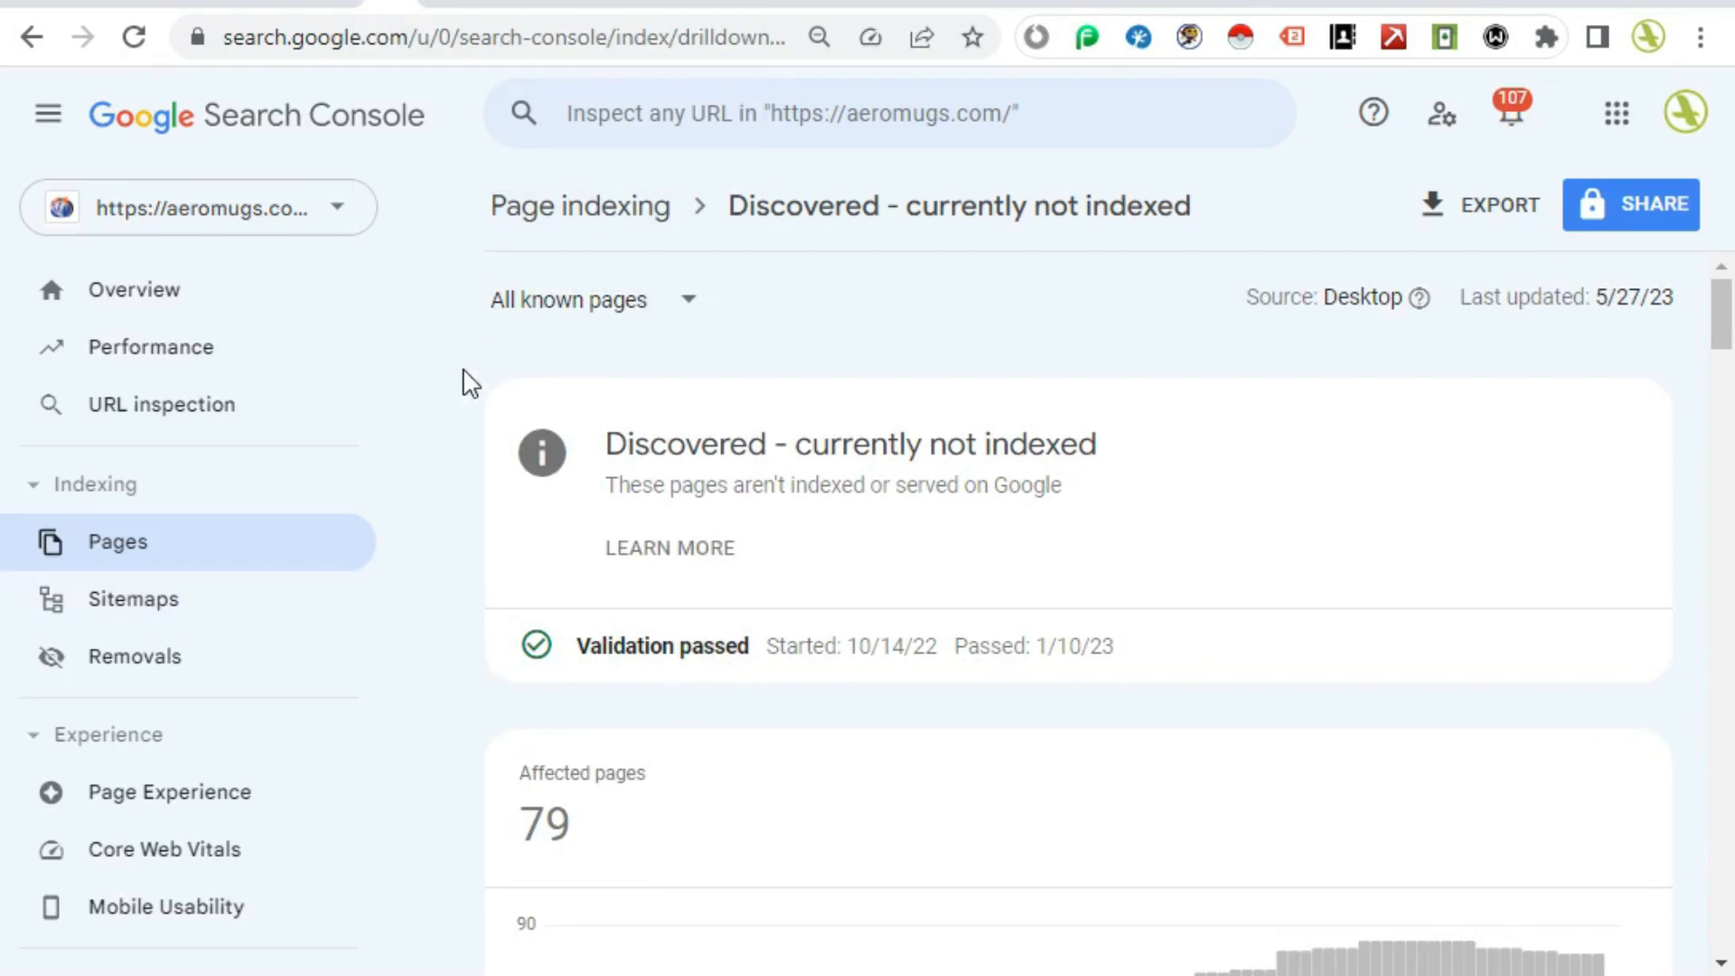
left_click(31, 37)
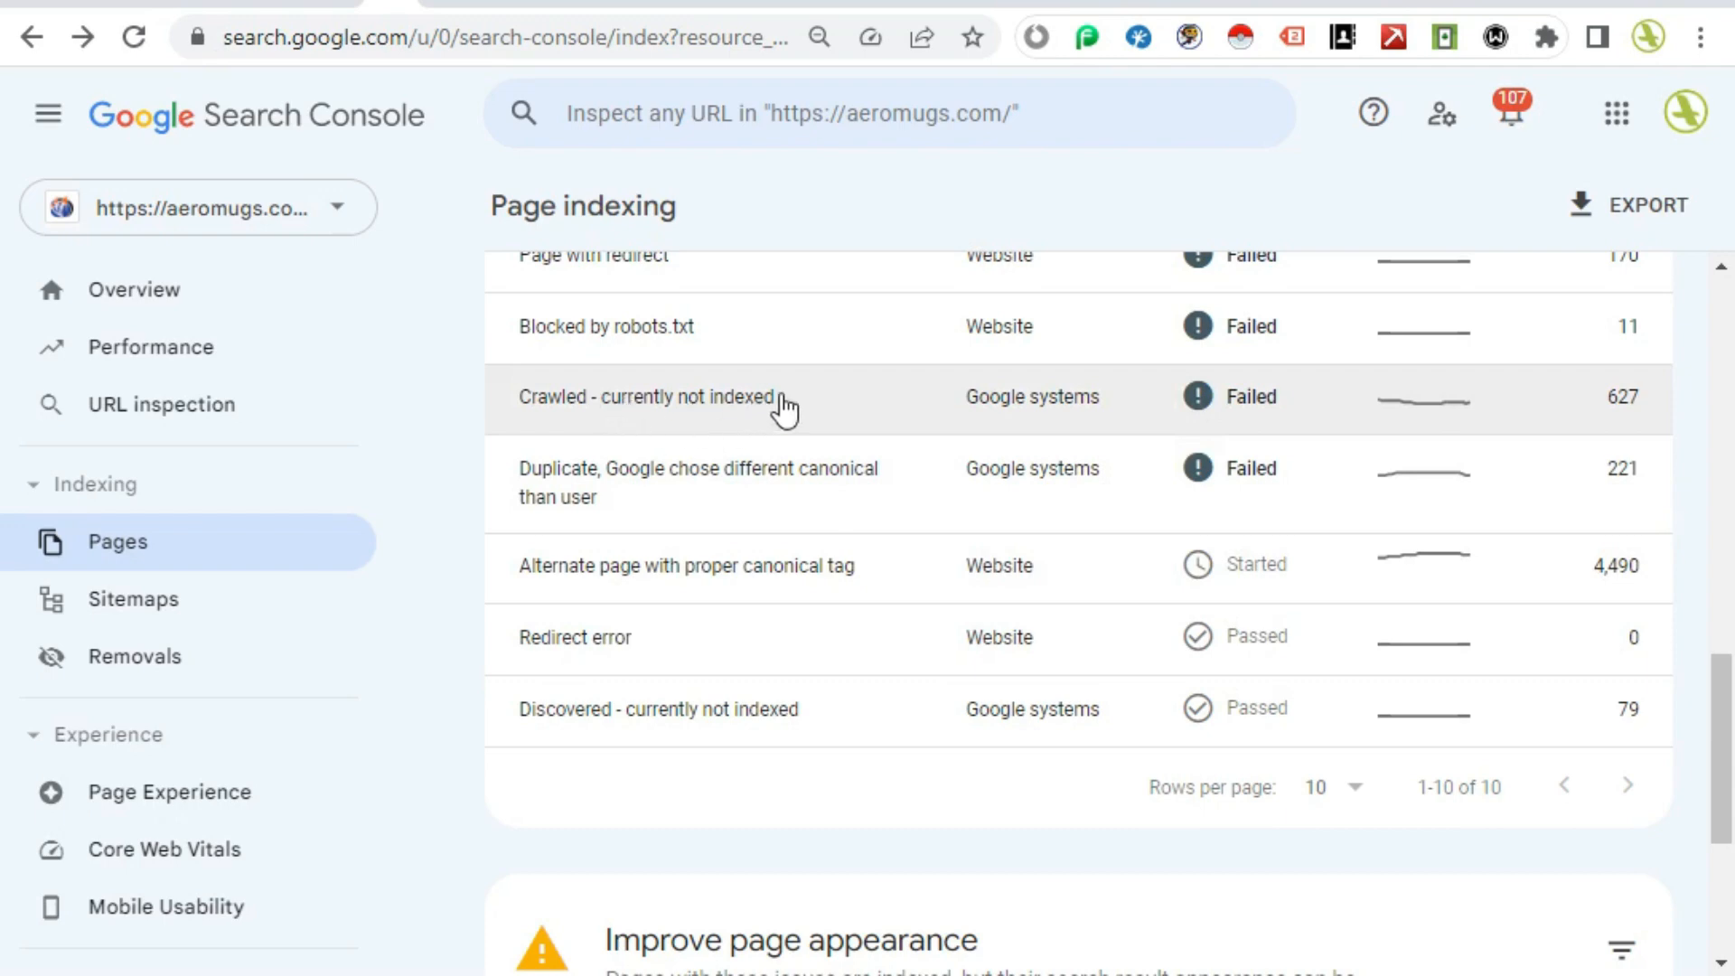
left_click(1001, 399)
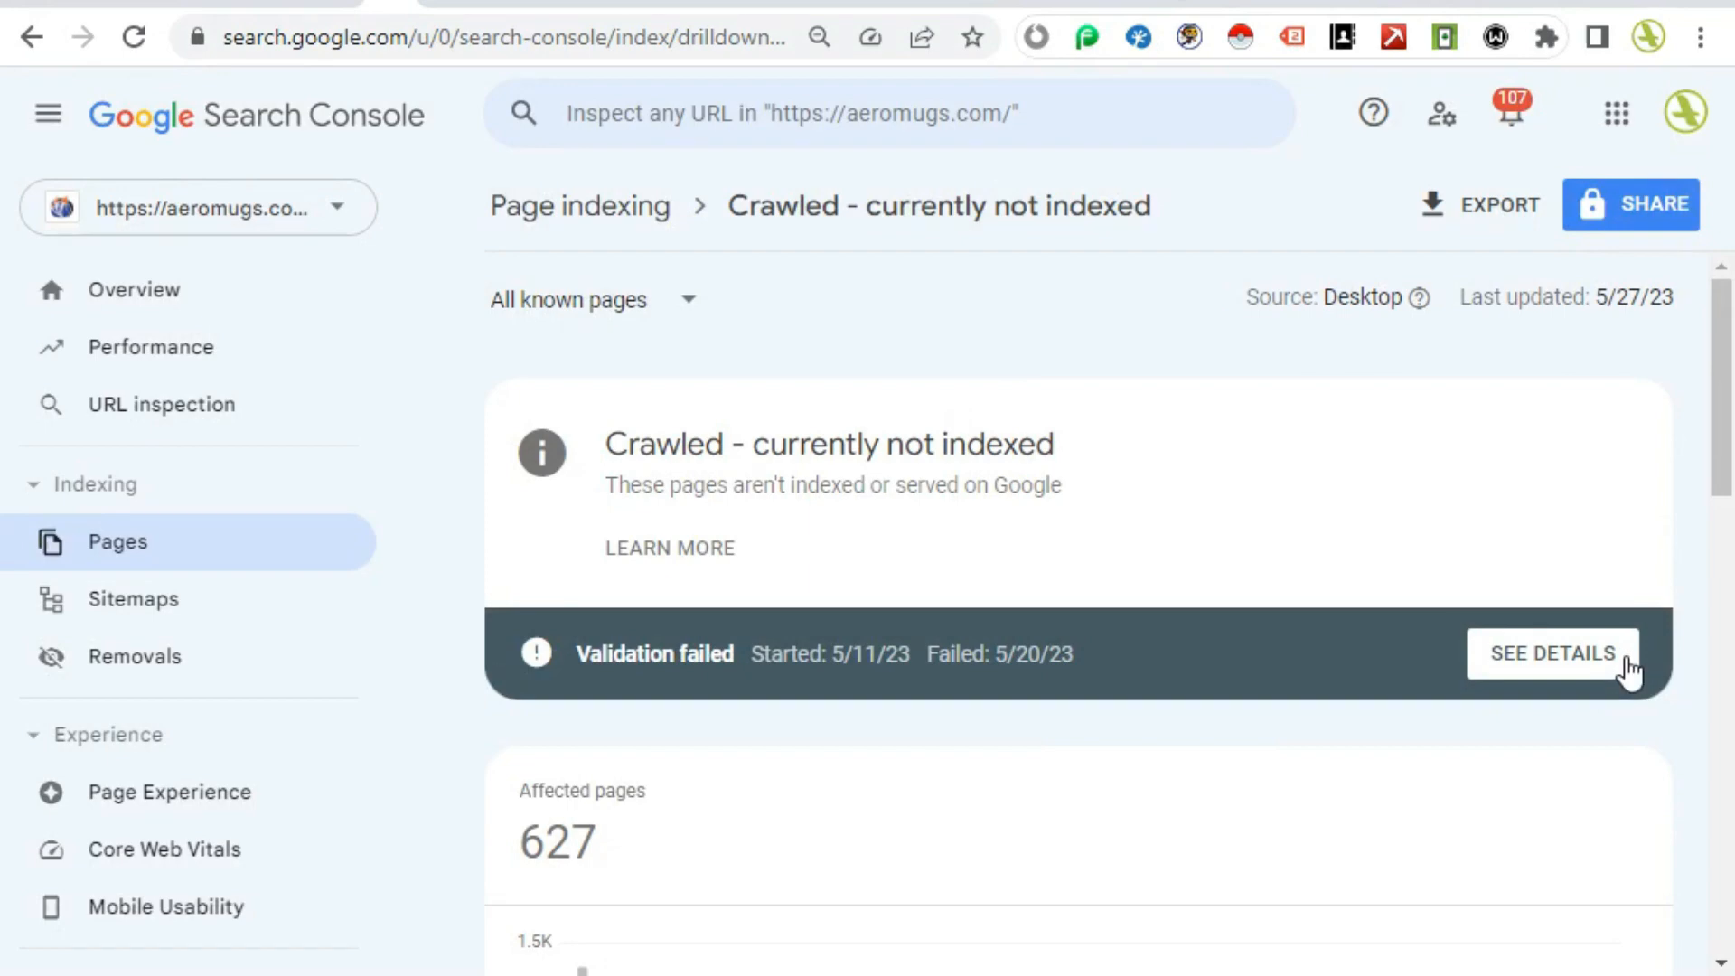
left_click(1628, 670)
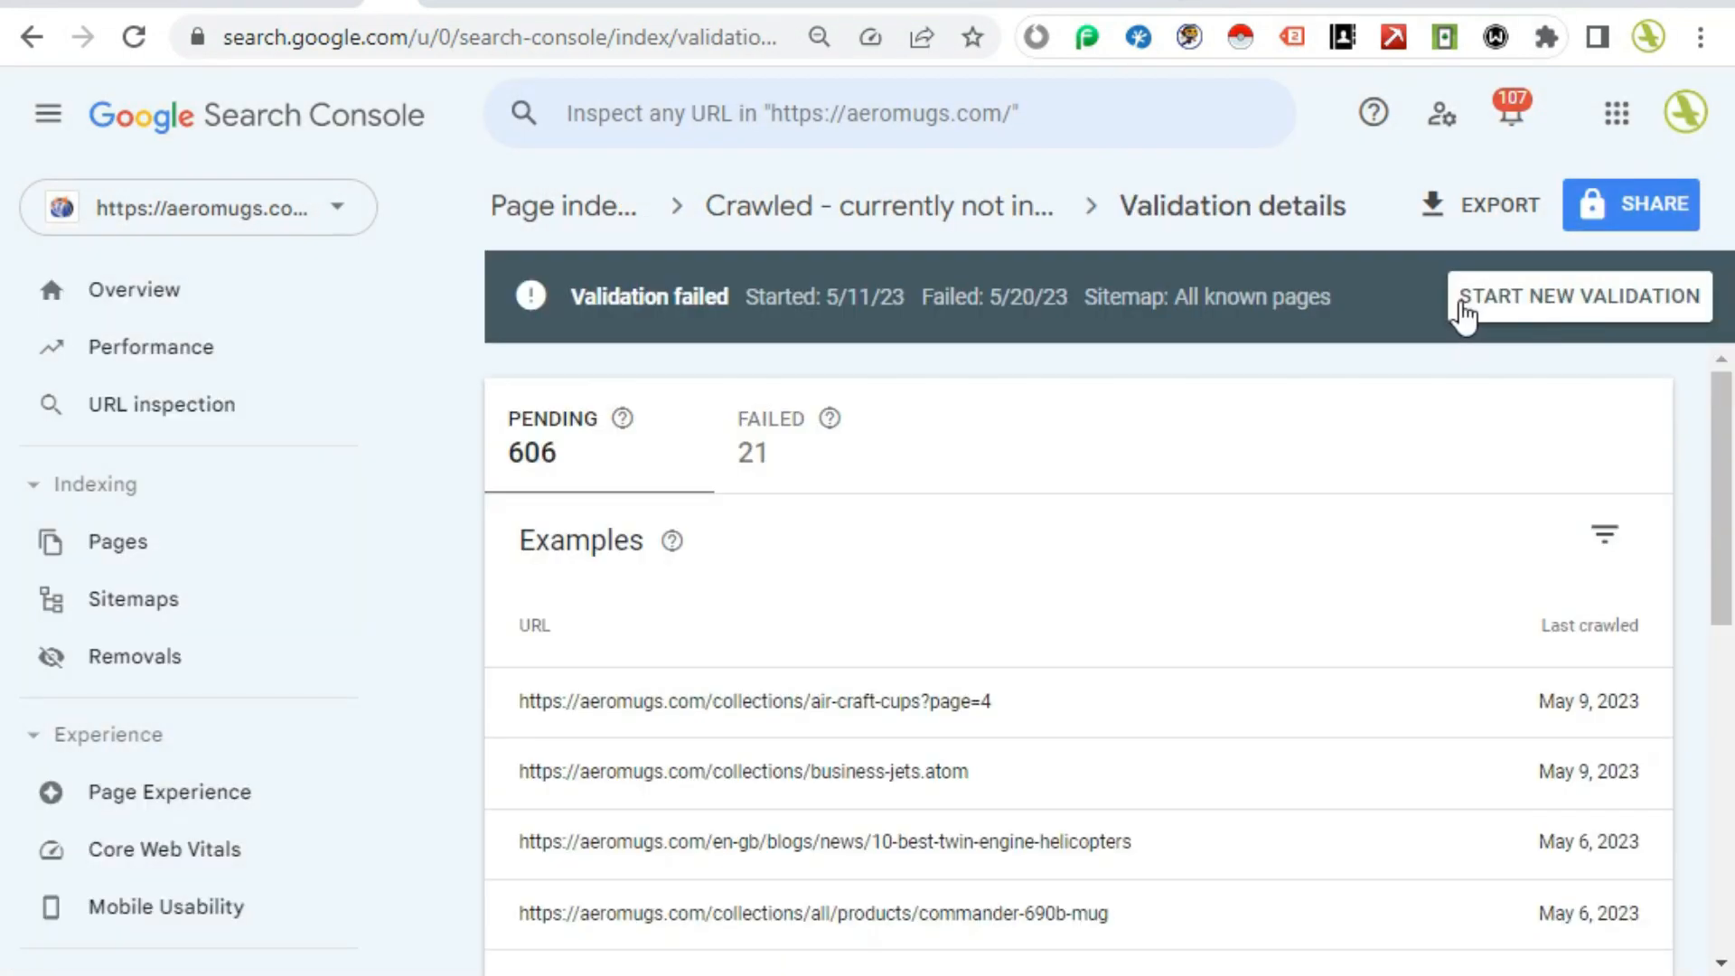
left_click(1590, 312)
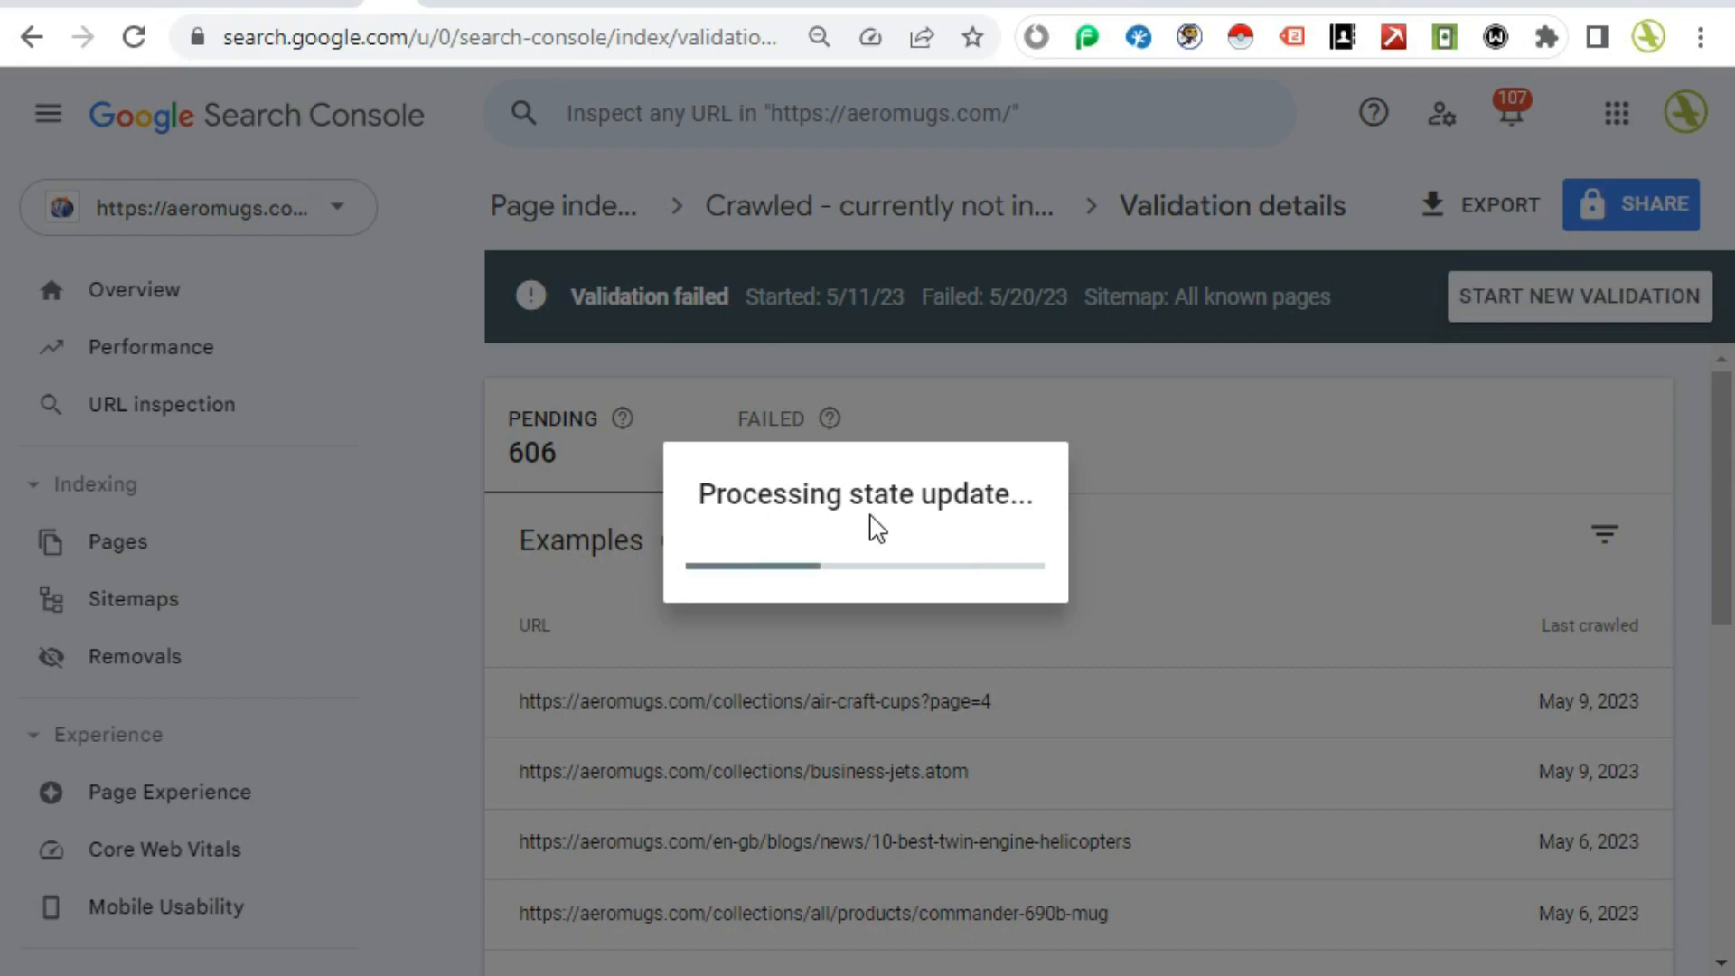